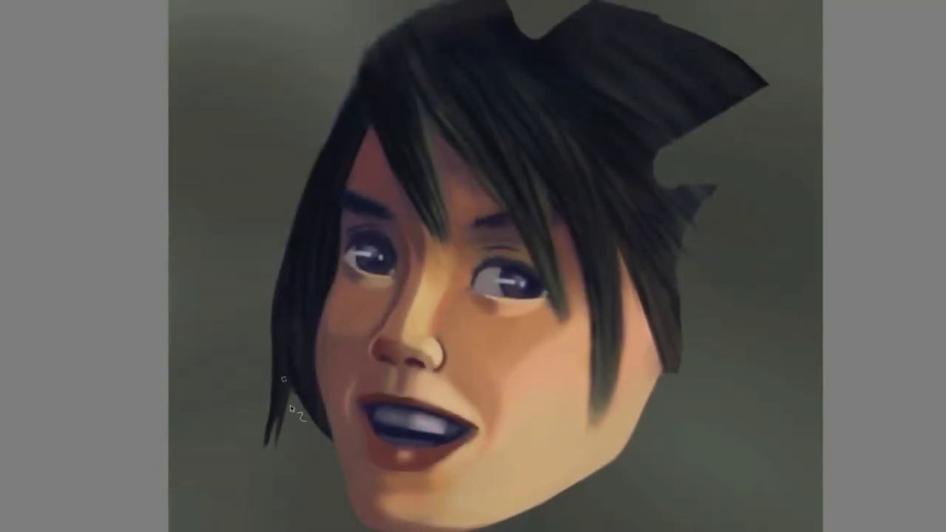
{"action": "left_click", "coordinate": [320, 272], "text": "ctrl"}
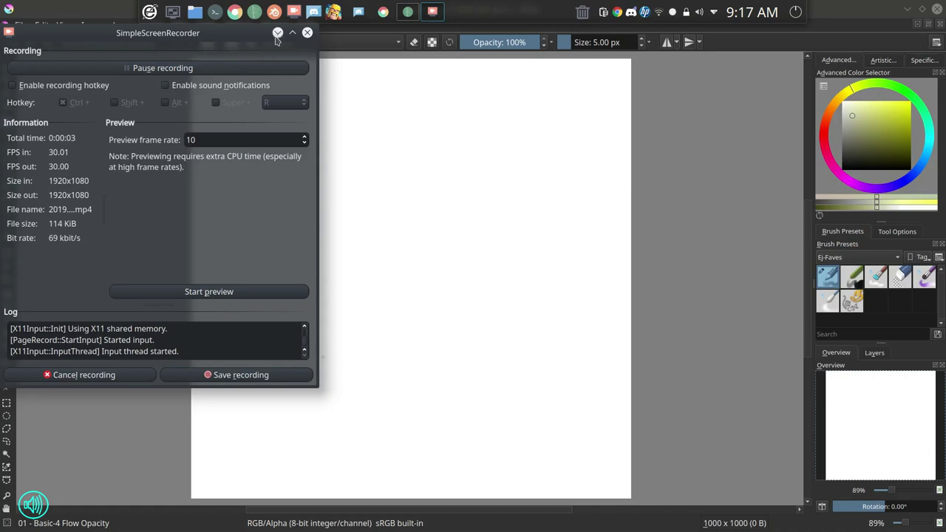
{"action": "left_click", "coordinate": [277, 34]}
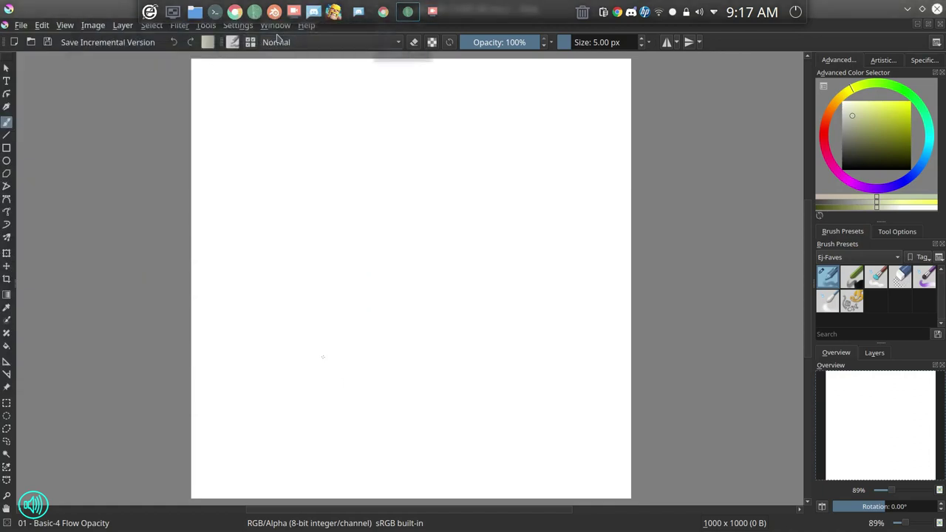
Step: Paint a pale olive textured patch in the middle of the canvas with the Texture Big preset from the Textures brush tag
{"action": "left_click", "coordinate": [885, 259]}
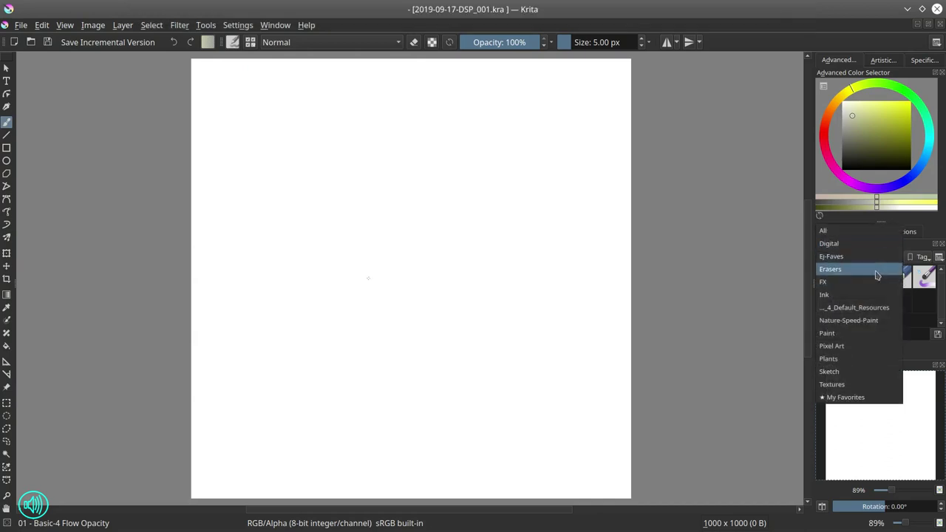
{"action": "left_click", "coordinate": [854, 385]}
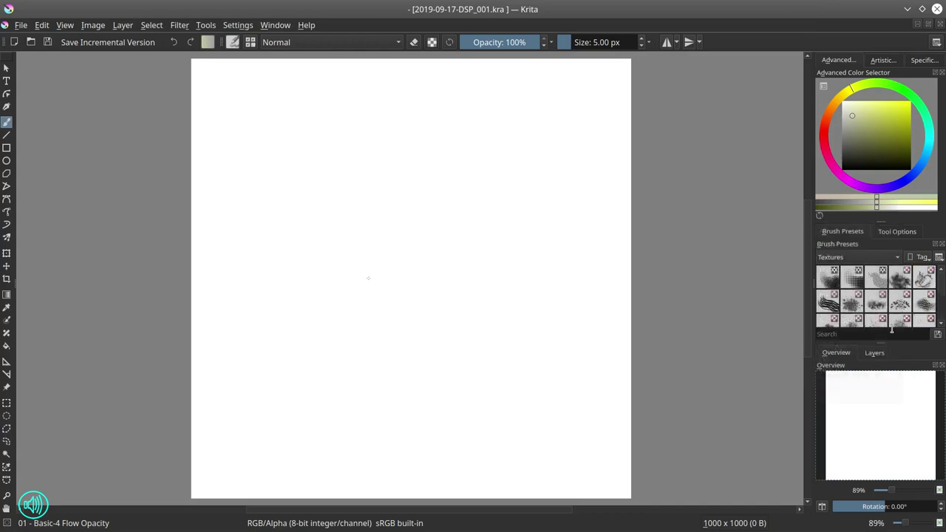
{"action": "left_click", "coordinate": [897, 280]}
{"action": "left_click", "coordinate": [422, 281]}
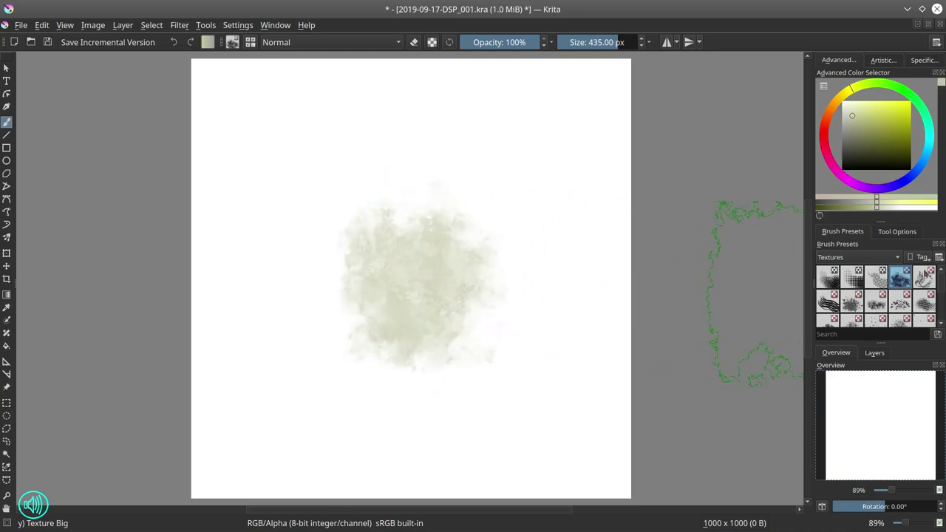
{"action": "left_click", "coordinate": [897, 231]}
{"action": "mouse_move", "coordinate": [473, 340]}
{"action": "left_mouse_down"}
{"action": "mouse_move", "coordinate": [509, 289]}
{"action": "mouse_move", "coordinate": [528, 280]}
{"action": "left_mouse_up"}
{"action": "left_click", "coordinate": [853, 233]}
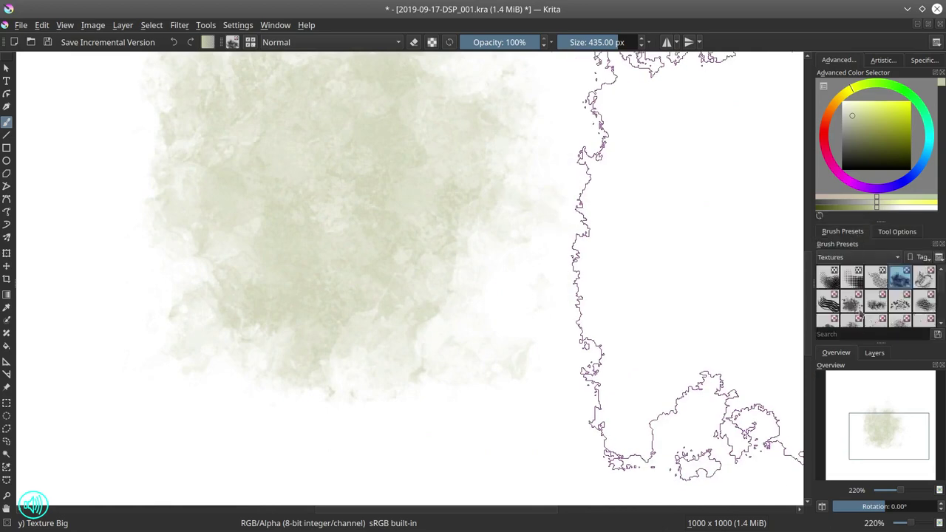
Step: Paint darker olive, green and brown mechanical shapes across the lower patch with the Shapes Mecha Hue preset from the Ej-Faves tag
{"action": "left_click", "coordinate": [867, 257]}
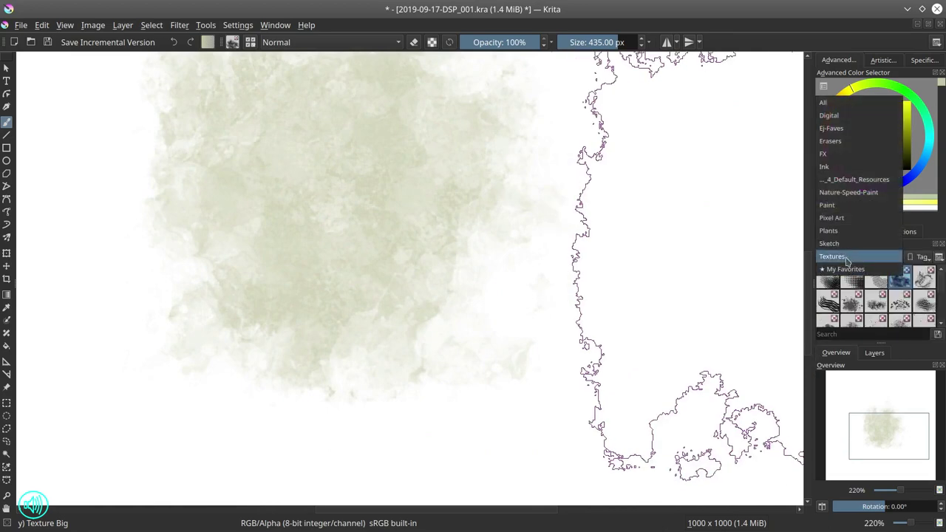
{"action": "left_click", "coordinate": [832, 128]}
{"action": "left_click", "coordinate": [851, 299]}
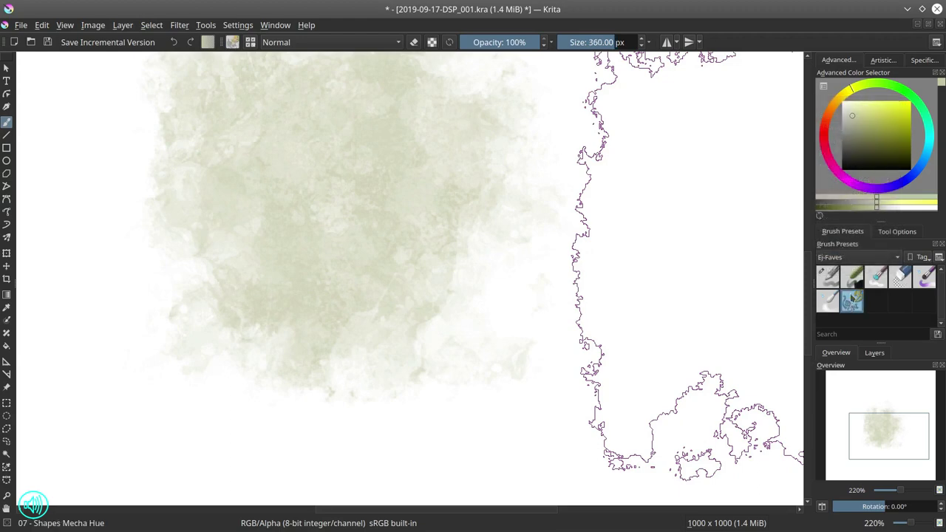
{"action": "left_click", "coordinate": [880, 141]}
{"action": "mouse_move", "coordinate": [377, 283]}
{"action": "left_mouse_down"}
{"action": "mouse_move", "coordinate": [441, 289]}
{"action": "mouse_move", "coordinate": [271, 313]}
{"action": "mouse_move", "coordinate": [170, 313]}
{"action": "mouse_move", "coordinate": [197, 319]}
{"action": "mouse_move", "coordinate": [221, 307]}
{"action": "mouse_move", "coordinate": [411, 293]}
{"action": "mouse_move", "coordinate": [545, 303]}
{"action": "mouse_move", "coordinate": [590, 279]}
{"action": "mouse_move", "coordinate": [654, 267]}
{"action": "mouse_move", "coordinate": [589, 304]}
{"action": "mouse_move", "coordinate": [586, 329]}
{"action": "mouse_move", "coordinate": [552, 336]}
{"action": "mouse_move", "coordinate": [610, 348]}
{"action": "left_mouse_up"}
{"action": "left_click_drag", "start_coordinate": [510, 340], "coordinate": [336, 355]}
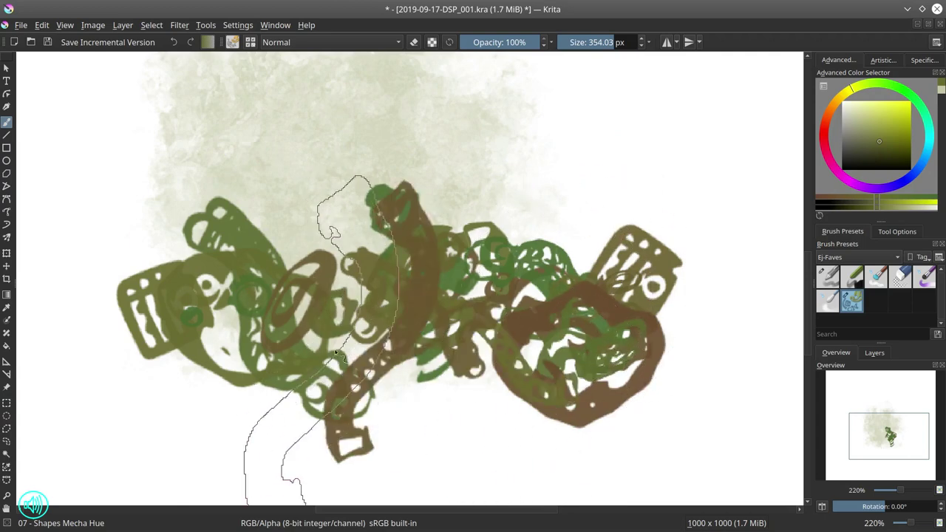
{"action": "left_click_drag", "start_coordinate": [541, 299], "coordinate": [542, 310]}
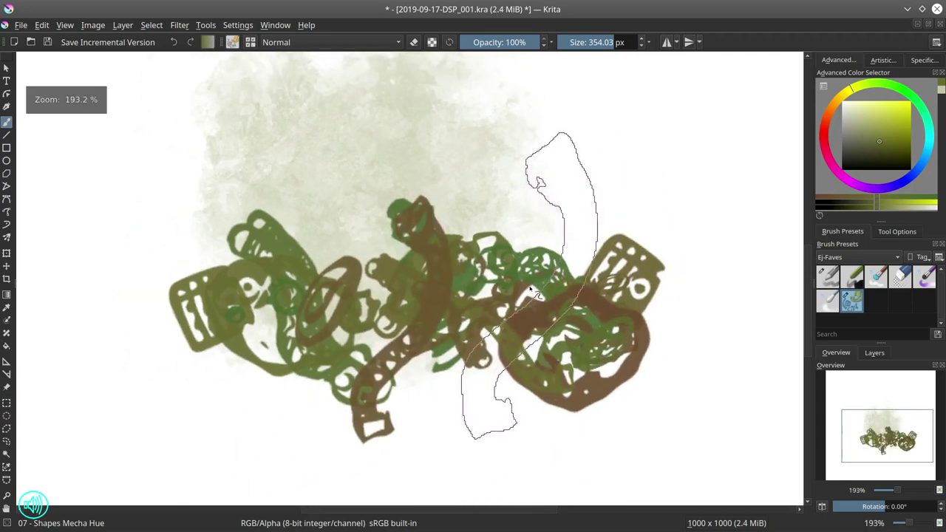
{"action": "left_click_drag", "start_coordinate": [396, 342], "coordinate": [350, 310]}
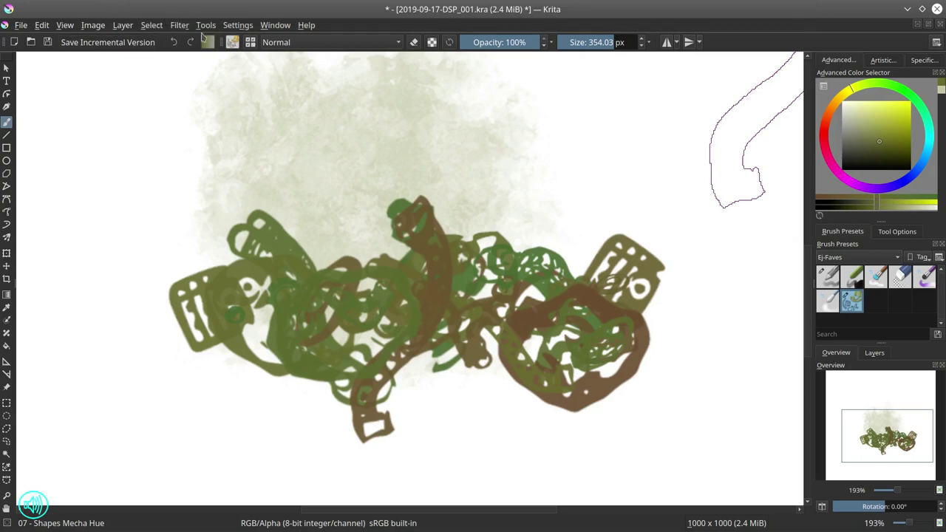
Step: Show the Gamut Masks docker
{"action": "left_click", "coordinate": [214, 27]}
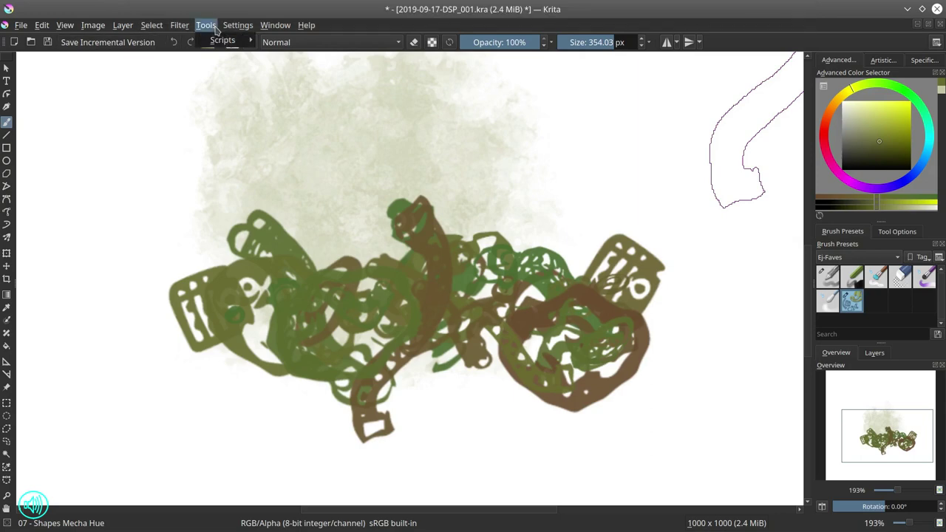
{"action": "mouse_move", "coordinate": [237, 28]}
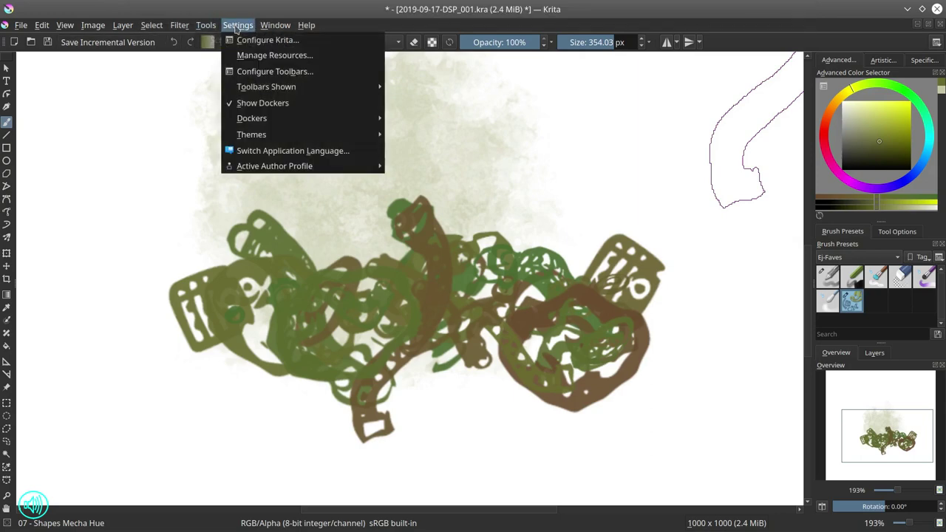
{"action": "mouse_move", "coordinate": [266, 121]}
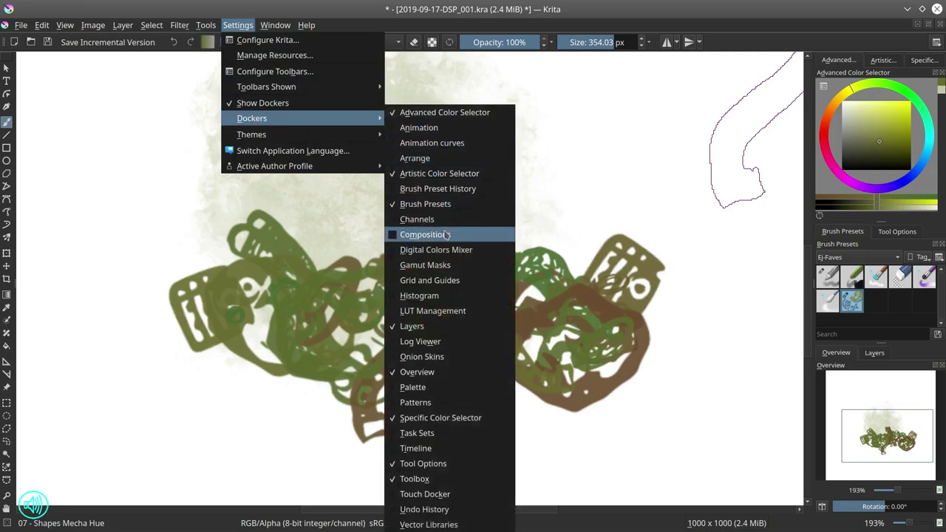
{"action": "left_click", "coordinate": [453, 266]}
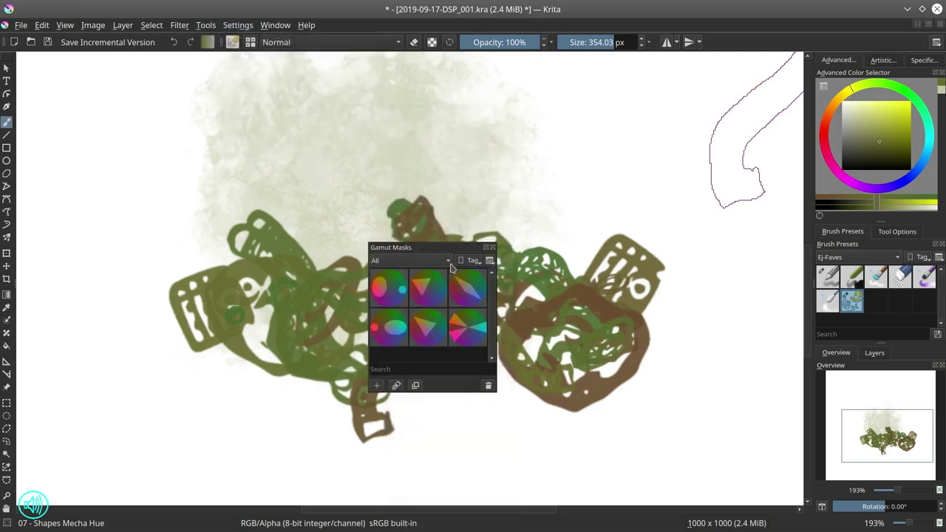
Step: Apply the gamut mask made of a small red-side circle and a large ellipse, then close the Gamut Masks docker
{"action": "left_click", "coordinate": [426, 298]}
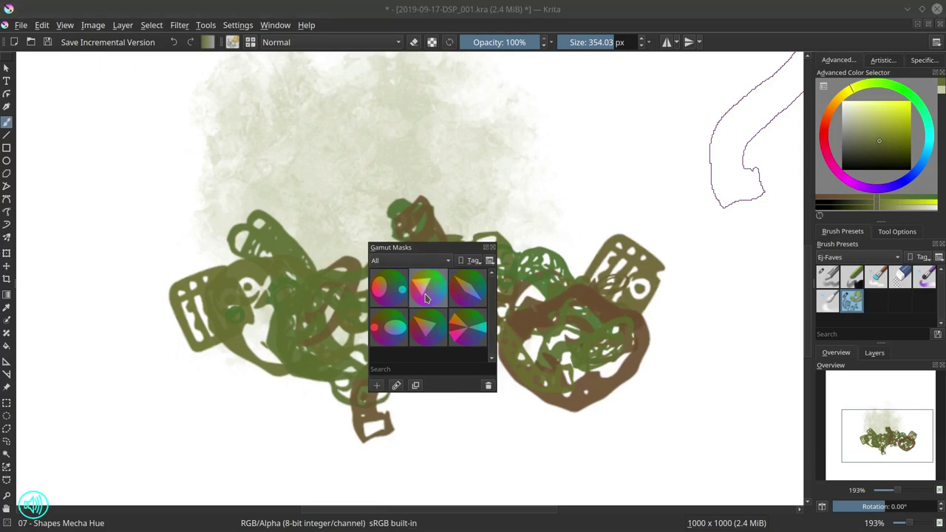
{"action": "left_click", "coordinate": [431, 332]}
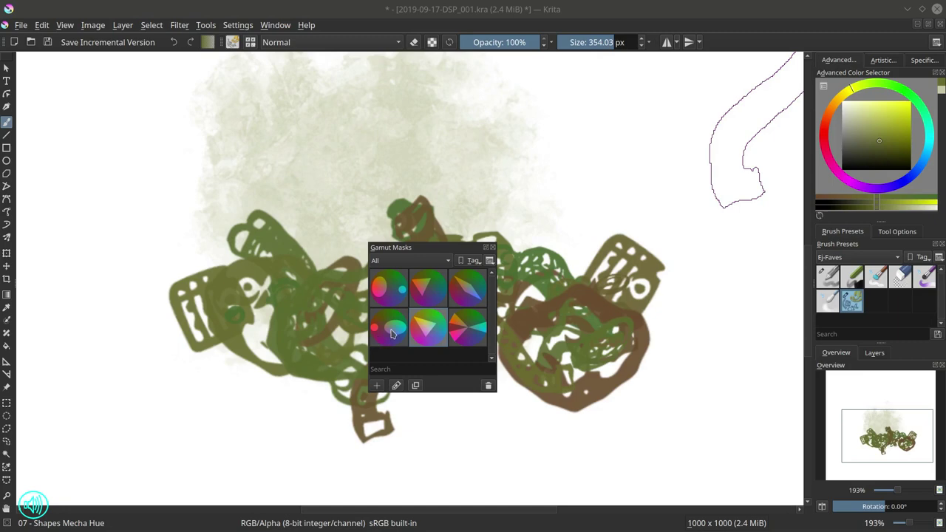
{"action": "left_click", "coordinate": [393, 333]}
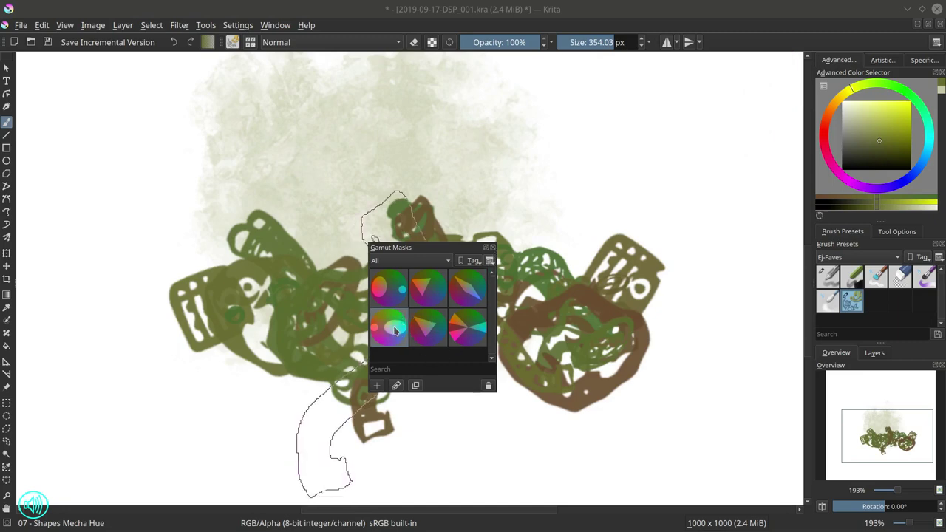
{"action": "left_click", "coordinate": [425, 296]}
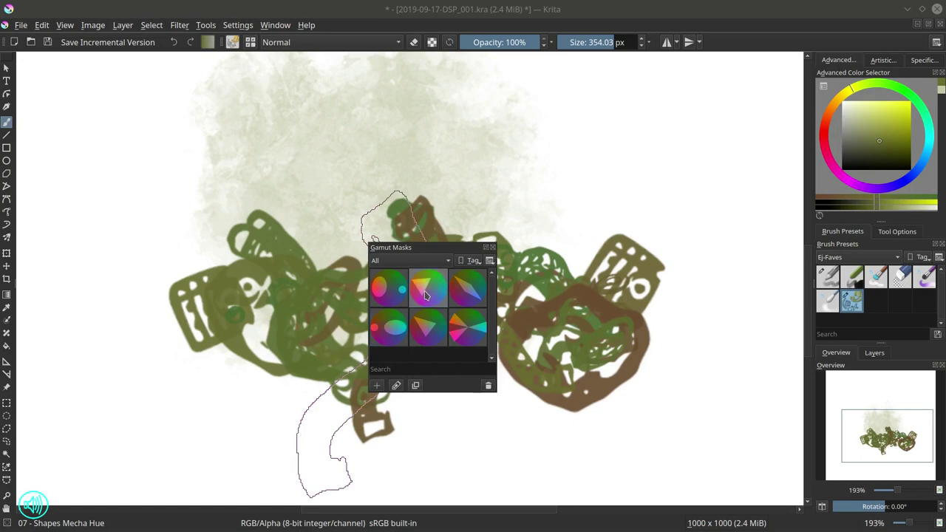
{"action": "left_click", "coordinate": [389, 333]}
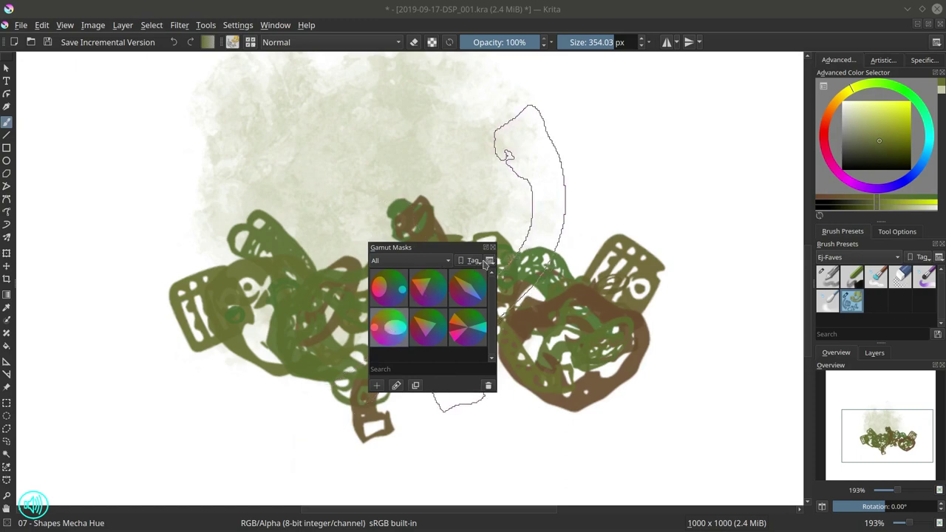
{"action": "left_click", "coordinate": [494, 247]}
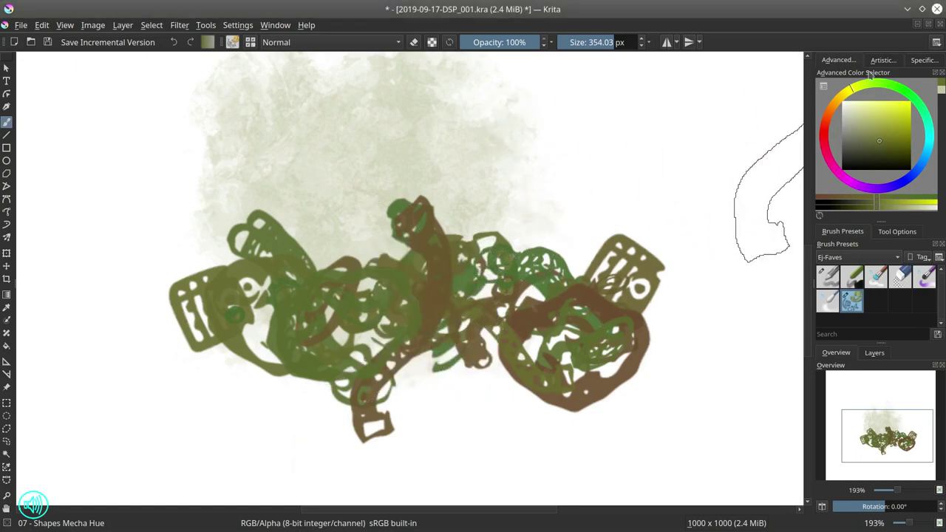
Step: Rotate the gamut mask to 61° in the Artistic Color Selector and paint lighter olive and green shapes over the mechanical drawing
{"action": "left_click", "coordinate": [884, 60]}
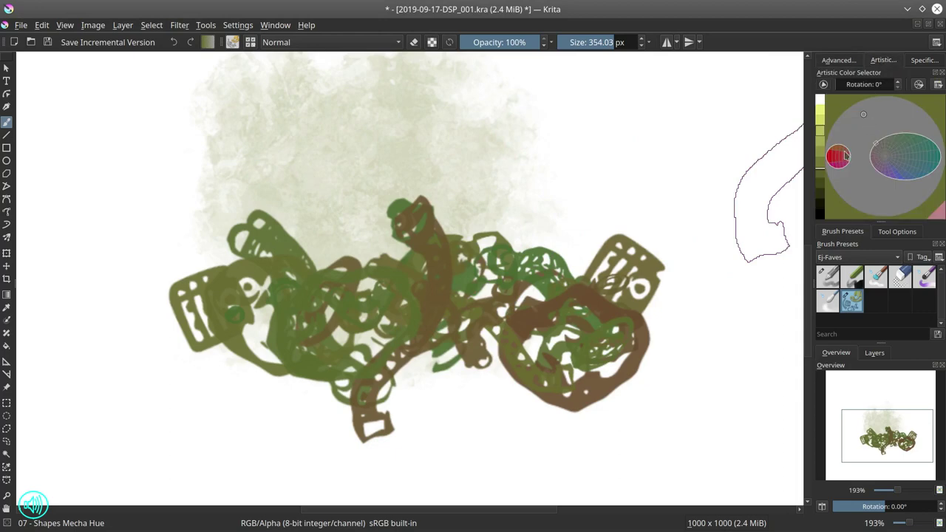
{"action": "left_click_drag", "start_coordinate": [844, 86], "coordinate": [846, 86]}
{"action": "scroll", "coordinate": [845, 85], "scroll_direction": "down", "scroll_amount": 1}
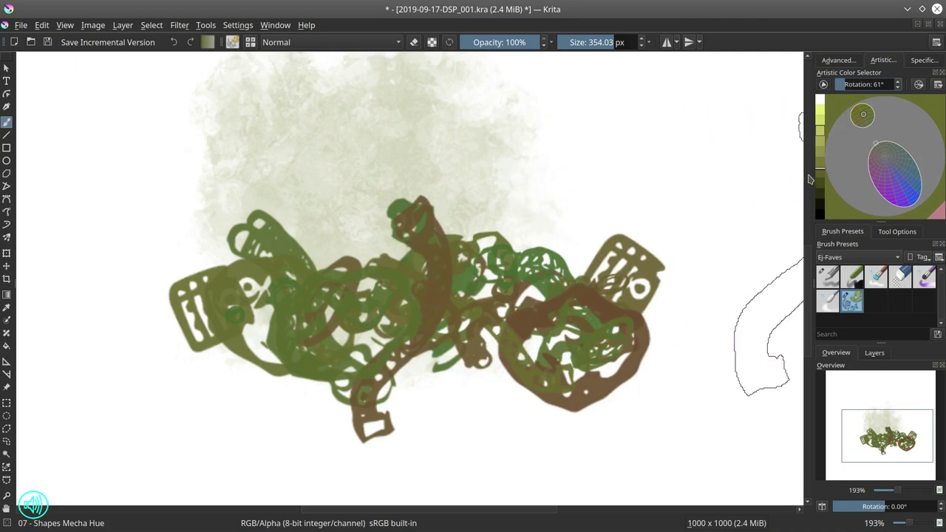
{"action": "left_click", "coordinate": [822, 140]}
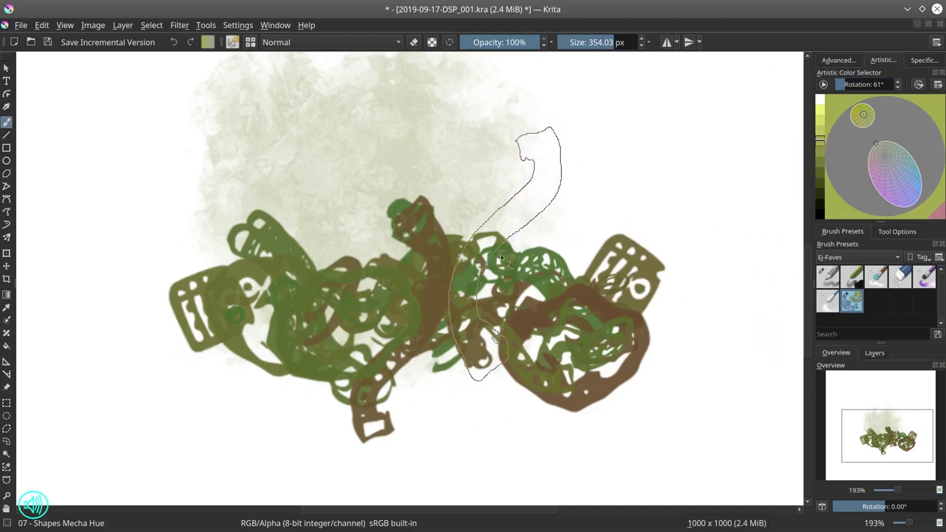
{"action": "left_click", "coordinate": [544, 263]}
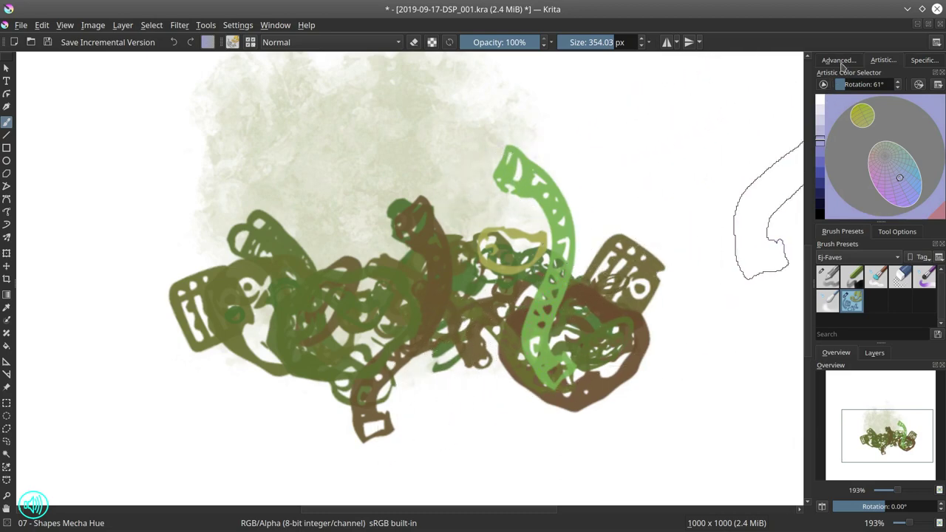
Step: Splatter periwinkle blue over the left half of the mechanical shapes with the Texture Large Splat preset from the Textures tag
{"action": "left_click", "coordinate": [849, 62]}
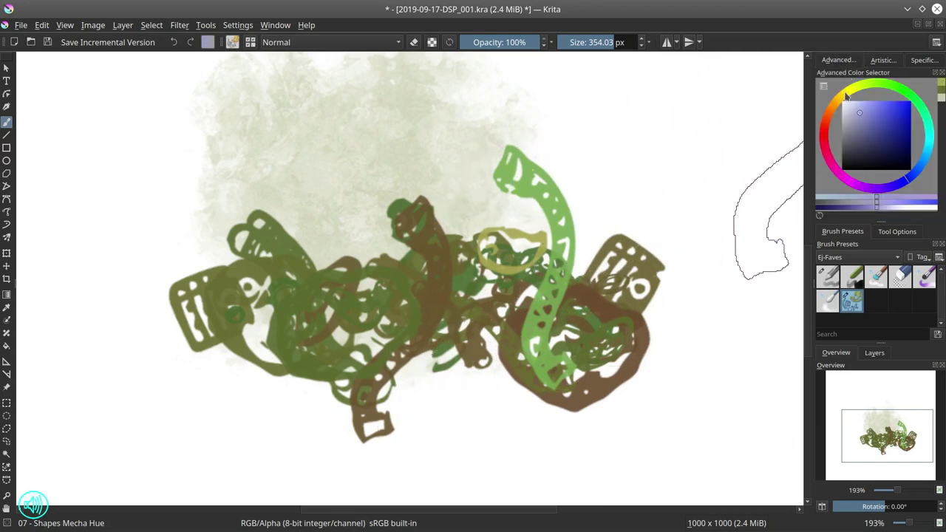
{"action": "left_click", "coordinate": [845, 257]}
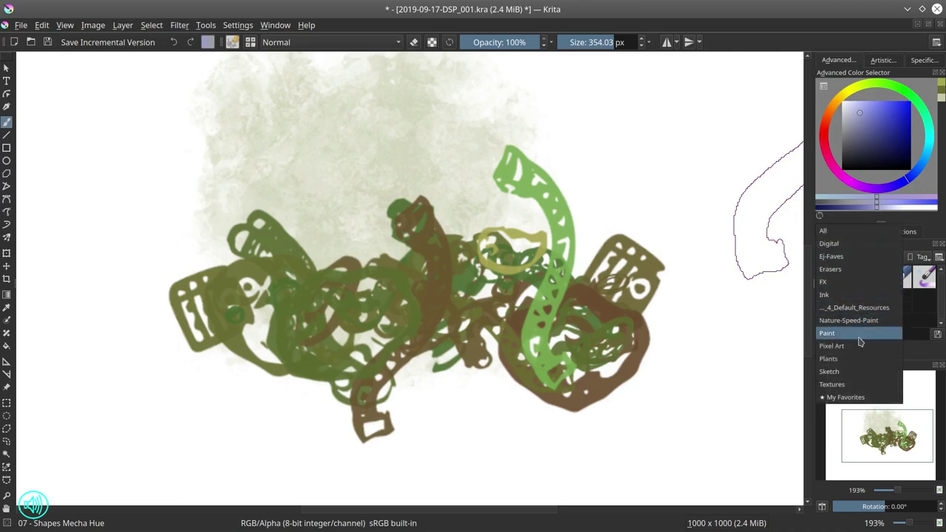
{"action": "left_click", "coordinate": [848, 385]}
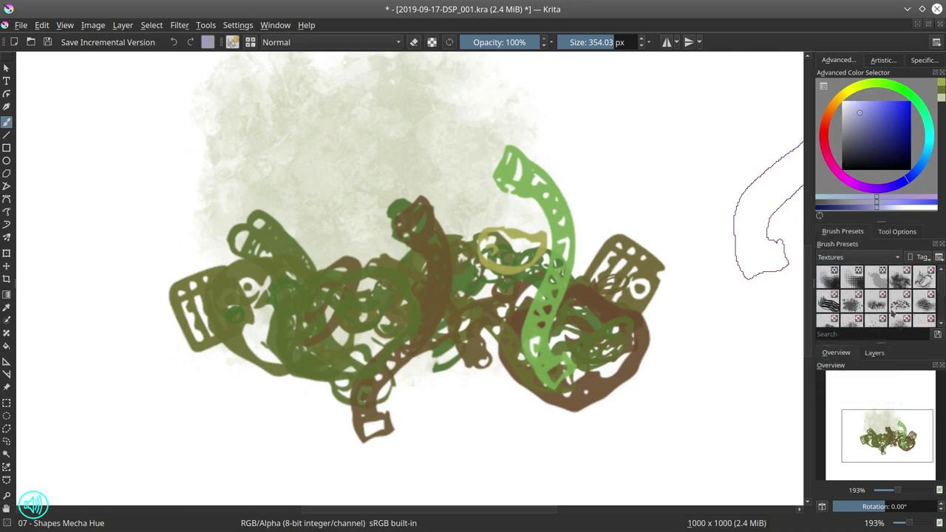
{"action": "left_click", "coordinate": [853, 300]}
{"action": "left_click", "coordinate": [884, 61]}
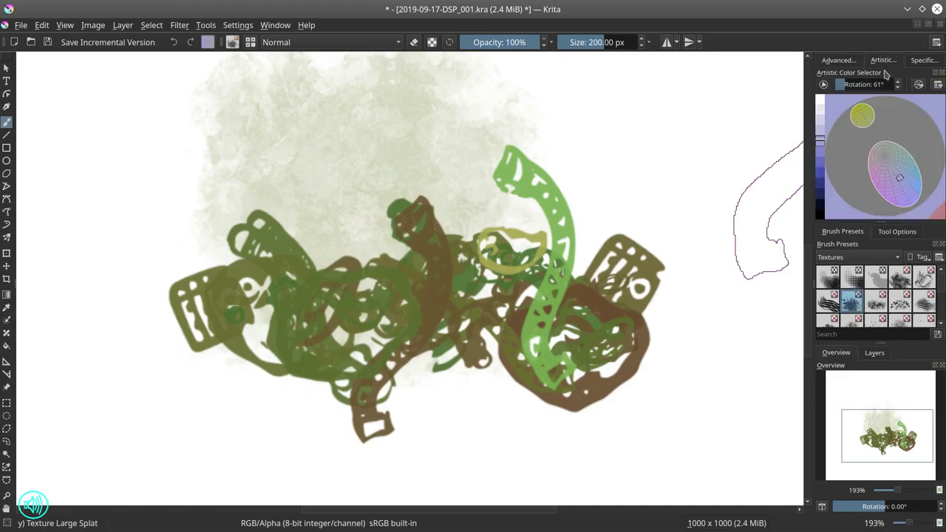
{"action": "mouse_move", "coordinate": [399, 258]}
{"action": "left_mouse_down"}
{"action": "mouse_move", "coordinate": [200, 347]}
{"action": "mouse_move", "coordinate": [325, 185]}
{"action": "mouse_move", "coordinate": [235, 237]}
{"action": "mouse_move", "coordinate": [97, 244]}
{"action": "mouse_move", "coordinate": [384, 192]}
{"action": "left_mouse_up"}
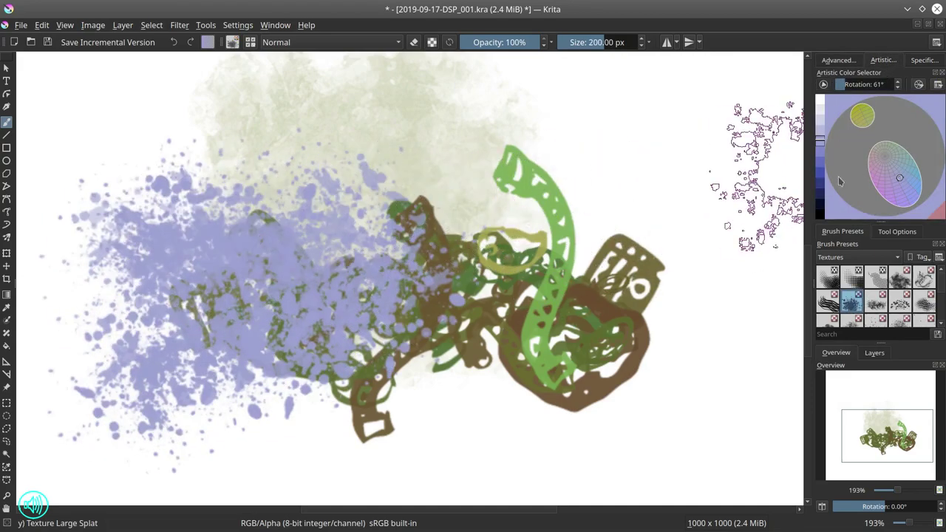
Step: Splatter very dark navy in a wide band above the shapes and down over parts of the lower drawing
{"action": "left_click", "coordinate": [821, 208]}
{"action": "mouse_move", "coordinate": [133, 126]}
{"action": "left_mouse_down"}
{"action": "mouse_move", "coordinate": [87, 220]}
{"action": "mouse_move", "coordinate": [132, 133]}
{"action": "mouse_move", "coordinate": [142, 221]}
{"action": "mouse_move", "coordinate": [229, 115]}
{"action": "mouse_move", "coordinate": [493, 141]}
{"action": "mouse_move", "coordinate": [502, 194]}
{"action": "mouse_move", "coordinate": [626, 167]}
{"action": "mouse_move", "coordinate": [422, 193]}
{"action": "mouse_move", "coordinate": [229, 299]}
{"action": "mouse_move", "coordinate": [644, 150]}
{"action": "mouse_move", "coordinate": [634, 128]}
{"action": "mouse_move", "coordinate": [727, 251]}
{"action": "mouse_move", "coordinate": [665, 111]}
{"action": "left_mouse_up"}
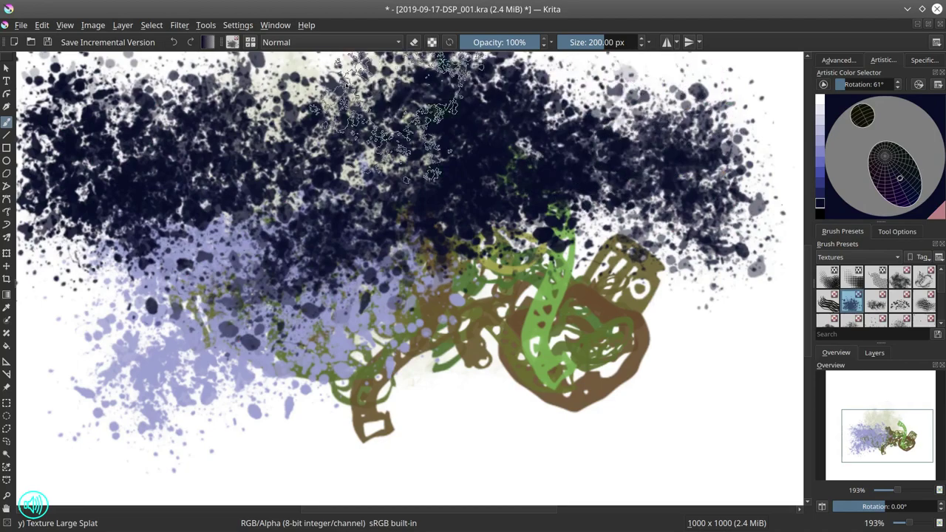
{"action": "mouse_move", "coordinate": [122, 92]}
{"action": "left_mouse_down"}
{"action": "mouse_move", "coordinate": [665, 103]}
{"action": "mouse_move", "coordinate": [399, 118]}
{"action": "mouse_move", "coordinate": [702, 193]}
{"action": "mouse_move", "coordinate": [658, 222]}
{"action": "mouse_move", "coordinate": [721, 325]}
{"action": "left_mouse_up"}
{"action": "mouse_move", "coordinate": [515, 254]}
{"action": "left_mouse_down", "text": "ctrl"}
{"action": "mouse_move", "coordinate": [485, 296]}
{"action": "mouse_move", "coordinate": [480, 333]}
{"action": "mouse_move", "coordinate": [343, 307]}
{"action": "left_mouse_up", "text": "ctrl"}
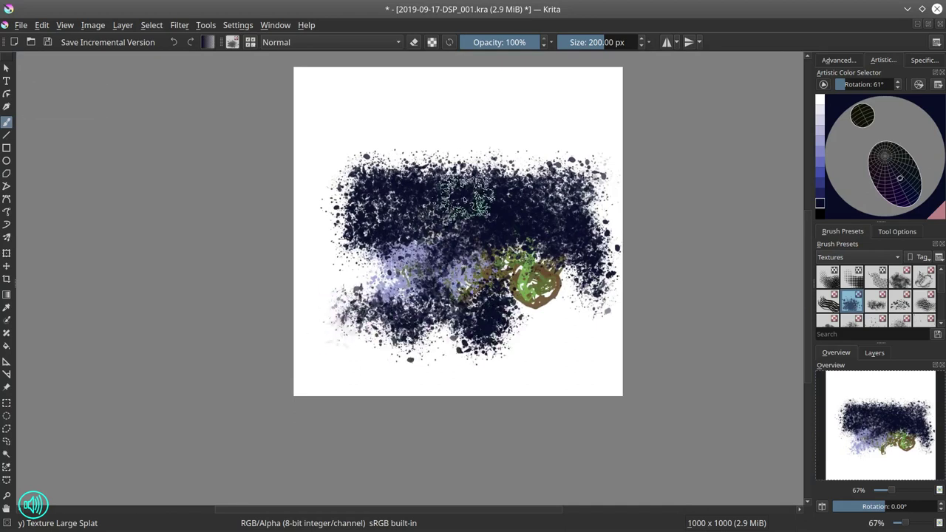
Step: Pick a muted purple within the gamut mask and paint it over the middle of the splatter with the Screentone Moire preset
{"action": "left_click", "coordinate": [820, 182]}
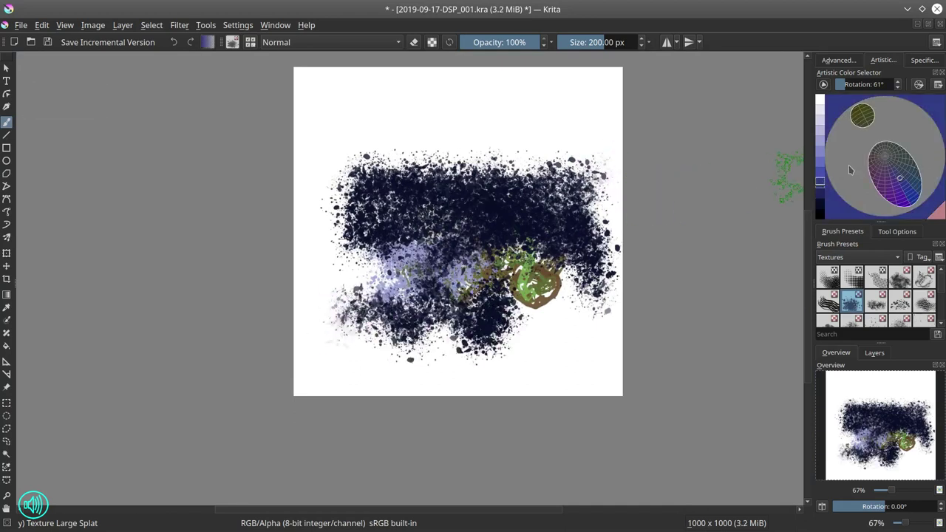
{"action": "left_click", "coordinate": [882, 179]}
{"action": "mouse_move", "coordinate": [502, 282]}
{"action": "left_mouse_down"}
{"action": "mouse_move", "coordinate": [445, 272]}
{"action": "mouse_move", "coordinate": [464, 274]}
{"action": "mouse_move", "coordinate": [470, 289]}
{"action": "mouse_move", "coordinate": [475, 270]}
{"action": "mouse_move", "coordinate": [454, 274]}
{"action": "mouse_move", "coordinate": [489, 275]}
{"action": "mouse_move", "coordinate": [506, 249]}
{"action": "mouse_move", "coordinate": [478, 269]}
{"action": "mouse_move", "coordinate": [429, 269]}
{"action": "mouse_move", "coordinate": [463, 250]}
{"action": "mouse_move", "coordinate": [525, 258]}
{"action": "mouse_move", "coordinate": [501, 268]}
{"action": "left_mouse_up"}
{"action": "left_click", "coordinate": [828, 277]}
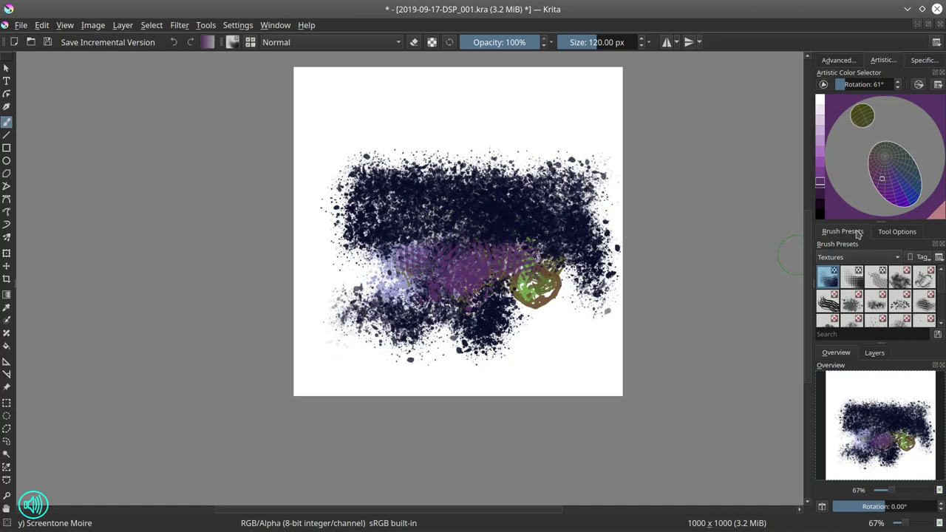
Step: Choose the Shapes Mecha Hue preset from the Ej-Faves tag, size it to 171.35 px and paint brighter purple shapes beside the green circle
{"action": "left_click", "coordinate": [880, 264]}
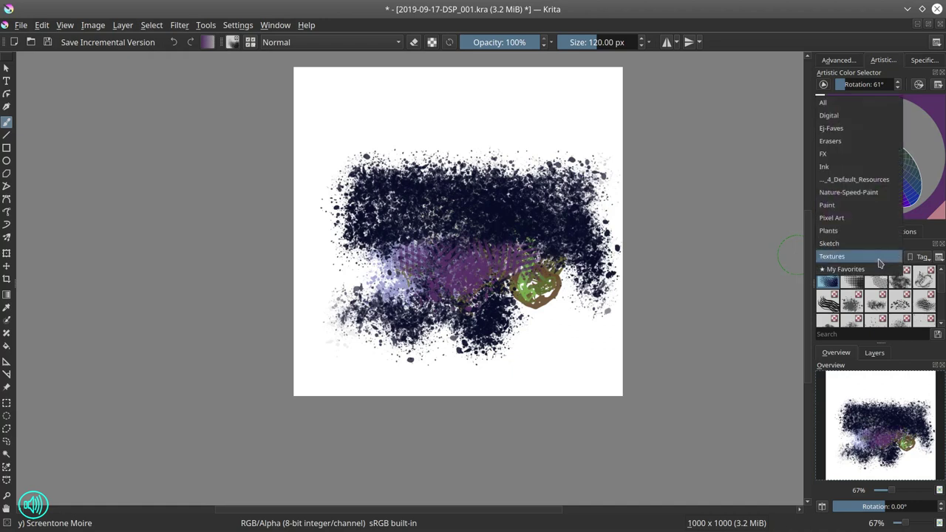
{"action": "left_click", "coordinate": [835, 140]}
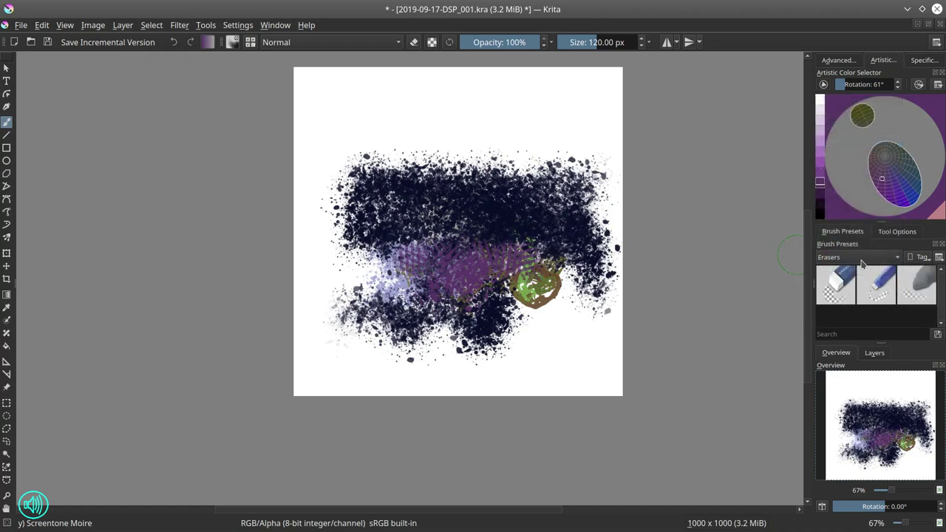
{"action": "left_click", "coordinate": [862, 263]}
{"action": "left_click", "coordinate": [845, 249]}
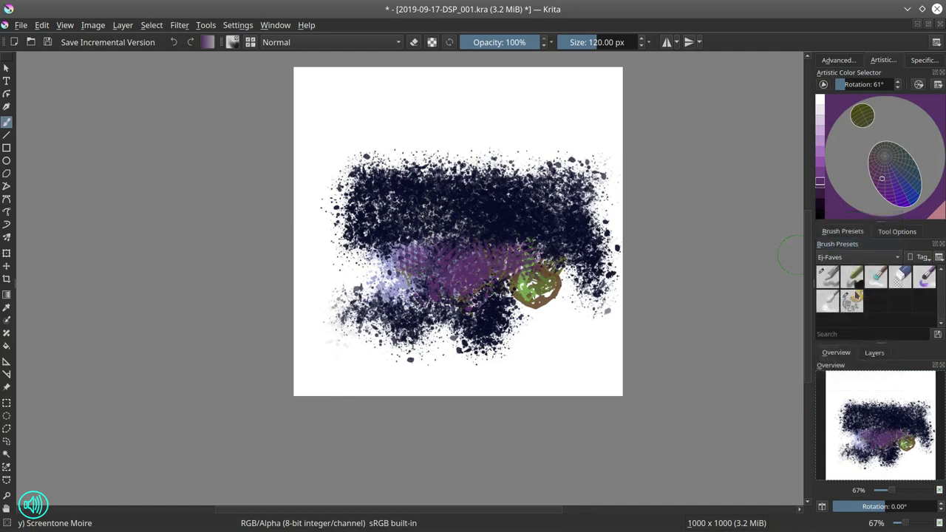
{"action": "left_click", "coordinate": [856, 296]}
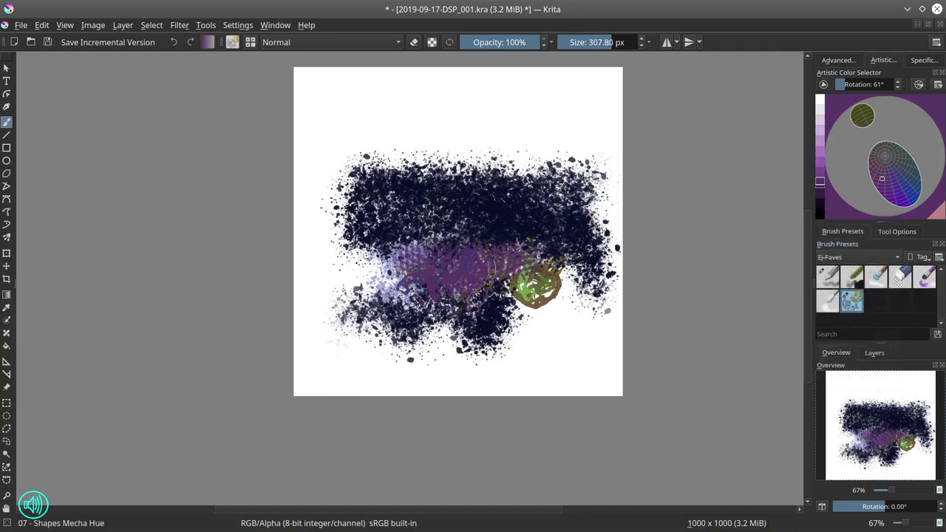
{"action": "mouse_move", "coordinate": [482, 268]}
{"action": "left_mouse_down", "text": "shift"}
{"action": "mouse_move", "coordinate": [415, 268]}
{"action": "mouse_move", "coordinate": [536, 281]}
{"action": "mouse_move", "coordinate": [497, 286]}
{"action": "mouse_move", "coordinate": [522, 284]}
{"action": "mouse_move", "coordinate": [538, 268]}
{"action": "left_mouse_up", "text": "shift"}
{"action": "left_click", "coordinate": [821, 163]}
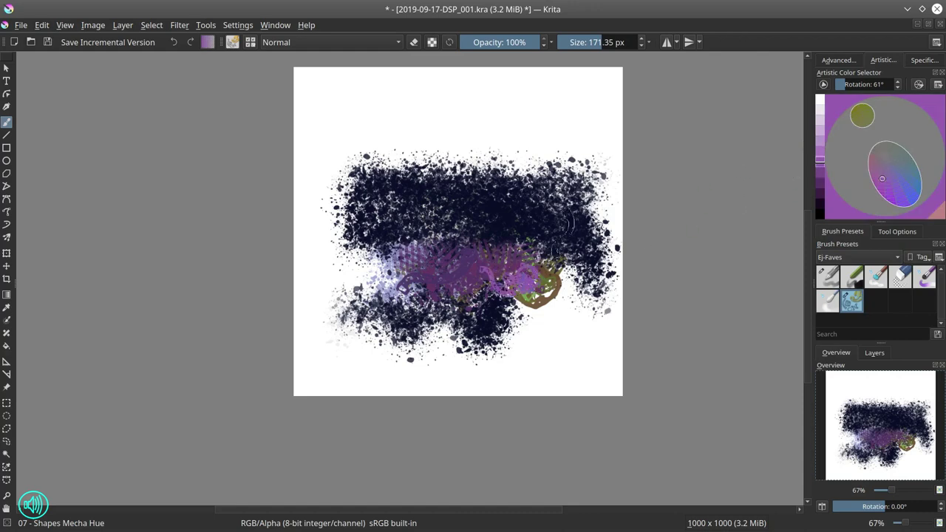
Step: Paint pale yellow-green mechanical shapes across the purple band, then pick a light blue and set the brush size to 147.32 px
{"action": "left_click", "coordinate": [822, 131]}
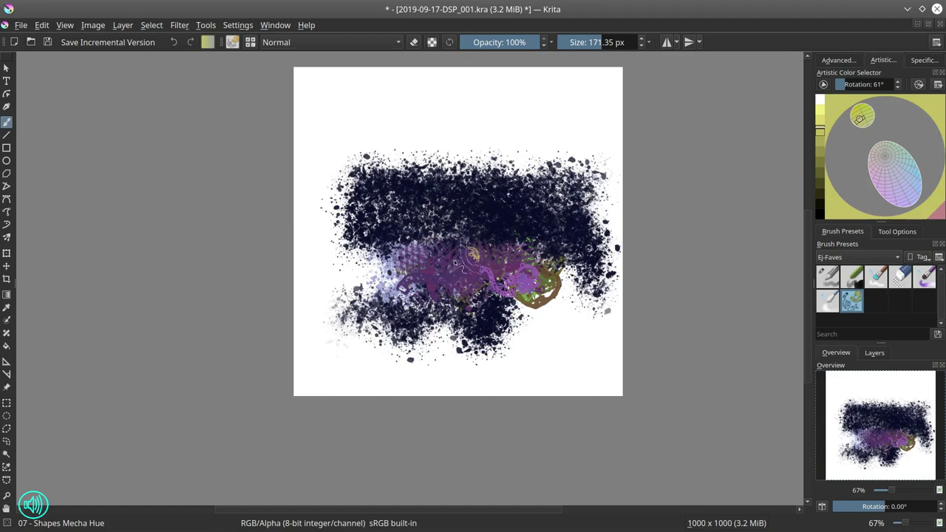
{"action": "mouse_move", "coordinate": [471, 253]}
{"action": "left_mouse_down"}
{"action": "mouse_move", "coordinate": [466, 277]}
{"action": "mouse_move", "coordinate": [447, 263]}
{"action": "mouse_move", "coordinate": [428, 274]}
{"action": "mouse_move", "coordinate": [437, 277]}
{"action": "mouse_move", "coordinate": [370, 295]}
{"action": "left_mouse_up"}
{"action": "mouse_move", "coordinate": [489, 270]}
{"action": "left_mouse_down"}
{"action": "mouse_move", "coordinate": [491, 251]}
{"action": "mouse_move", "coordinate": [520, 253]}
{"action": "mouse_move", "coordinate": [534, 240]}
{"action": "mouse_move", "coordinate": [469, 261]}
{"action": "mouse_move", "coordinate": [458, 288]}
{"action": "mouse_move", "coordinate": [422, 296]}
{"action": "mouse_move", "coordinate": [403, 313]}
{"action": "left_mouse_up"}
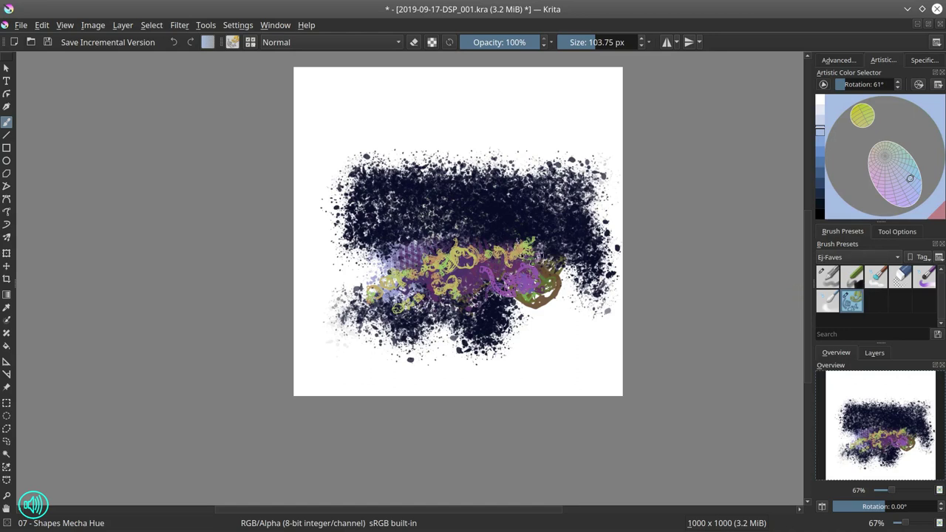
{"action": "left_click_drag", "start_coordinate": [523, 255], "coordinate": [545, 255], "text": "shift"}
Step: Assign the Shapes Mecha Hue preset from the Ej-Faves tag to the Textures tag and list the Textures presets
{"action": "left_click", "coordinate": [870, 257]}
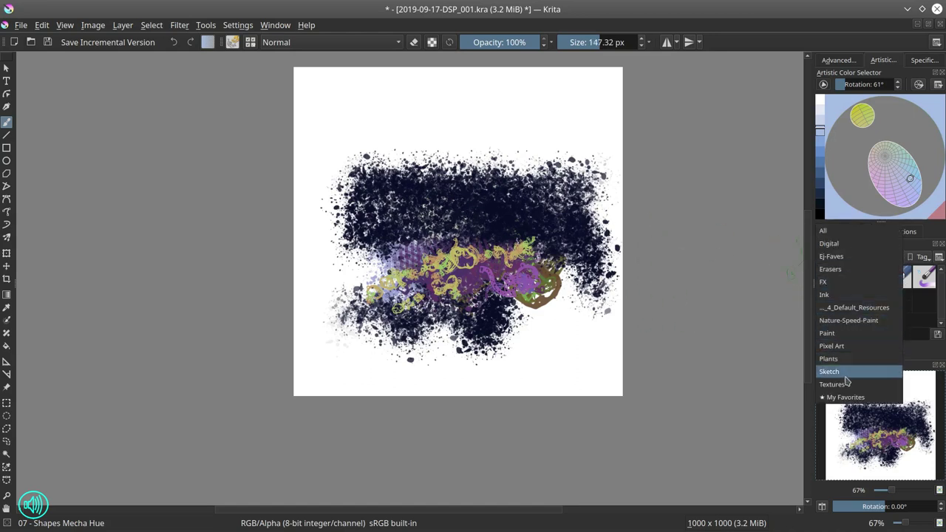
{"action": "left_click", "coordinate": [844, 385]}
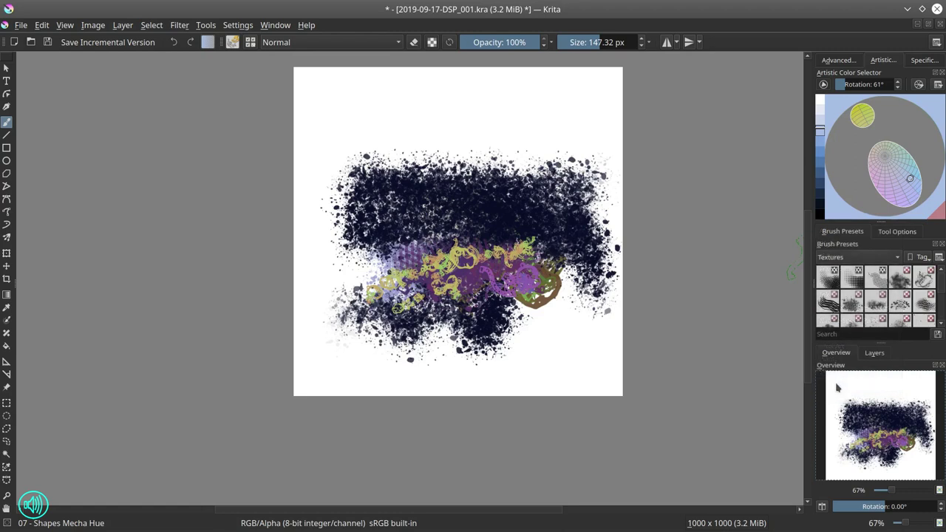
{"action": "left_click", "coordinate": [878, 259]}
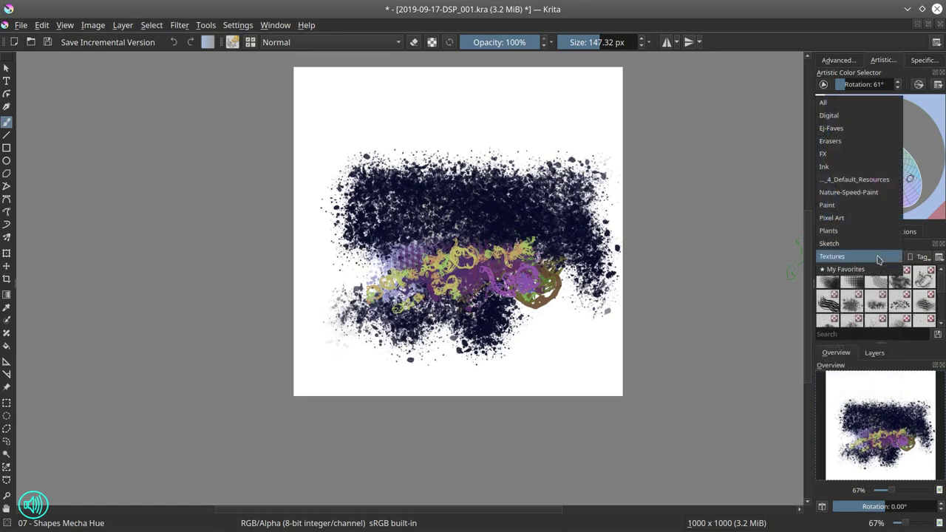
{"action": "left_click", "coordinate": [847, 130]}
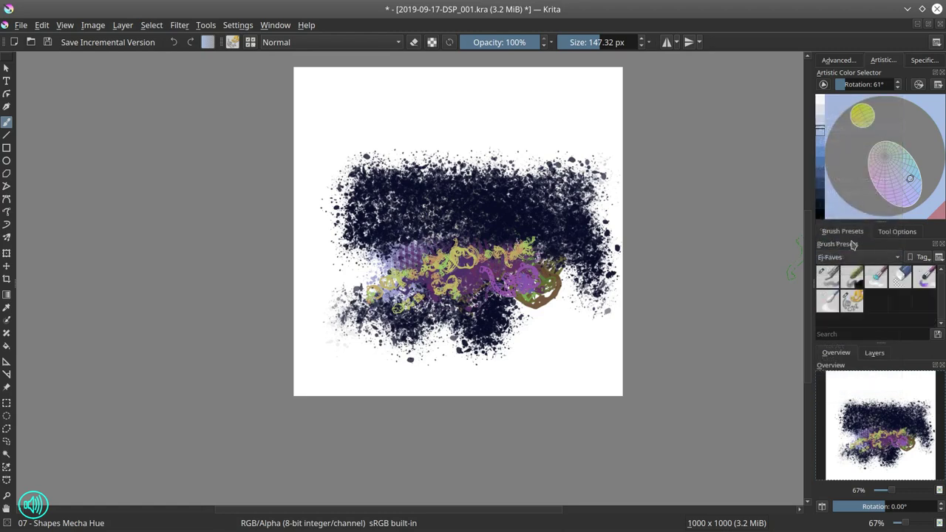
{"action": "right_click", "coordinate": [853, 299]}
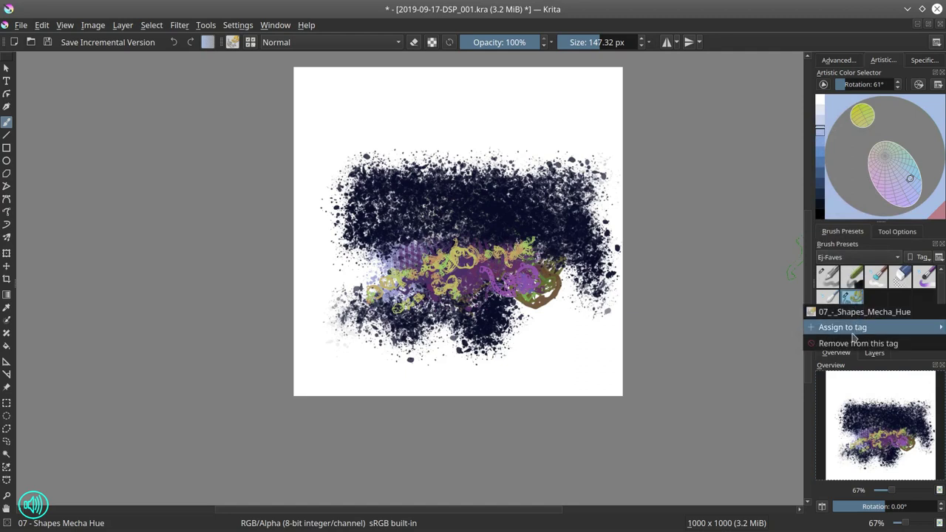
{"action": "mouse_move", "coordinate": [855, 332]}
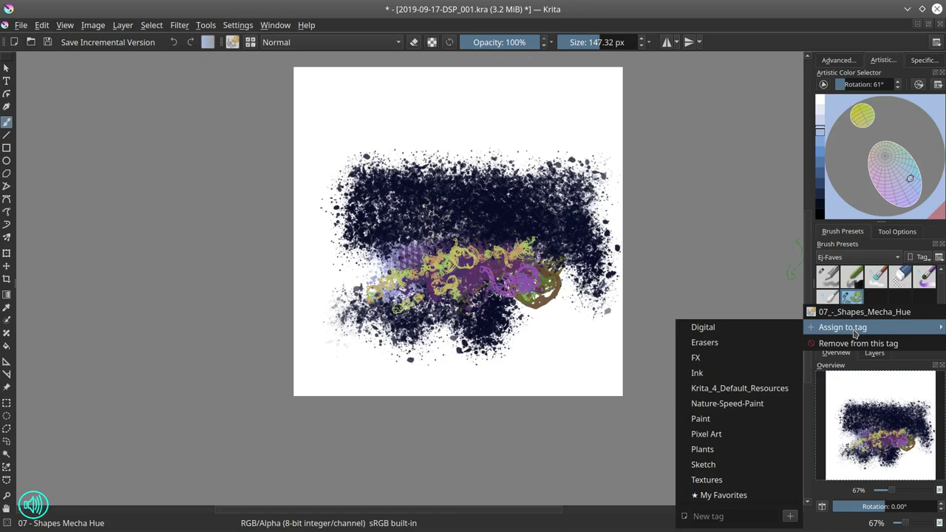
{"action": "left_click", "coordinate": [704, 480]}
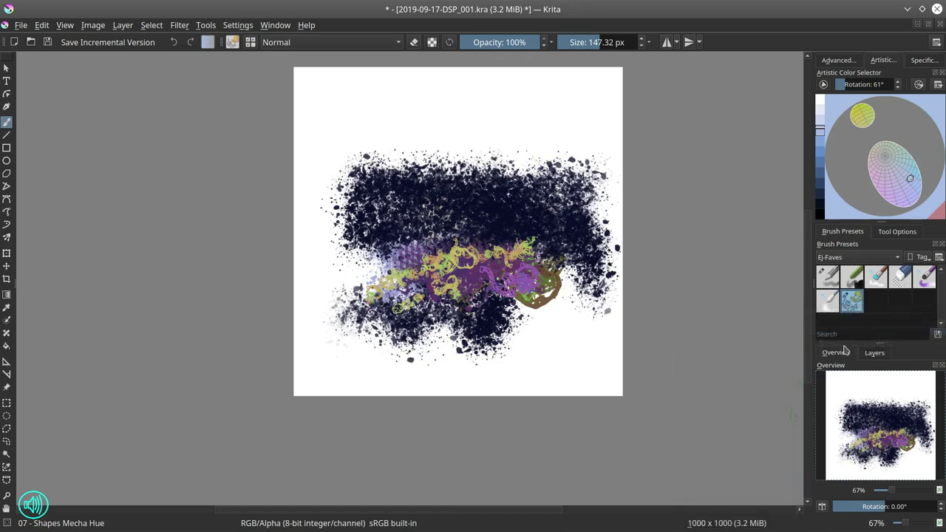
{"action": "left_click", "coordinate": [858, 257]}
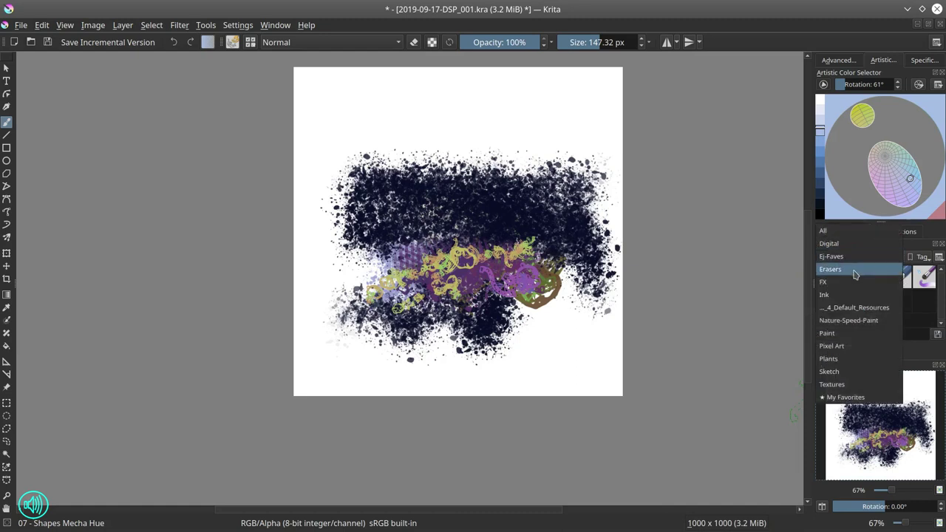
{"action": "left_click", "coordinate": [857, 384]}
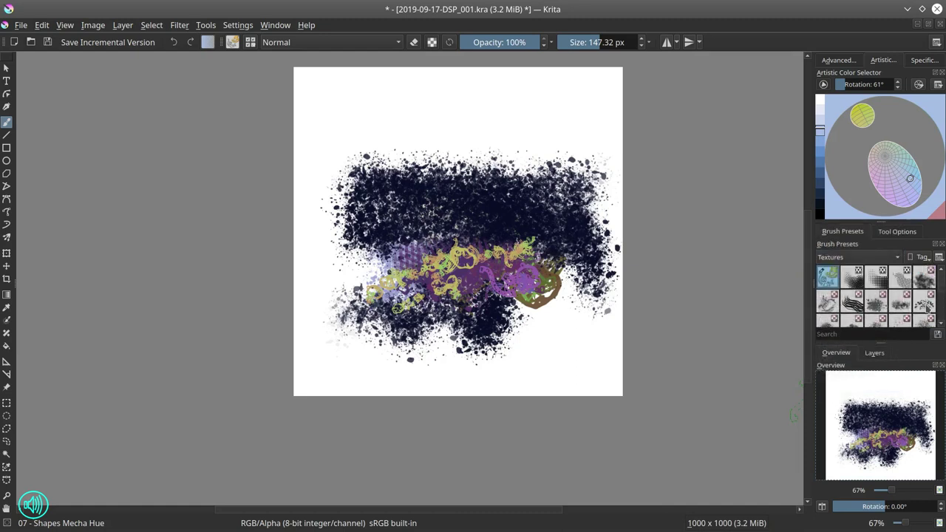
Step: Paint light blue and near-black diagonal strokes over the navy splatter with the Texture Hair preset at 70 px
{"action": "left_click", "coordinate": [850, 307]}
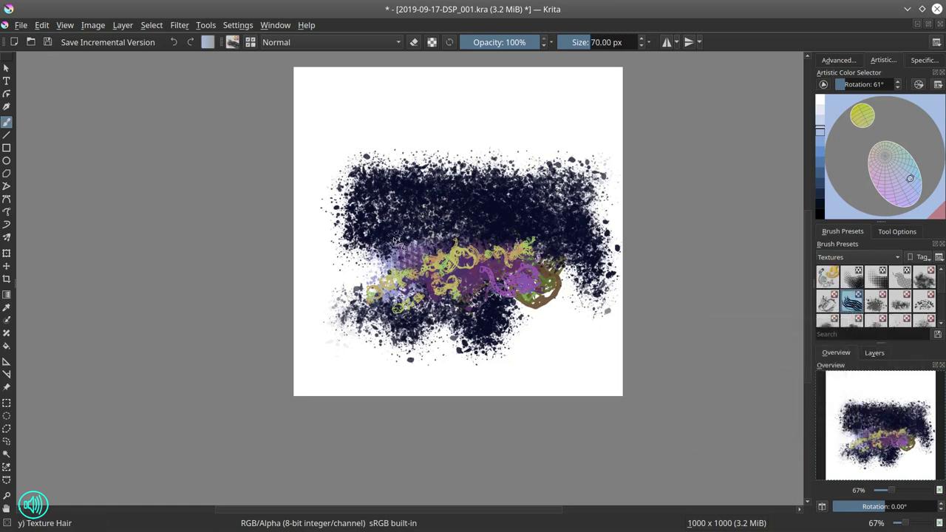
{"action": "mouse_move", "coordinate": [364, 247]}
{"action": "left_mouse_down"}
{"action": "mouse_move", "coordinate": [501, 194]}
{"action": "mouse_move", "coordinate": [525, 210]}
{"action": "mouse_move", "coordinate": [510, 243]}
{"action": "mouse_move", "coordinate": [520, 198]}
{"action": "mouse_move", "coordinate": [565, 260]}
{"action": "mouse_move", "coordinate": [502, 309]}
{"action": "mouse_move", "coordinate": [488, 325]}
{"action": "mouse_move", "coordinate": [493, 335]}
{"action": "left_mouse_up"}
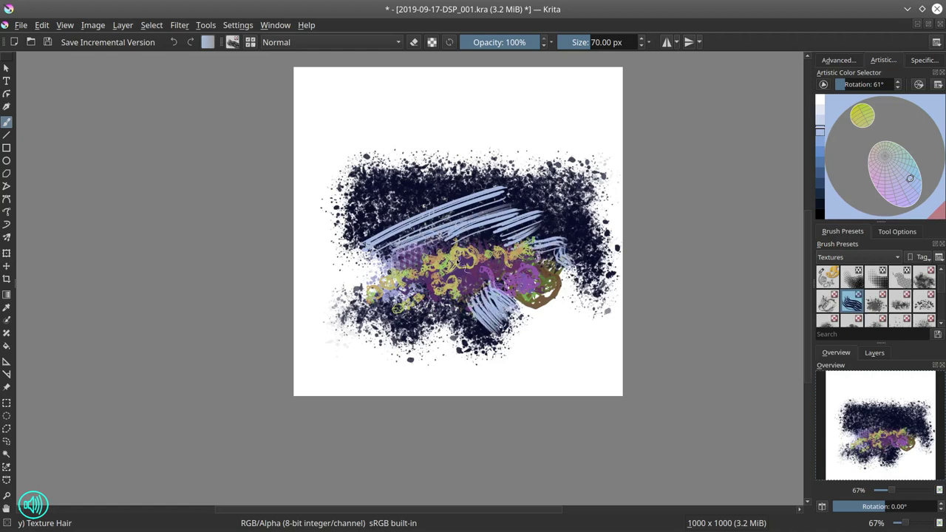
{"action": "left_click", "coordinate": [820, 200]}
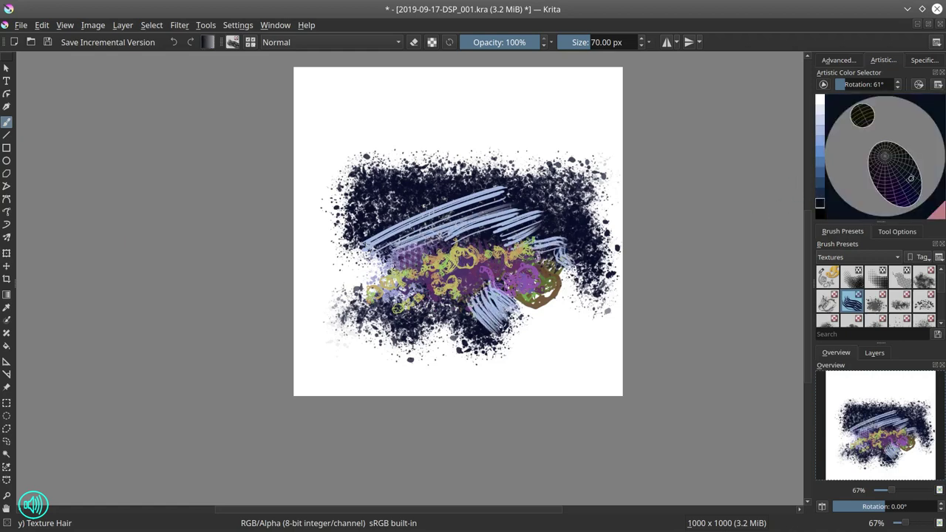
{"action": "mouse_move", "coordinate": [355, 285]}
{"action": "left_mouse_down"}
{"action": "mouse_move", "coordinate": [408, 226]}
{"action": "mouse_move", "coordinate": [503, 224]}
{"action": "mouse_move", "coordinate": [539, 211]}
{"action": "left_mouse_up"}
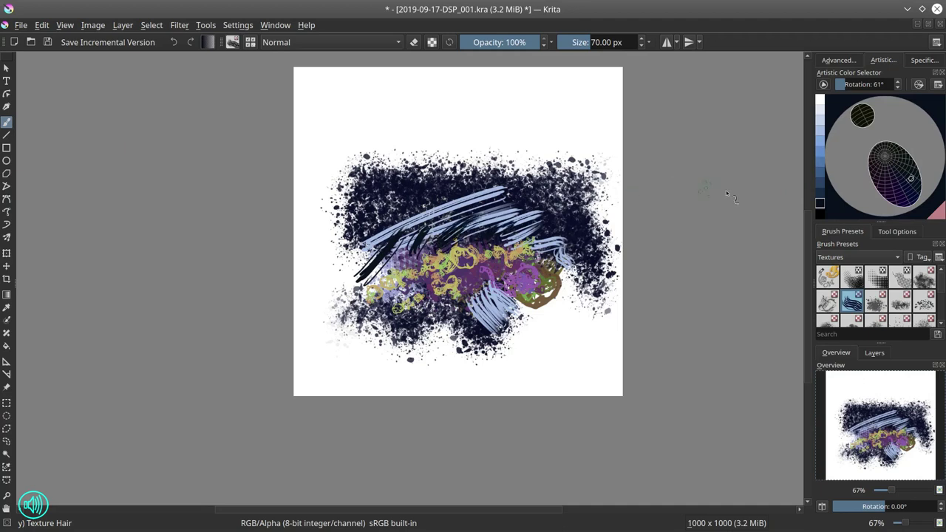
Step: Add dark slate-blue hair strokes over the light blue ones and saturated violet strokes around the purple shapes
{"action": "left_click", "coordinate": [818, 192]}
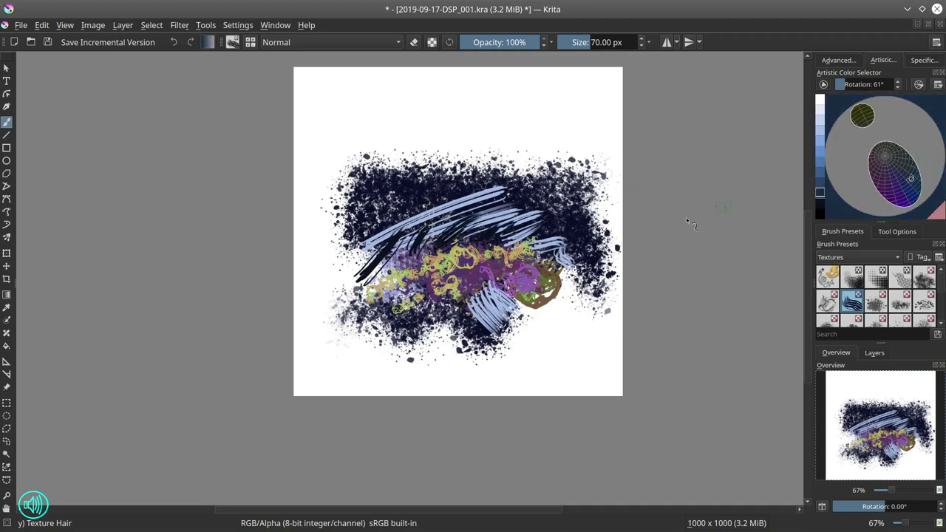
{"action": "left_click", "coordinate": [821, 182]}
{"action": "mouse_move", "coordinate": [431, 229]}
{"action": "left_mouse_down"}
{"action": "mouse_move", "coordinate": [517, 216]}
{"action": "mouse_move", "coordinate": [552, 236]}
{"action": "mouse_move", "coordinate": [559, 266]}
{"action": "left_mouse_up"}
{"action": "left_click", "coordinate": [899, 193]}
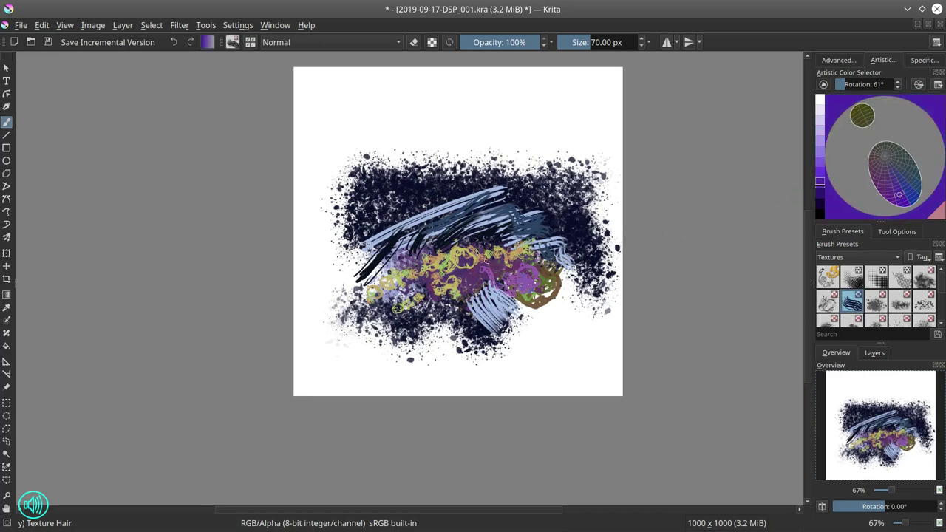
{"action": "mouse_move", "coordinate": [479, 260]}
{"action": "left_mouse_down"}
{"action": "mouse_move", "coordinate": [501, 233]}
{"action": "mouse_move", "coordinate": [536, 254]}
{"action": "mouse_move", "coordinate": [549, 283]}
{"action": "mouse_move", "coordinate": [522, 317]}
{"action": "left_mouse_up"}
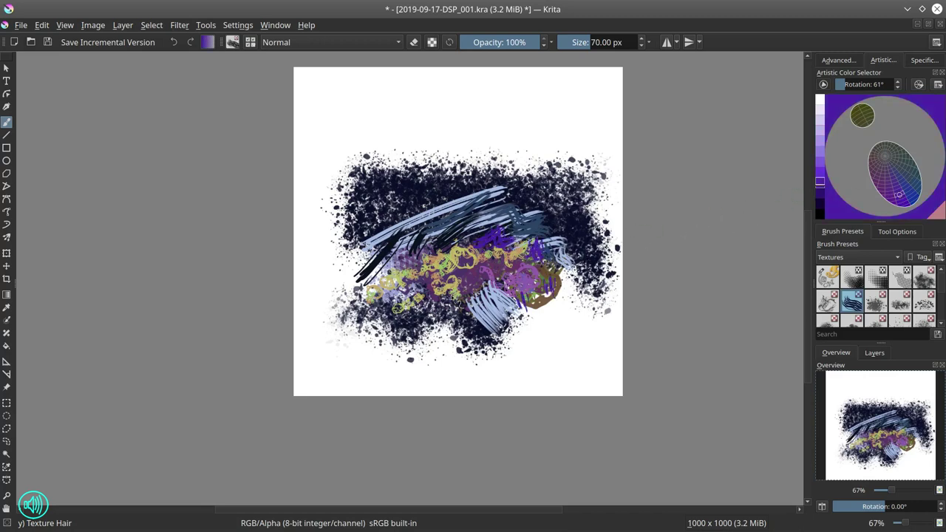
Step: Assign the Blender Textured Soft preset from the Ej-Faves tag to the Textures tag and list the Textures presets
{"action": "left_click", "coordinate": [898, 257]}
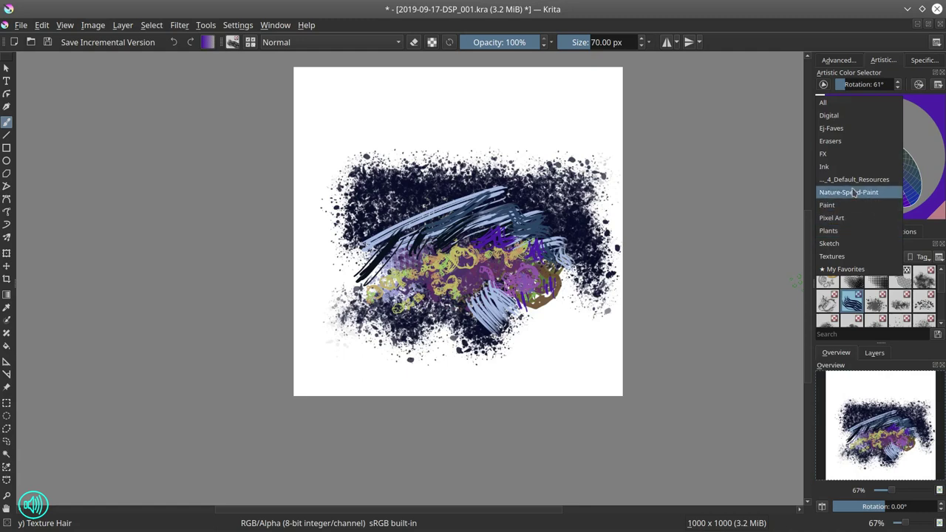
{"action": "left_click", "coordinate": [843, 129]}
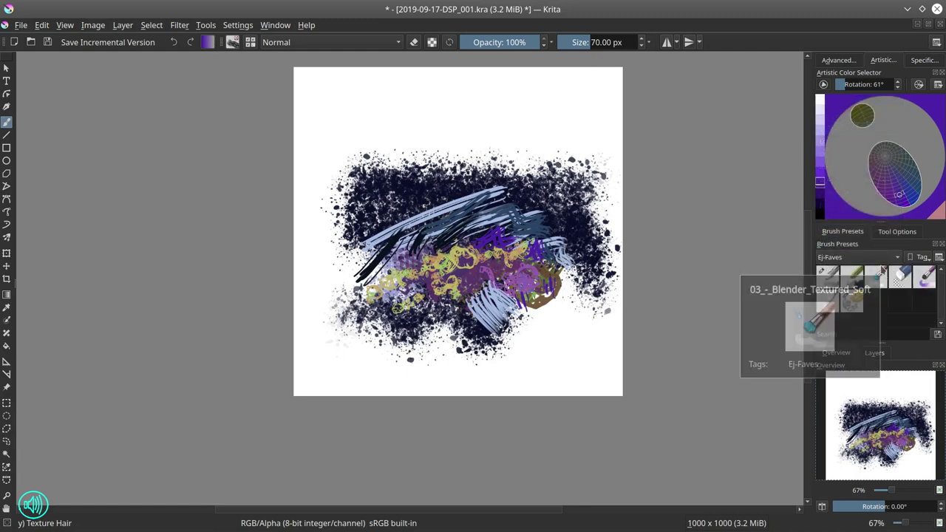
{"action": "left_click", "coordinate": [876, 275]}
{"action": "right_click", "coordinate": [876, 276]}
{"action": "mouse_move", "coordinate": [875, 301]}
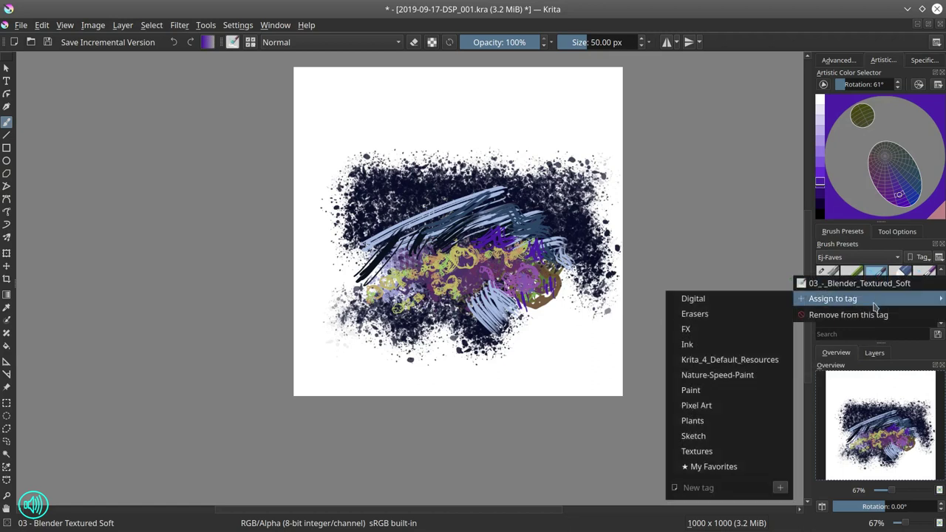
{"action": "left_click", "coordinate": [749, 455]}
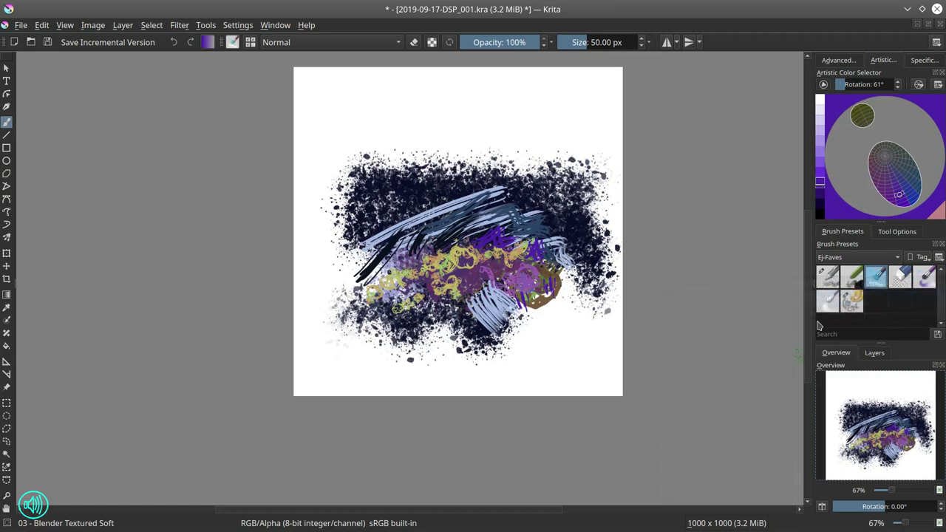
{"action": "left_click", "coordinate": [845, 257]}
{"action": "left_click", "coordinate": [843, 382]}
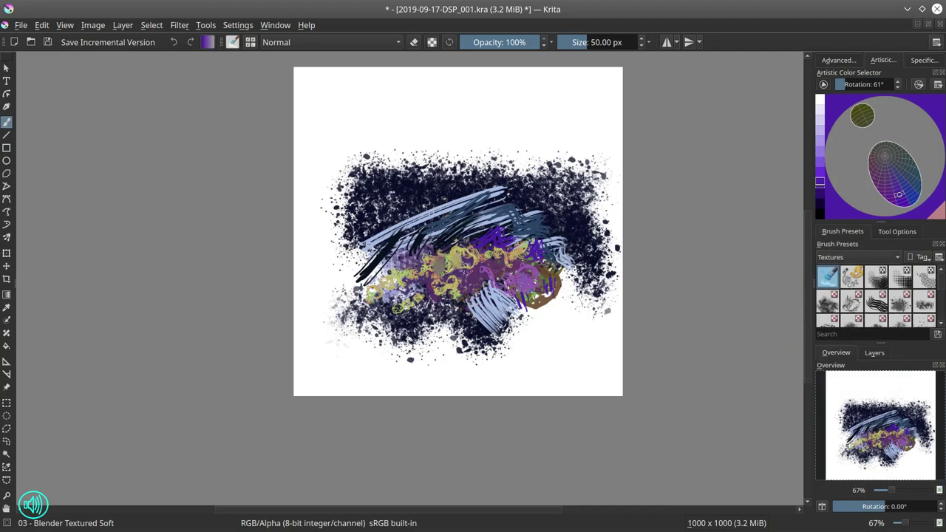
Step: Smudge the blue, yellow and purple strokes together with Blender Textured Soft, reducing its size to 33.24 px
{"action": "mouse_move", "coordinate": [456, 260]}
{"action": "left_mouse_down", "text": "shift"}
{"action": "mouse_move", "coordinate": [439, 260]}
{"action": "mouse_move", "coordinate": [473, 271]}
{"action": "mouse_move", "coordinate": [471, 256]}
{"action": "mouse_move", "coordinate": [477, 260]}
{"action": "mouse_move", "coordinate": [449, 275]}
{"action": "mouse_move", "coordinate": [458, 287]}
{"action": "mouse_move", "coordinate": [442, 290]}
{"action": "mouse_move", "coordinate": [456, 288]}
{"action": "mouse_move", "coordinate": [467, 272]}
{"action": "mouse_move", "coordinate": [414, 276]}
{"action": "mouse_move", "coordinate": [417, 259]}
{"action": "mouse_move", "coordinate": [435, 252]}
{"action": "mouse_move", "coordinate": [411, 248]}
{"action": "mouse_move", "coordinate": [451, 244]}
{"action": "mouse_move", "coordinate": [417, 220]}
{"action": "mouse_move", "coordinate": [442, 222]}
{"action": "mouse_move", "coordinate": [409, 263]}
{"action": "mouse_move", "coordinate": [443, 236]}
{"action": "mouse_move", "coordinate": [491, 226]}
{"action": "mouse_move", "coordinate": [481, 244]}
{"action": "mouse_move", "coordinate": [502, 248]}
{"action": "mouse_move", "coordinate": [482, 263]}
{"action": "mouse_move", "coordinate": [517, 270]}
{"action": "mouse_move", "coordinate": [458, 275]}
{"action": "mouse_move", "coordinate": [400, 301]}
{"action": "mouse_move", "coordinate": [440, 289]}
{"action": "mouse_move", "coordinate": [473, 305]}
{"action": "mouse_move", "coordinate": [425, 309]}
{"action": "mouse_move", "coordinate": [510, 272]}
{"action": "mouse_move", "coordinate": [489, 317]}
{"action": "mouse_move", "coordinate": [529, 294]}
{"action": "mouse_move", "coordinate": [541, 256]}
{"action": "left_mouse_up", "text": "shift"}
{"action": "key", "text": "bracketleft"}
{"action": "key", "text": "bracketleft"}
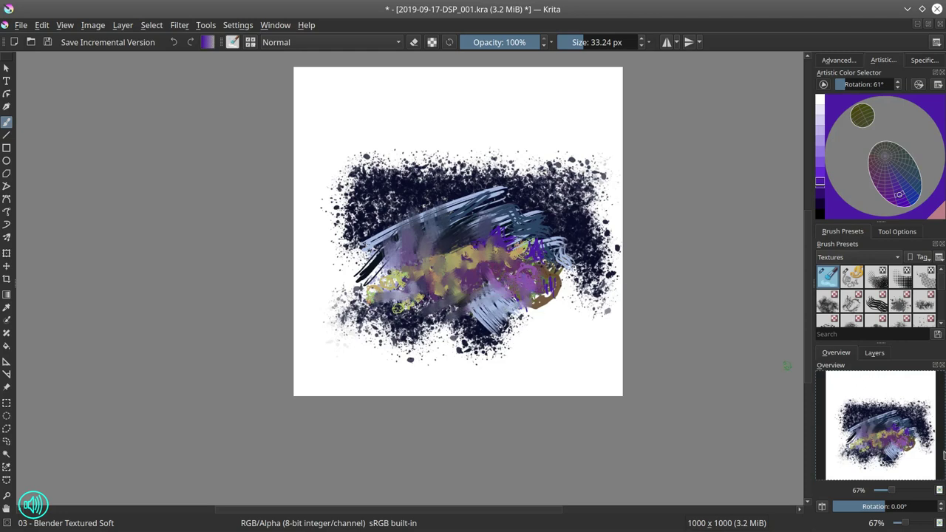
Step: Hide the Background layer and add a new paint layer above it
{"action": "left_click", "coordinate": [875, 353]}
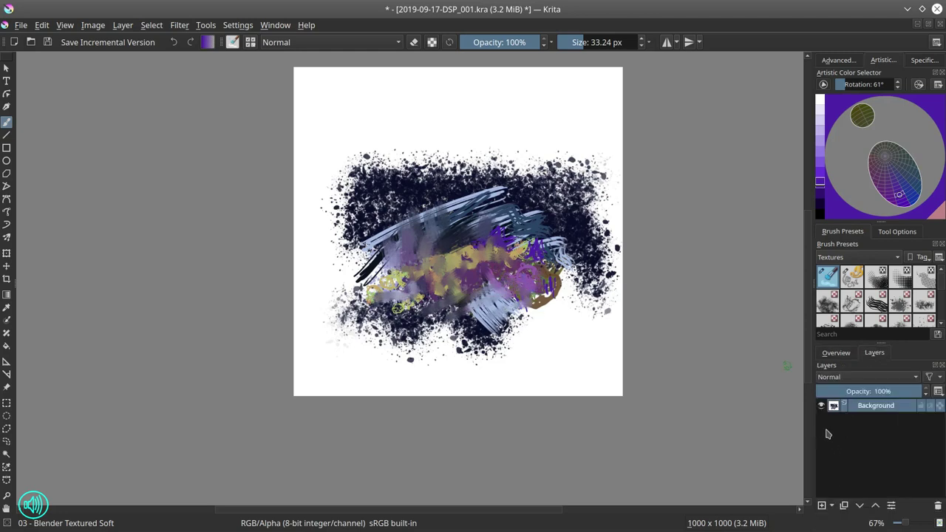
{"action": "left_click", "coordinate": [821, 405]}
{"action": "left_click", "coordinate": [821, 506]}
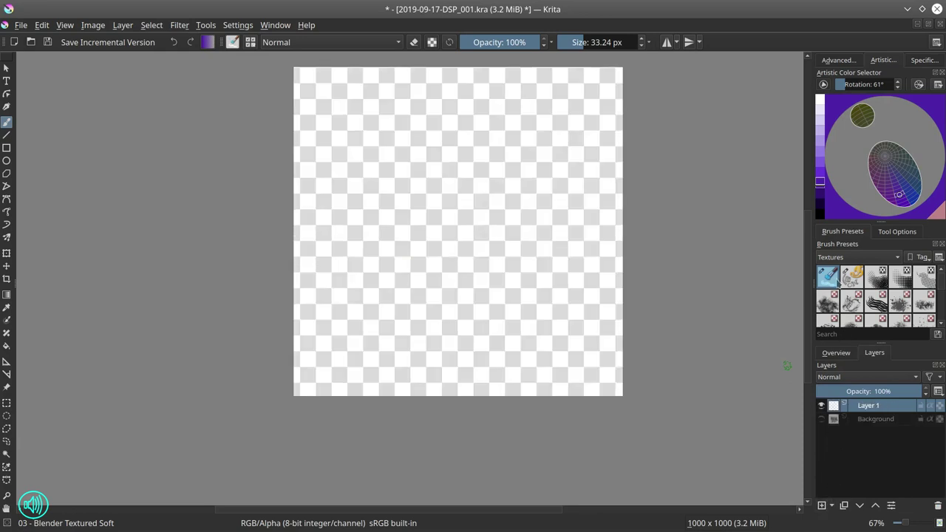
Step: Sketch the vehicle's angular front body with the Basic-4 Flow Opacity preset from the Ej-Faves tag in a very dark violet
{"action": "left_click", "coordinate": [852, 258]}
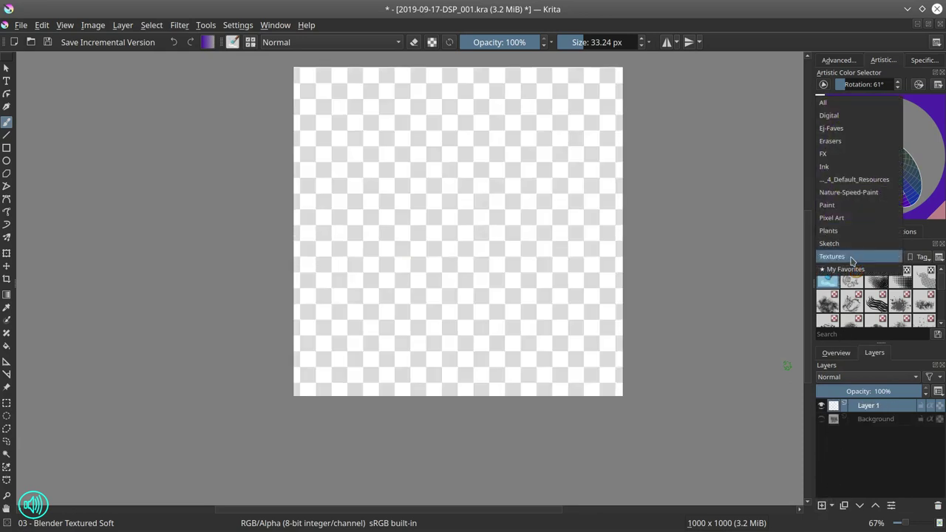
{"action": "left_click", "coordinate": [841, 129]}
{"action": "left_click", "coordinate": [832, 281]}
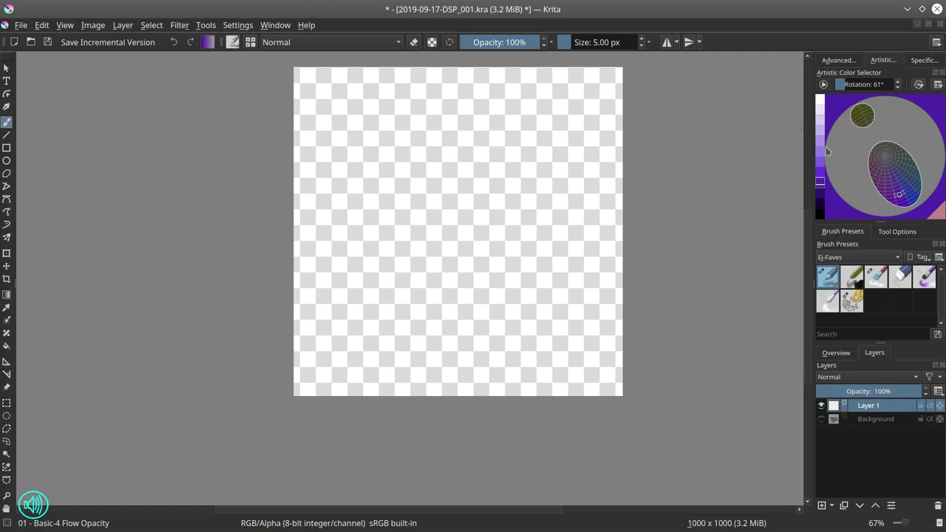
{"action": "left_click", "coordinate": [820, 207]}
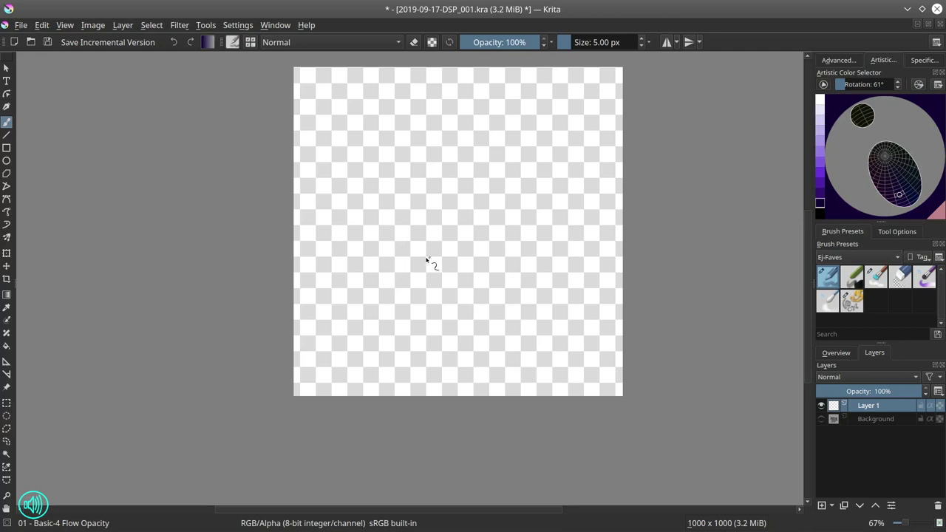
{"action": "left_click_drag", "start_coordinate": [419, 259], "coordinate": [441, 250]}
{"action": "mouse_move", "coordinate": [450, 285]}
{"action": "left_mouse_down"}
{"action": "mouse_move", "coordinate": [478, 253]}
{"action": "mouse_move", "coordinate": [442, 241]}
{"action": "mouse_move", "coordinate": [414, 251]}
{"action": "mouse_move", "coordinate": [458, 235]}
{"action": "mouse_move", "coordinate": [441, 215]}
{"action": "mouse_move", "coordinate": [464, 237]}
{"action": "mouse_move", "coordinate": [473, 234]}
{"action": "left_mouse_up"}
{"action": "mouse_move", "coordinate": [394, 245]}
{"action": "left_mouse_down"}
{"action": "mouse_move", "coordinate": [385, 278]}
{"action": "mouse_move", "coordinate": [402, 283]}
{"action": "mouse_move", "coordinate": [424, 267]}
{"action": "mouse_move", "coordinate": [477, 259]}
{"action": "left_mouse_up"}
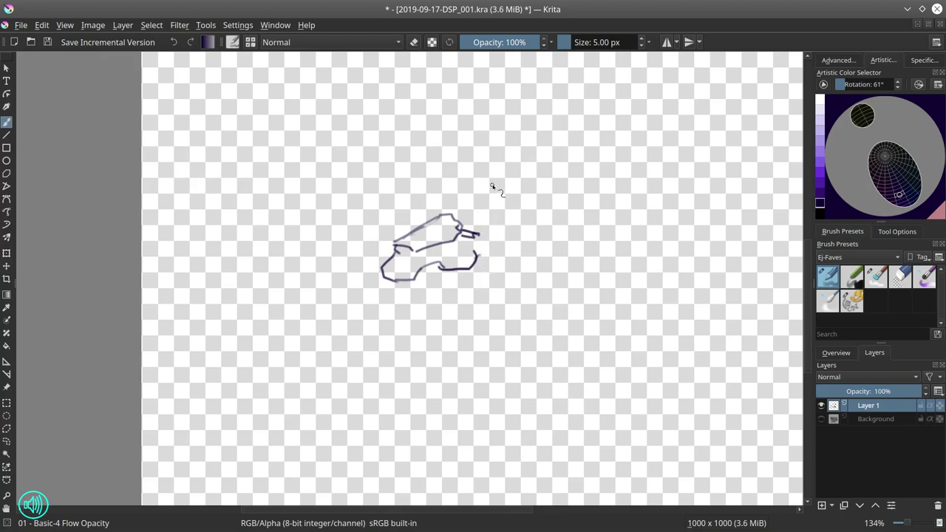
Step: Sketch the rider's torso, arm and leg behind the front body, cleaning up the foot with Eraser Circle and redrawing it
{"action": "mouse_move", "coordinate": [490, 190]}
{"action": "left_mouse_down"}
{"action": "mouse_move", "coordinate": [514, 204]}
{"action": "mouse_move", "coordinate": [515, 191]}
{"action": "mouse_move", "coordinate": [513, 216]}
{"action": "mouse_move", "coordinate": [507, 203]}
{"action": "mouse_move", "coordinate": [495, 212]}
{"action": "mouse_move", "coordinate": [488, 197]}
{"action": "mouse_move", "coordinate": [488, 229]}
{"action": "mouse_move", "coordinate": [517, 213]}
{"action": "mouse_move", "coordinate": [518, 192]}
{"action": "mouse_move", "coordinate": [515, 216]}
{"action": "mouse_move", "coordinate": [508, 199]}
{"action": "mouse_move", "coordinate": [515, 204]}
{"action": "mouse_move", "coordinate": [516, 189]}
{"action": "mouse_move", "coordinate": [492, 206]}
{"action": "left_mouse_up"}
{"action": "mouse_move", "coordinate": [496, 234]}
{"action": "left_mouse_down"}
{"action": "mouse_move", "coordinate": [510, 237]}
{"action": "mouse_move", "coordinate": [504, 247]}
{"action": "mouse_move", "coordinate": [517, 220]}
{"action": "mouse_move", "coordinate": [495, 253]}
{"action": "left_mouse_up"}
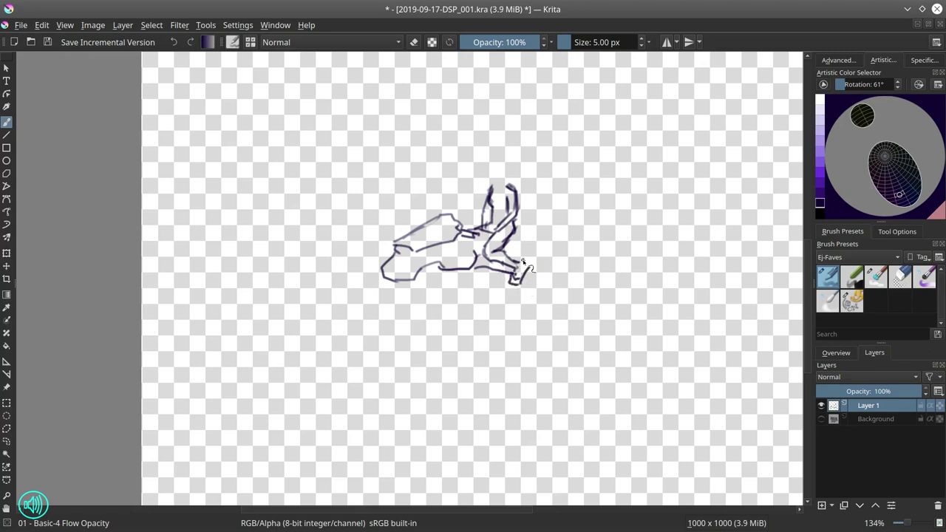
{"action": "left_click", "coordinate": [908, 278]}
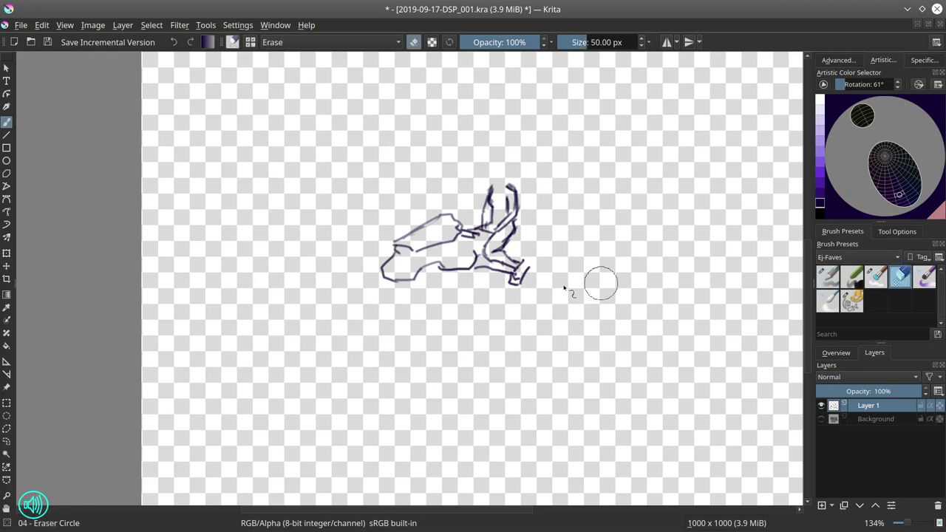
{"action": "mouse_move", "coordinate": [534, 258]}
{"action": "left_mouse_down"}
{"action": "mouse_move", "coordinate": [502, 314]}
{"action": "mouse_move", "coordinate": [538, 328]}
{"action": "left_mouse_up"}
{"action": "left_click", "coordinate": [831, 279]}
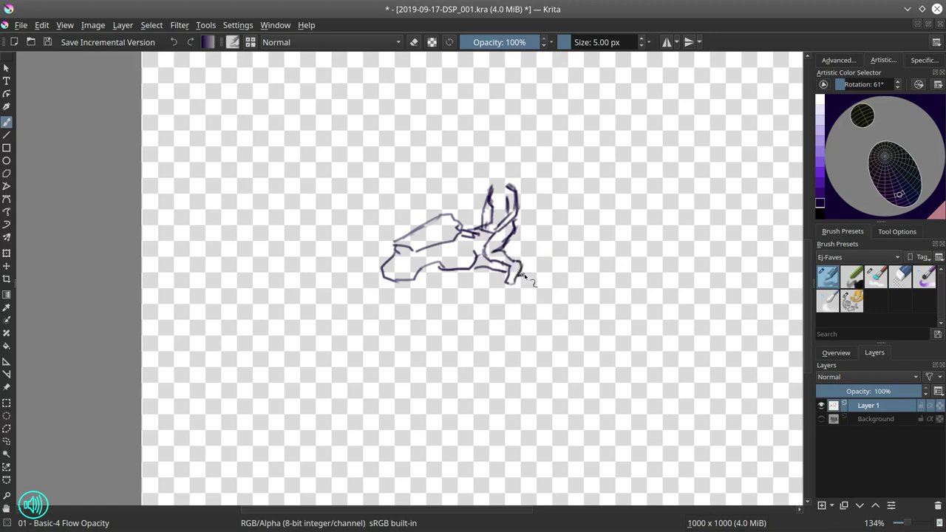
{"action": "left_click_drag", "start_coordinate": [518, 268], "coordinate": [518, 275]}
Step: Draw the vehicle's raised rear seat and pointed tail fin behind the rider
{"action": "mouse_move", "coordinate": [519, 230]}
{"action": "left_mouse_down"}
{"action": "mouse_move", "coordinate": [544, 224]}
{"action": "mouse_move", "coordinate": [524, 241]}
{"action": "mouse_move", "coordinate": [547, 220]}
{"action": "mouse_move", "coordinate": [563, 229]}
{"action": "mouse_move", "coordinate": [529, 237]}
{"action": "left_mouse_up"}
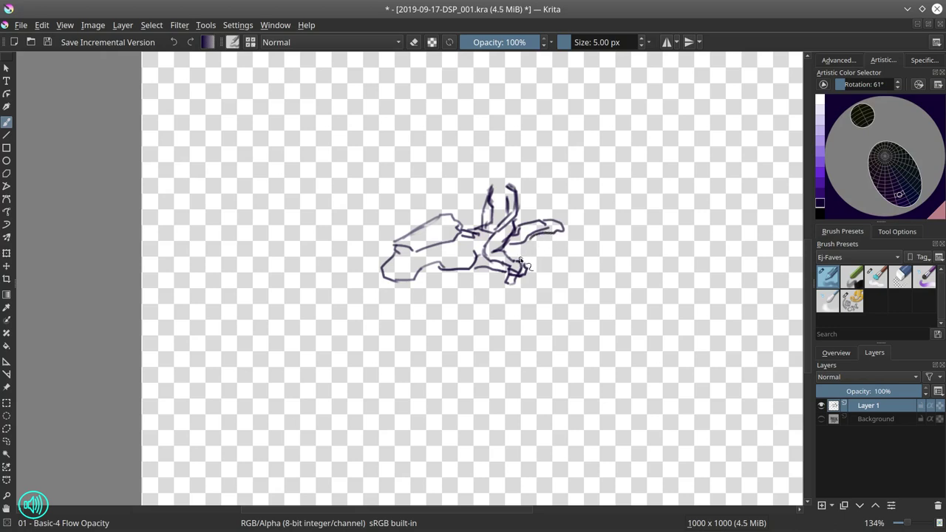
{"action": "mouse_move", "coordinate": [550, 271]}
{"action": "left_mouse_down"}
{"action": "mouse_move", "coordinate": [578, 271]}
{"action": "mouse_move", "coordinate": [553, 252]}
{"action": "mouse_move", "coordinate": [559, 232]}
{"action": "left_mouse_up"}
{"action": "mouse_move", "coordinate": [505, 308]}
{"action": "left_mouse_down"}
{"action": "mouse_move", "coordinate": [522, 279]}
{"action": "mouse_move", "coordinate": [446, 419]}
{"action": "left_mouse_up"}
Step: Erase the surplus lines around the rider's arms and torso with Eraser Circle at 12.81 px
{"action": "left_click", "coordinate": [901, 278]}
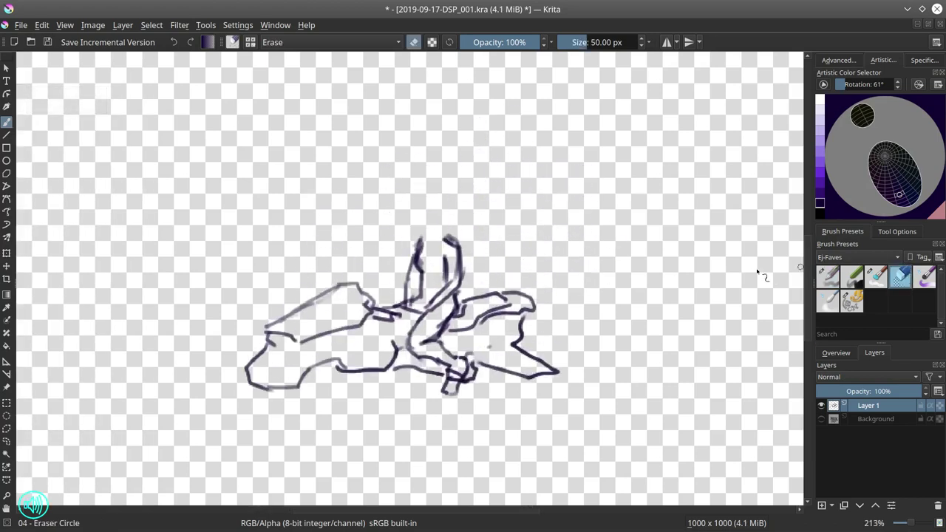
{"action": "mouse_move", "coordinate": [475, 238]}
{"action": "left_mouse_down", "text": "shift"}
{"action": "mouse_move", "coordinate": [446, 228]}
{"action": "mouse_move", "coordinate": [462, 245]}
{"action": "mouse_move", "coordinate": [466, 278]}
{"action": "left_mouse_up", "text": "shift"}
{"action": "mouse_move", "coordinate": [418, 232]}
{"action": "left_mouse_down"}
{"action": "mouse_move", "coordinate": [402, 275]}
{"action": "mouse_move", "coordinate": [408, 263]}
{"action": "mouse_move", "coordinate": [406, 293]}
{"action": "left_mouse_up"}
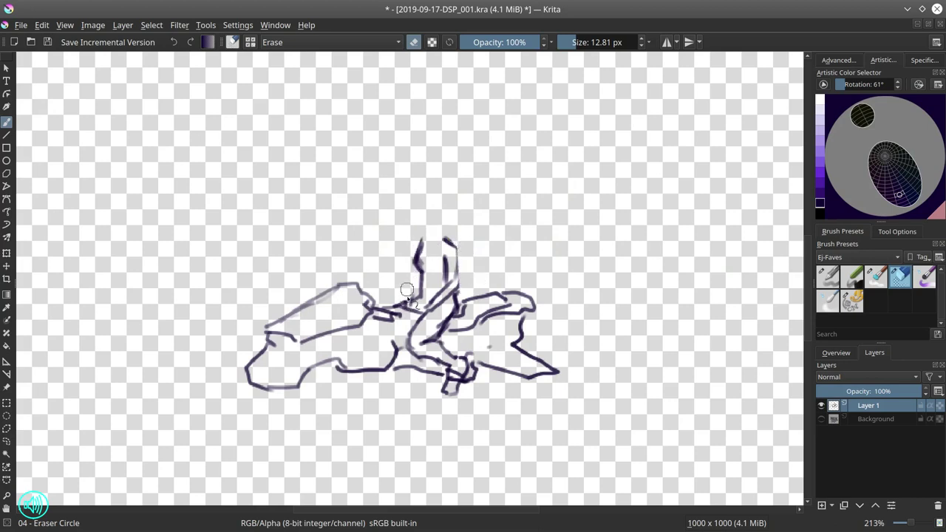
{"action": "mouse_move", "coordinate": [453, 241]}
{"action": "left_mouse_down"}
{"action": "mouse_move", "coordinate": [421, 259]}
{"action": "mouse_move", "coordinate": [444, 281]}
{"action": "left_mouse_up"}
Step: Draw the rider's shoulders, round helmet with visor and both arms with Basic-4 Flow Opacity
{"action": "key", "text": "slash"}
{"action": "left_click_drag", "start_coordinate": [421, 237], "coordinate": [438, 232]}
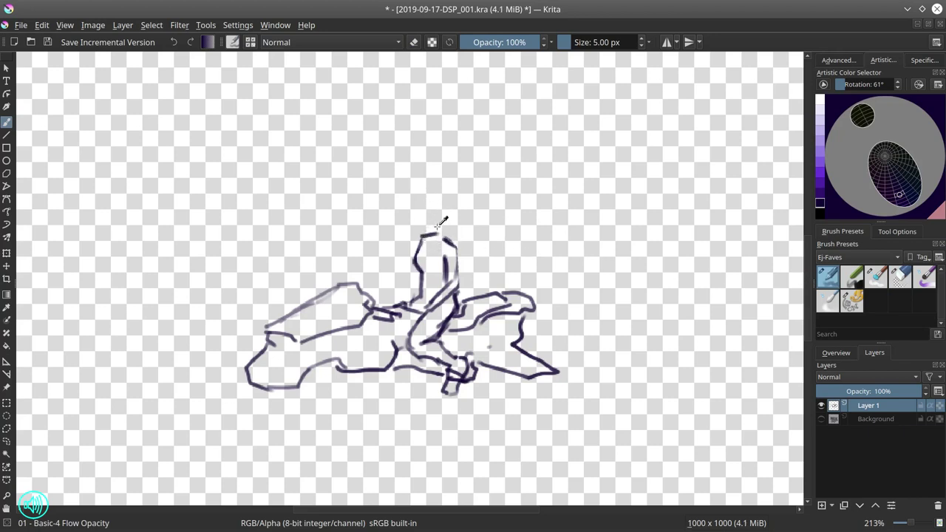
{"action": "left_click_drag", "start_coordinate": [421, 235], "coordinate": [423, 220]}
{"action": "key", "text": "ctrl+z"}
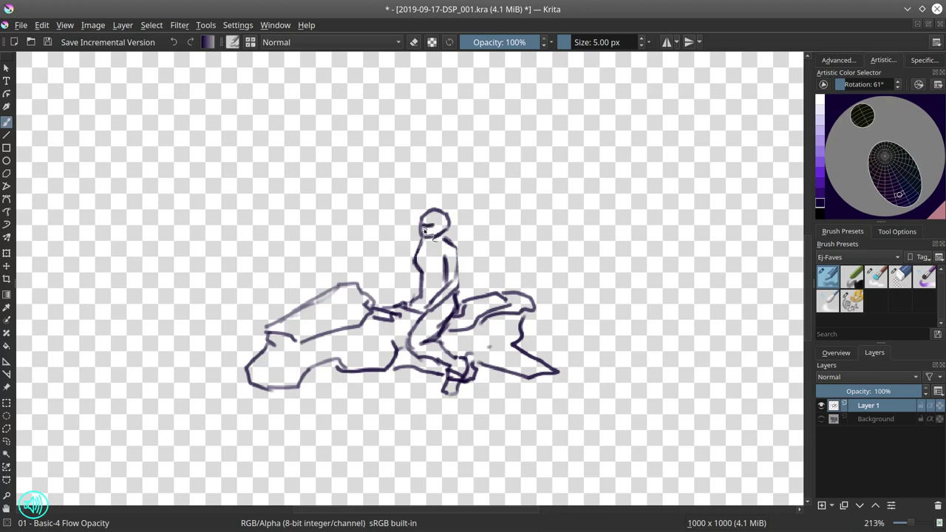
{"action": "left_click_drag", "start_coordinate": [457, 259], "coordinate": [457, 294]}
{"action": "left_click_drag", "start_coordinate": [414, 264], "coordinate": [410, 295]}
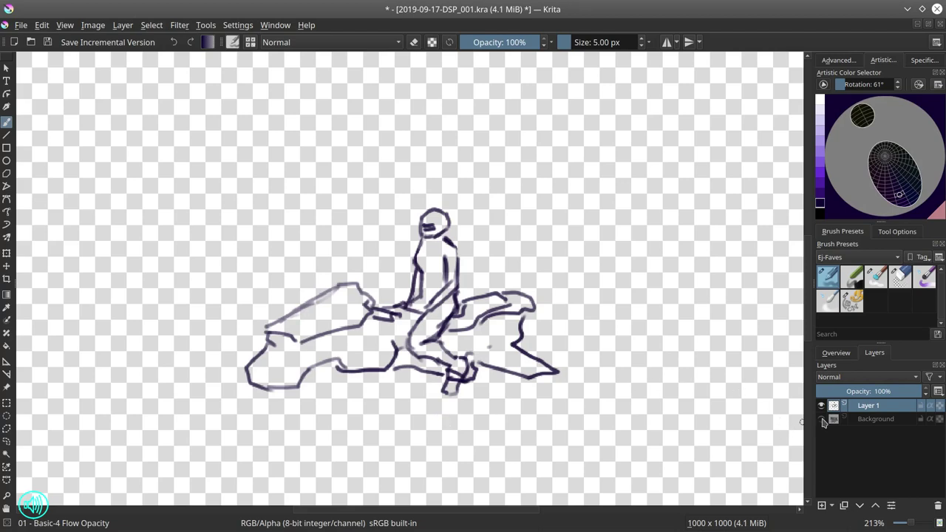
Step: Show the Background layer and crop the image around the rider sketch to about 476 x 307 px
{"action": "left_click", "coordinate": [821, 420]}
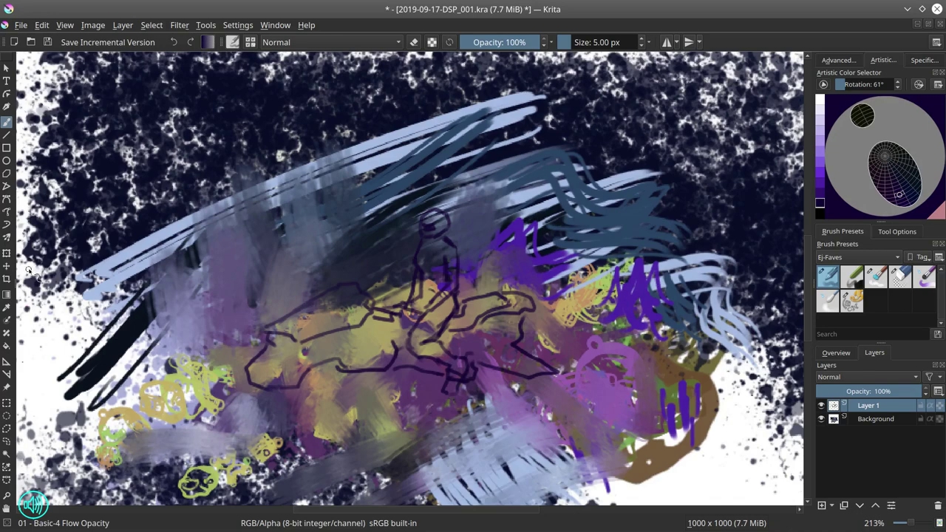
{"action": "left_click", "coordinate": [7, 278]}
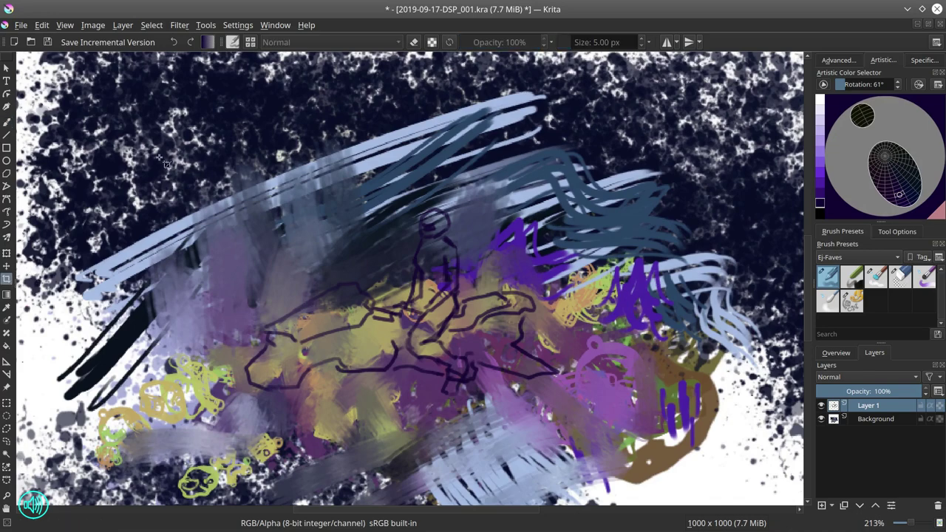
{"action": "left_click_drag", "start_coordinate": [151, 145], "coordinate": [657, 475]}
{"action": "key", "text": "Return"}
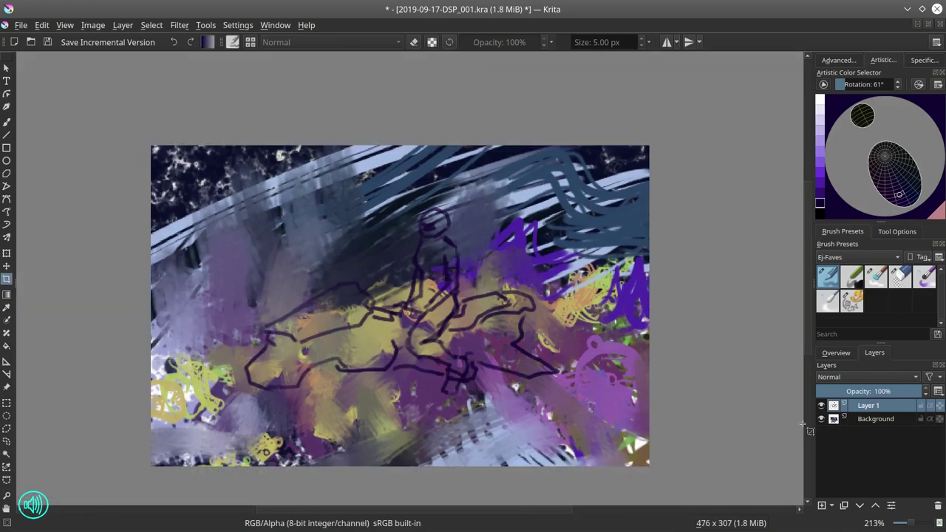
Step: Duplicate Layer 1 and merge the two sketch layers into one to strengthen the lines
{"action": "right_click", "coordinate": [868, 408]}
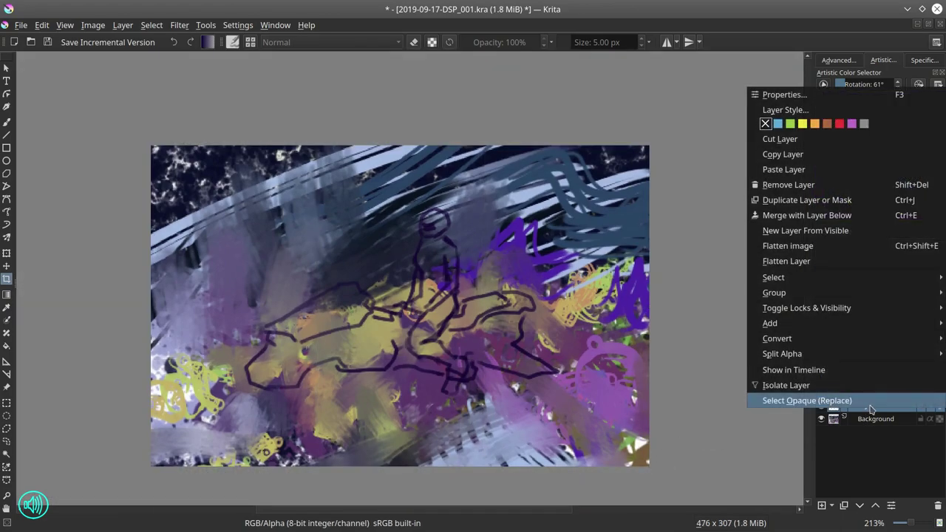
{"action": "left_click", "coordinate": [850, 202]}
{"action": "left_click", "coordinate": [884, 422]}
{"action": "right_click", "coordinate": [883, 422]}
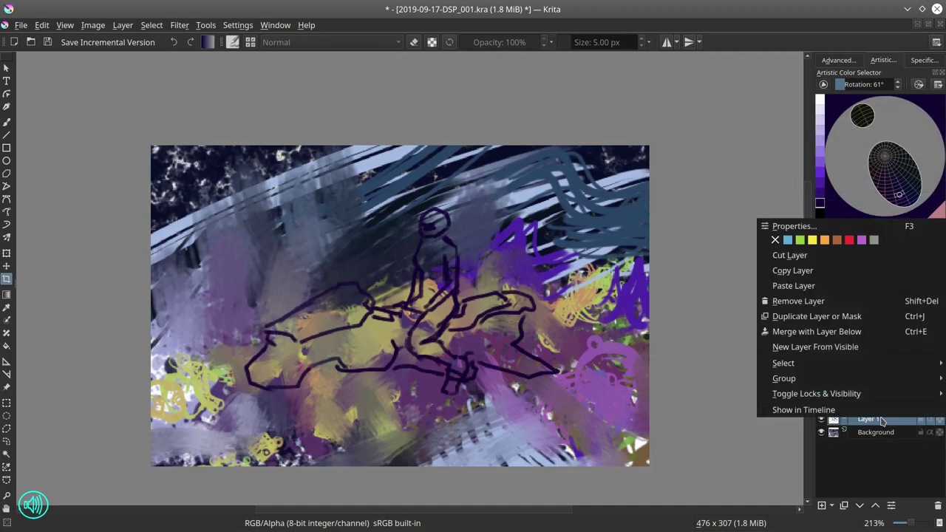
{"action": "left_click", "coordinate": [865, 334]}
Step: Duplicate the merged sketch layer and hide the copy
{"action": "right_click", "coordinate": [872, 408]}
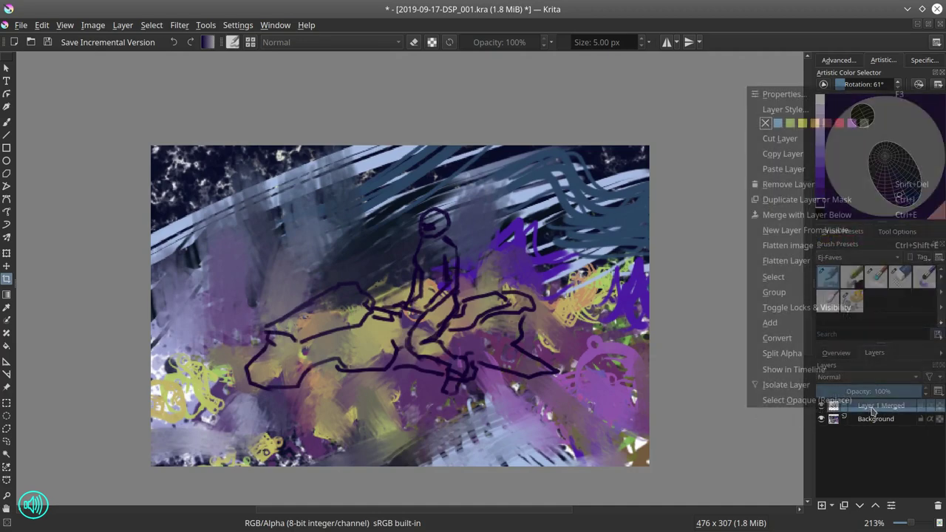
{"action": "left_click", "coordinate": [836, 201]}
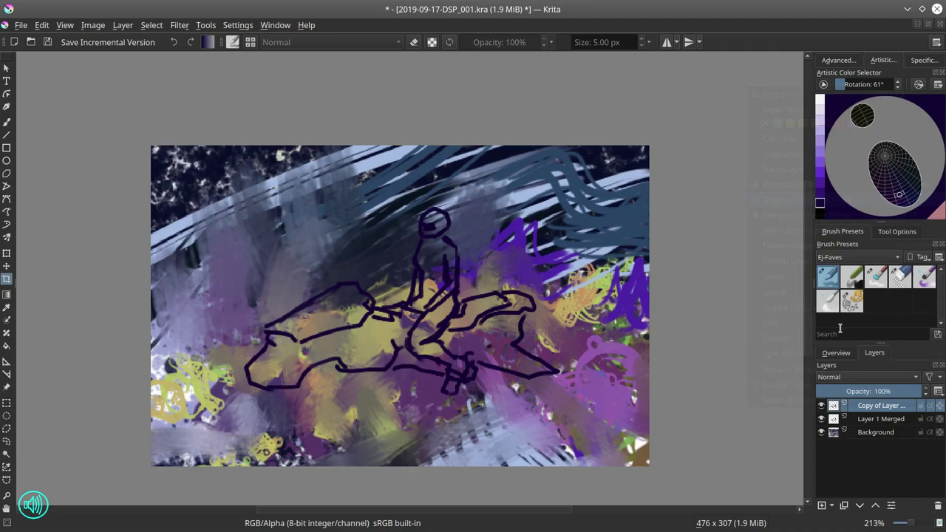
{"action": "left_click", "coordinate": [821, 407]}
Step: Paint dark purple Shapes Mecha Hue marks at 39.76 px along the vehicle's underside on the Background layer
{"action": "left_click", "coordinate": [884, 435]}
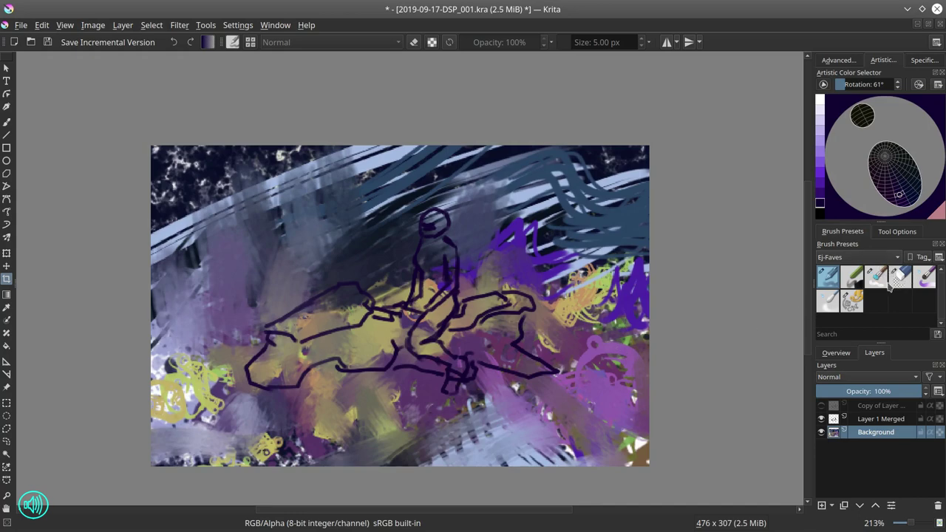
{"action": "left_click", "coordinate": [820, 142]}
{"action": "left_click", "coordinate": [882, 182]}
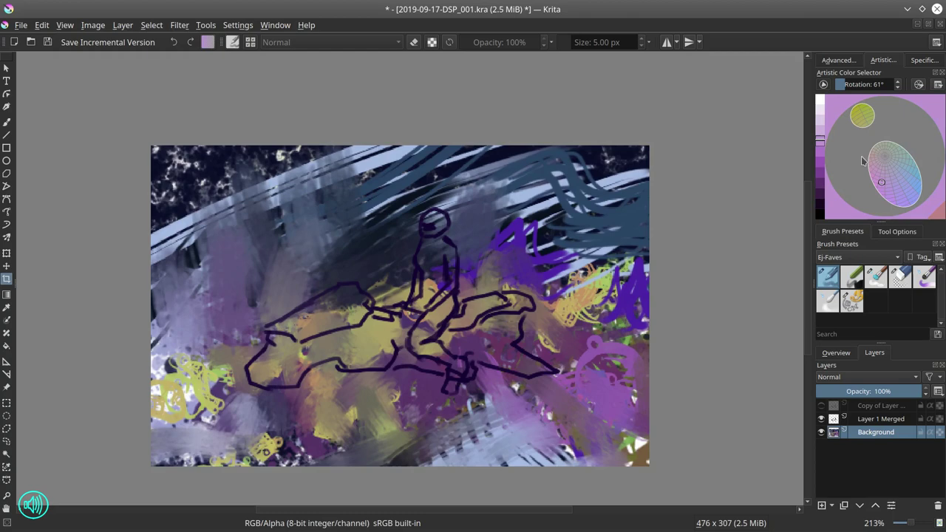
{"action": "left_click", "coordinate": [820, 193]}
{"action": "left_click", "coordinate": [851, 301]}
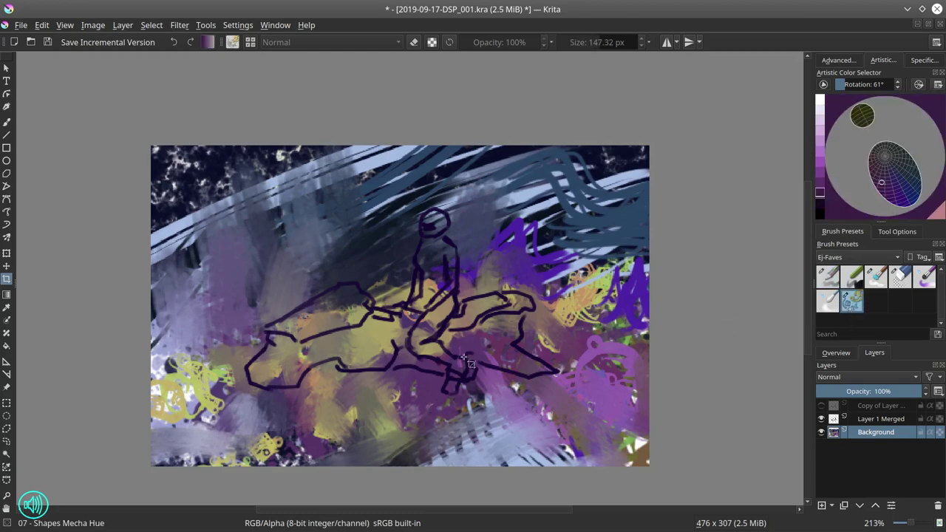
{"action": "left_click", "coordinate": [6, 122]}
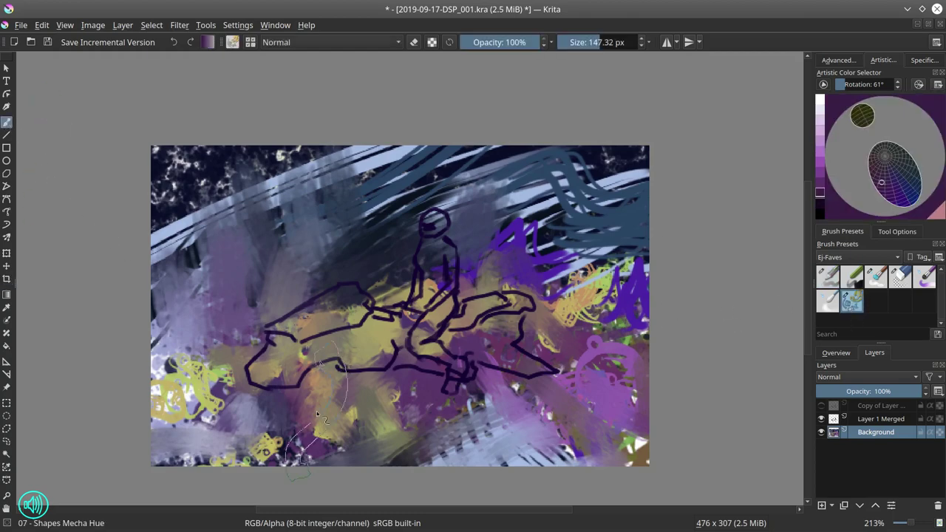
{"action": "mouse_move", "coordinate": [299, 443]}
{"action": "left_mouse_down", "text": "shift"}
{"action": "mouse_move", "coordinate": [278, 398]}
{"action": "mouse_move", "coordinate": [261, 398]}
{"action": "mouse_move", "coordinate": [365, 349]}
{"action": "mouse_move", "coordinate": [379, 368]}
{"action": "mouse_move", "coordinate": [407, 342]}
{"action": "mouse_move", "coordinate": [428, 373]}
{"action": "mouse_move", "coordinate": [389, 363]}
{"action": "mouse_move", "coordinate": [510, 341]}
{"action": "mouse_move", "coordinate": [442, 329]}
{"action": "mouse_move", "coordinate": [462, 268]}
{"action": "left_mouse_up", "text": "shift"}
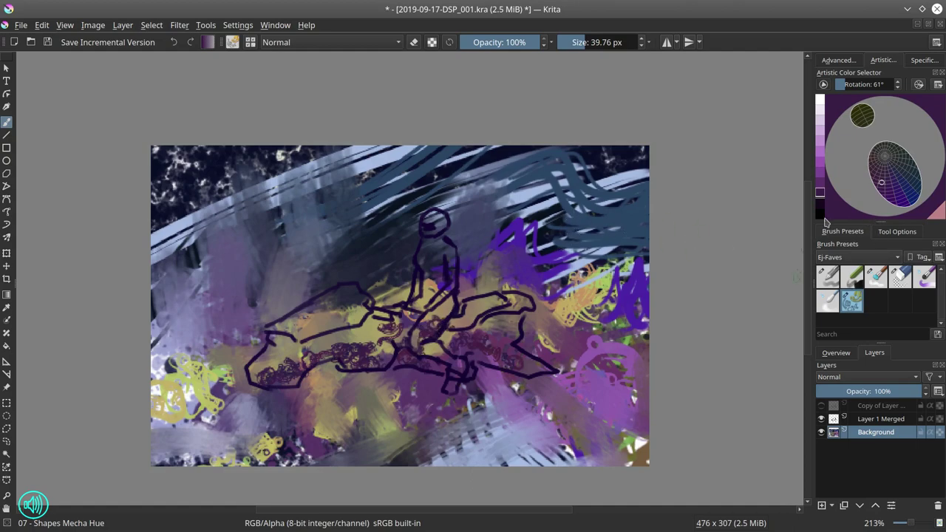
Step: Fill the upper part of the picture with very dark blue Shapes Mecha Hue clusters, using an enlarged brush
{"action": "left_click", "coordinate": [908, 190]}
{"action": "left_click", "coordinate": [824, 207]}
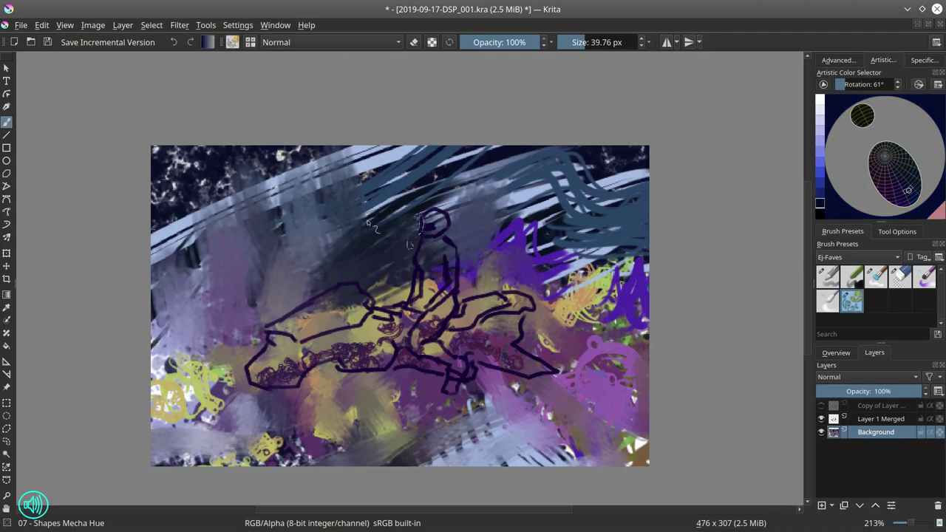
{"action": "left_click_drag", "start_coordinate": [222, 185], "coordinate": [317, 185], "text": "shift"}
{"action": "mouse_move", "coordinate": [217, 186]}
{"action": "left_mouse_down"}
{"action": "mouse_move", "coordinate": [208, 225]}
{"action": "mouse_move", "coordinate": [262, 187]}
{"action": "mouse_move", "coordinate": [368, 166]}
{"action": "mouse_move", "coordinate": [292, 210]}
{"action": "mouse_move", "coordinate": [425, 181]}
{"action": "mouse_move", "coordinate": [337, 232]}
{"action": "mouse_move", "coordinate": [252, 217]}
{"action": "mouse_move", "coordinate": [185, 244]}
{"action": "mouse_move", "coordinate": [435, 215]}
{"action": "mouse_move", "coordinate": [523, 170]}
{"action": "mouse_move", "coordinate": [511, 252]}
{"action": "mouse_move", "coordinate": [494, 197]}
{"action": "mouse_move", "coordinate": [470, 197]}
{"action": "mouse_move", "coordinate": [495, 253]}
{"action": "mouse_move", "coordinate": [564, 239]}
{"action": "mouse_move", "coordinate": [619, 210]}
{"action": "mouse_move", "coordinate": [620, 199]}
{"action": "mouse_move", "coordinate": [660, 271]}
{"action": "mouse_move", "coordinate": [597, 223]}
{"action": "mouse_move", "coordinate": [547, 252]}
{"action": "left_mouse_up"}
Step: Reduce the brush to 43.15 px, sample the background purple and paint texture over the yellow marks at the picture's left side
{"action": "left_click_drag", "start_coordinate": [381, 258], "coordinate": [343, 249], "text": "shift"}
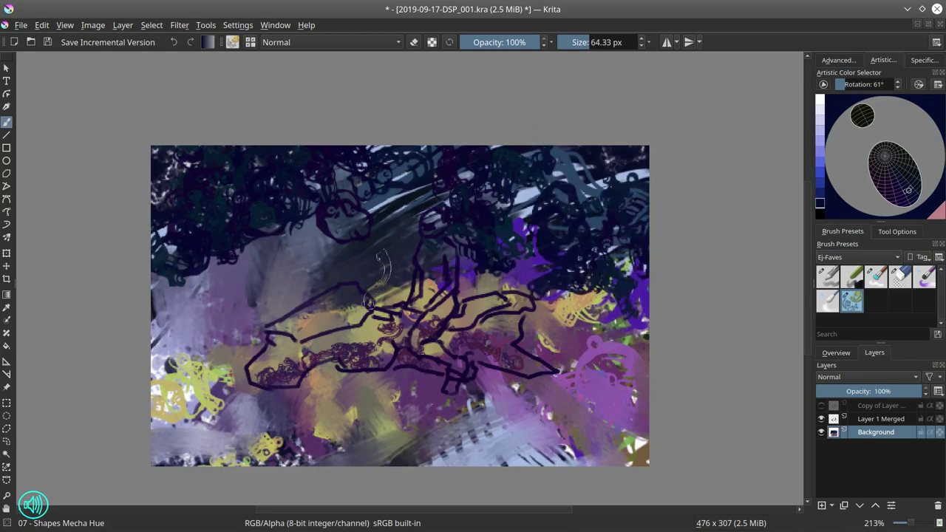
{"action": "left_click", "coordinate": [402, 285], "text": "ctrl"}
{"action": "left_click_drag", "start_coordinate": [392, 288], "coordinate": [377, 281], "text": "shift"}
{"action": "mouse_move", "coordinate": [392, 288]}
{"action": "left_mouse_down"}
{"action": "mouse_move", "coordinate": [400, 284]}
{"action": "mouse_move", "coordinate": [378, 294]}
{"action": "mouse_move", "coordinate": [392, 299]}
{"action": "left_mouse_up"}
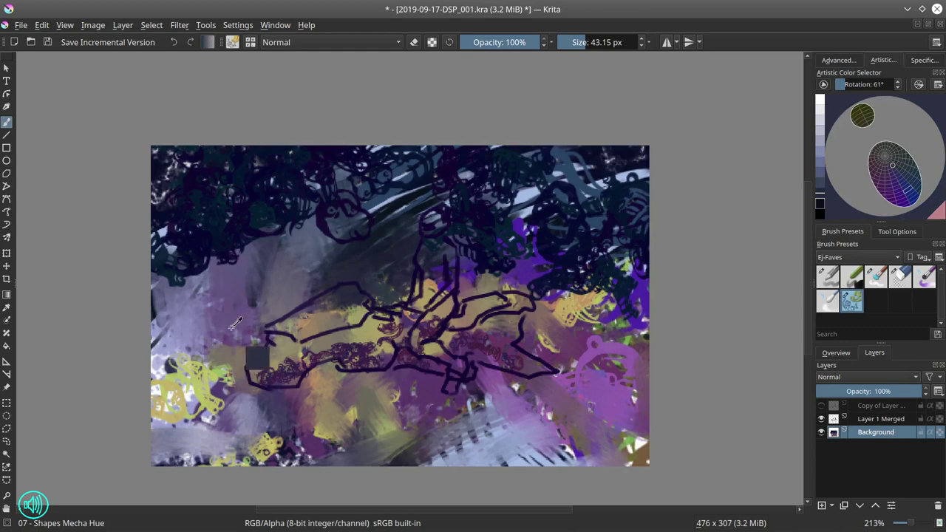
{"action": "left_click", "coordinate": [227, 331], "text": "ctrl"}
{"action": "mouse_move", "coordinate": [210, 353]}
{"action": "left_mouse_down"}
{"action": "mouse_move", "coordinate": [232, 366]}
{"action": "mouse_move", "coordinate": [231, 387]}
{"action": "mouse_move", "coordinate": [182, 394]}
{"action": "mouse_move", "coordinate": [300, 413]}
{"action": "mouse_move", "coordinate": [160, 427]}
{"action": "mouse_move", "coordinate": [351, 411]}
{"action": "left_mouse_up"}
Step: Sample a dark violet from the picture's upper area and paint a ground shadow band below the vehicle, enlarging the brush to 74.99 px
{"action": "left_click", "coordinate": [343, 205], "text": "ctrl"}
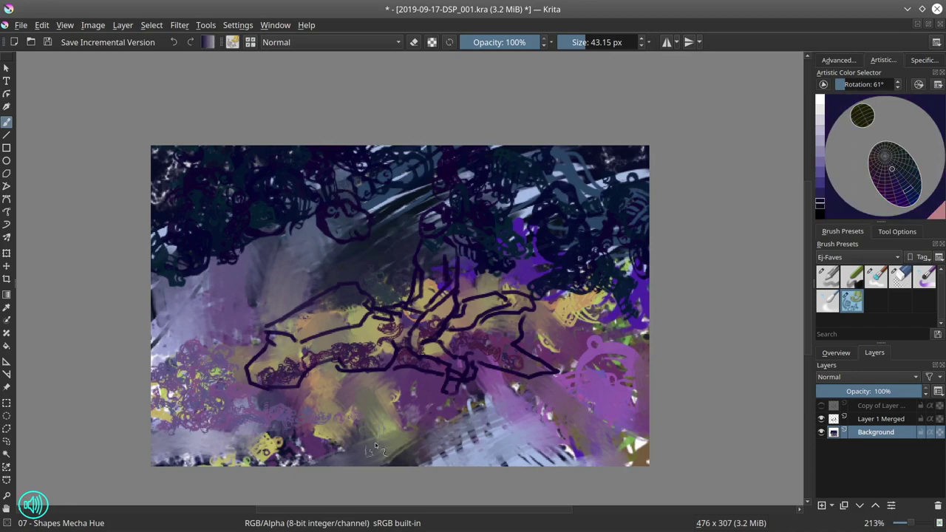
{"action": "left_click_drag", "start_coordinate": [257, 438], "coordinate": [277, 438], "text": "shift"}
{"action": "left_click_drag", "start_coordinate": [334, 451], "coordinate": [304, 451], "text": "shift"}
{"action": "left_click_drag", "start_coordinate": [253, 430], "coordinate": [470, 432]}
{"action": "left_click_drag", "start_coordinate": [301, 427], "coordinate": [346, 427], "text": "shift"}
{"action": "mouse_move", "coordinate": [259, 424]}
{"action": "left_mouse_down"}
{"action": "mouse_move", "coordinate": [510, 426]}
{"action": "mouse_move", "coordinate": [400, 429]}
{"action": "mouse_move", "coordinate": [553, 418]}
{"action": "mouse_move", "coordinate": [480, 425]}
{"action": "mouse_move", "coordinate": [576, 399]}
{"action": "left_mouse_up"}
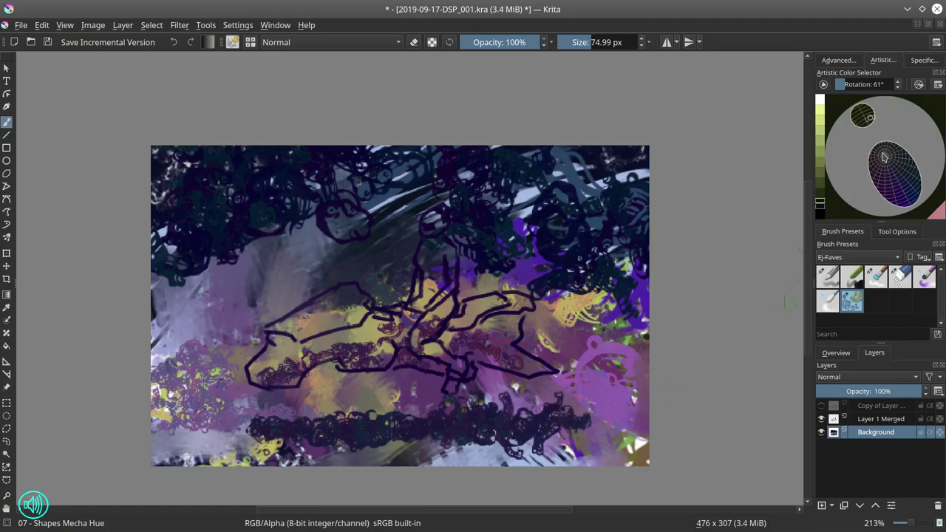
Step: Paint pale yellow-green texture bands above and below the dark ground band with the brush at 57.82 px
{"action": "left_click", "coordinate": [822, 135]}
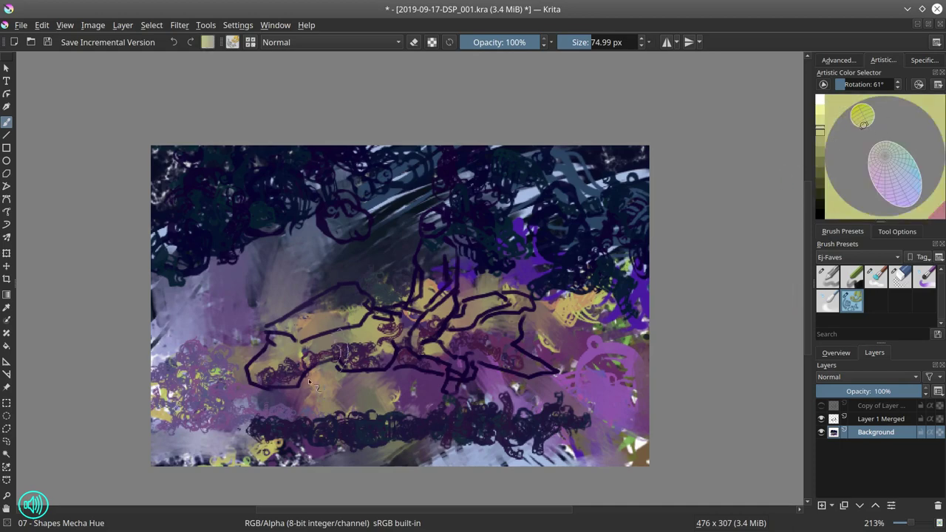
{"action": "left_click_drag", "start_coordinate": [288, 418], "coordinate": [261, 419], "text": "shift"}
{"action": "mouse_move", "coordinate": [170, 414]}
{"action": "left_mouse_down"}
{"action": "mouse_move", "coordinate": [647, 402]}
{"action": "mouse_move", "coordinate": [267, 465]}
{"action": "mouse_move", "coordinate": [565, 416]}
{"action": "left_mouse_up"}
Step: Sample dark slate and greyish lavender from the background and paint bushy texture beside the vehicle's nose
{"action": "left_click", "coordinate": [374, 278], "text": "ctrl"}
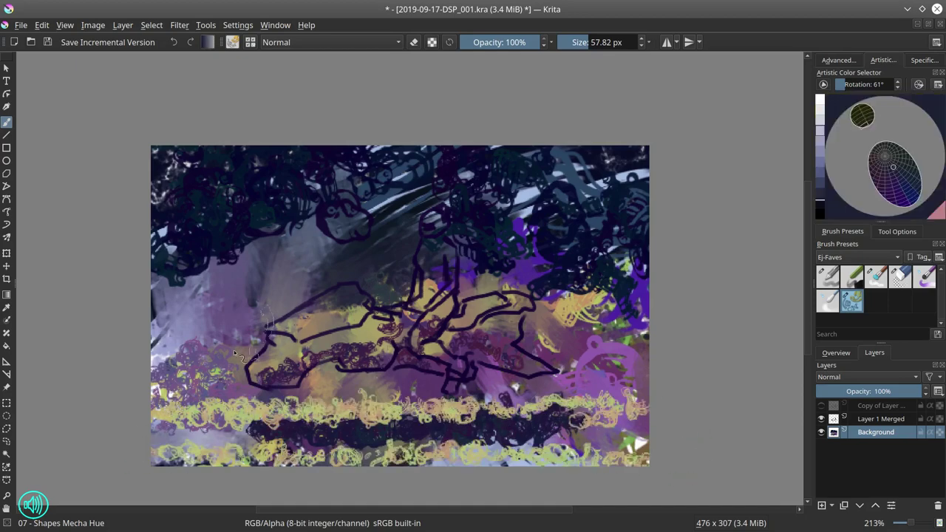
{"action": "mouse_move", "coordinate": [173, 378]}
{"action": "left_mouse_down"}
{"action": "mouse_move", "coordinate": [193, 376]}
{"action": "mouse_move", "coordinate": [226, 346]}
{"action": "mouse_move", "coordinate": [167, 332]}
{"action": "mouse_move", "coordinate": [175, 370]}
{"action": "mouse_move", "coordinate": [215, 378]}
{"action": "mouse_move", "coordinate": [177, 384]}
{"action": "mouse_move", "coordinate": [248, 388]}
{"action": "left_mouse_up"}
{"action": "left_click", "coordinate": [353, 265], "text": "ctrl"}
{"action": "left_click", "coordinate": [164, 319], "text": "ctrl"}
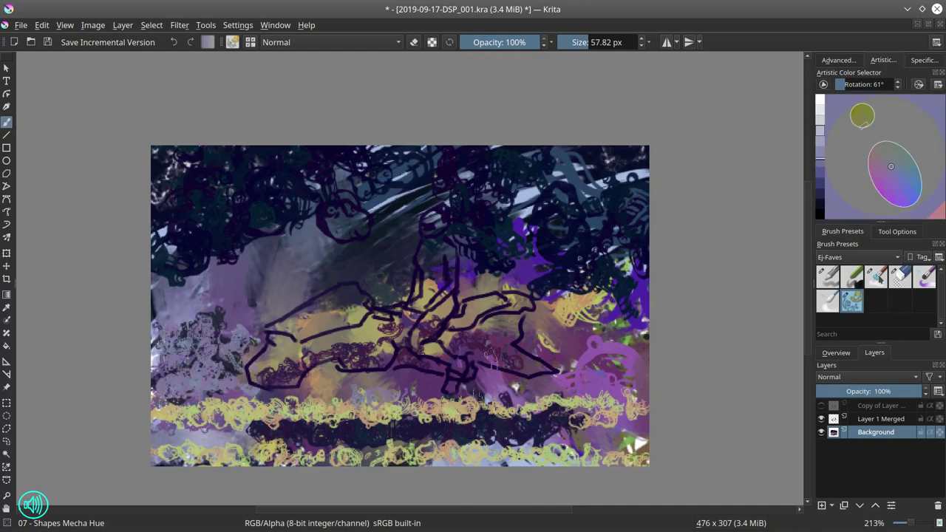
Step: Smooth the ground bands, foliage texture and background around the vehicle with the Blender Textured Soft preset, enlarging the brush to 73.21 px
{"action": "left_click", "coordinate": [878, 278]}
{"action": "left_click_drag", "start_coordinate": [520, 315], "coordinate": [503, 345]}
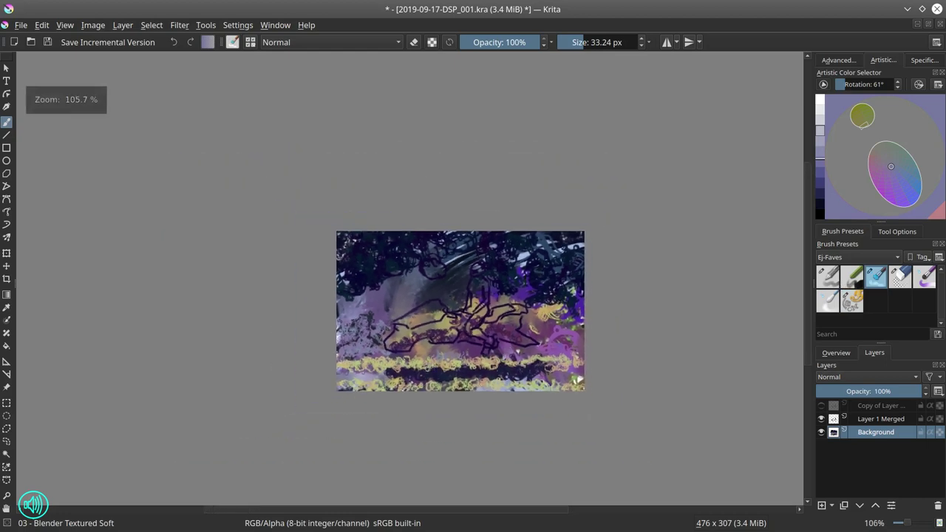
{"action": "mouse_move", "coordinate": [437, 376]}
{"action": "left_mouse_down"}
{"action": "mouse_move", "coordinate": [547, 362]}
{"action": "mouse_move", "coordinate": [458, 369]}
{"action": "mouse_move", "coordinate": [511, 352]}
{"action": "mouse_move", "coordinate": [580, 358]}
{"action": "mouse_move", "coordinate": [375, 372]}
{"action": "mouse_move", "coordinate": [573, 369]}
{"action": "left_mouse_up"}
{"action": "mouse_move", "coordinate": [468, 384]}
{"action": "left_mouse_down"}
{"action": "mouse_move", "coordinate": [432, 392]}
{"action": "mouse_move", "coordinate": [589, 388]}
{"action": "mouse_move", "coordinate": [534, 380]}
{"action": "mouse_move", "coordinate": [606, 375]}
{"action": "mouse_move", "coordinate": [580, 368]}
{"action": "left_mouse_up"}
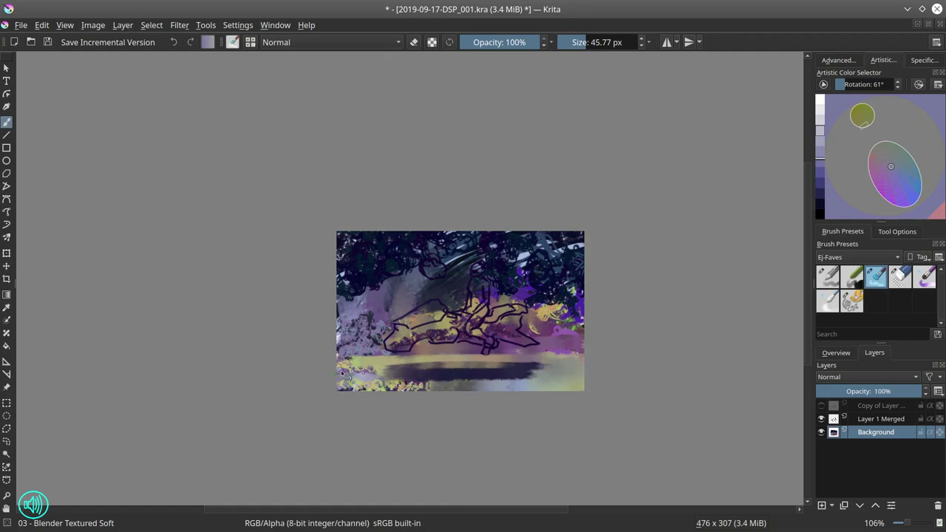
{"action": "mouse_move", "coordinate": [342, 373]}
{"action": "left_mouse_down"}
{"action": "mouse_move", "coordinate": [377, 380]}
{"action": "mouse_move", "coordinate": [335, 383]}
{"action": "mouse_move", "coordinate": [437, 386]}
{"action": "left_mouse_up"}
{"action": "mouse_move", "coordinate": [368, 393]}
{"action": "left_mouse_down"}
{"action": "mouse_move", "coordinate": [311, 374]}
{"action": "mouse_move", "coordinate": [432, 396]}
{"action": "mouse_move", "coordinate": [316, 386]}
{"action": "left_mouse_up"}
{"action": "mouse_move", "coordinate": [377, 344]}
{"action": "left_mouse_down"}
{"action": "mouse_move", "coordinate": [366, 290]}
{"action": "mouse_move", "coordinate": [347, 334]}
{"action": "mouse_move", "coordinate": [332, 297]}
{"action": "mouse_move", "coordinate": [351, 315]}
{"action": "mouse_move", "coordinate": [375, 280]}
{"action": "mouse_move", "coordinate": [387, 261]}
{"action": "left_mouse_up"}
{"action": "mouse_move", "coordinate": [362, 255]}
{"action": "left_mouse_down"}
{"action": "mouse_move", "coordinate": [383, 271]}
{"action": "mouse_move", "coordinate": [349, 323]}
{"action": "mouse_move", "coordinate": [377, 286]}
{"action": "mouse_move", "coordinate": [387, 297]}
{"action": "mouse_move", "coordinate": [359, 321]}
{"action": "mouse_move", "coordinate": [375, 323]}
{"action": "mouse_move", "coordinate": [367, 334]}
{"action": "mouse_move", "coordinate": [421, 255]}
{"action": "mouse_move", "coordinate": [416, 270]}
{"action": "mouse_move", "coordinate": [410, 255]}
{"action": "mouse_move", "coordinate": [439, 248]}
{"action": "mouse_move", "coordinate": [442, 274]}
{"action": "mouse_move", "coordinate": [375, 247]}
{"action": "mouse_move", "coordinate": [442, 250]}
{"action": "mouse_move", "coordinate": [352, 249]}
{"action": "mouse_move", "coordinate": [436, 250]}
{"action": "mouse_move", "coordinate": [483, 281]}
{"action": "mouse_move", "coordinate": [532, 249]}
{"action": "mouse_move", "coordinate": [523, 289]}
{"action": "mouse_move", "coordinate": [496, 247]}
{"action": "mouse_move", "coordinate": [481, 246]}
{"action": "mouse_move", "coordinate": [502, 244]}
{"action": "mouse_move", "coordinate": [501, 275]}
{"action": "mouse_move", "coordinate": [498, 262]}
{"action": "mouse_move", "coordinate": [525, 249]}
{"action": "mouse_move", "coordinate": [538, 269]}
{"action": "mouse_move", "coordinate": [501, 293]}
{"action": "mouse_move", "coordinate": [542, 288]}
{"action": "mouse_move", "coordinate": [553, 318]}
{"action": "mouse_move", "coordinate": [534, 328]}
{"action": "mouse_move", "coordinate": [568, 336]}
{"action": "mouse_move", "coordinate": [562, 329]}
{"action": "mouse_move", "coordinate": [583, 320]}
{"action": "mouse_move", "coordinate": [564, 288]}
{"action": "mouse_move", "coordinate": [547, 297]}
{"action": "mouse_move", "coordinate": [540, 285]}
{"action": "mouse_move", "coordinate": [588, 253]}
{"action": "mouse_move", "coordinate": [562, 241]}
{"action": "mouse_move", "coordinate": [505, 252]}
{"action": "mouse_move", "coordinate": [526, 224]}
{"action": "mouse_move", "coordinate": [435, 247]}
{"action": "mouse_move", "coordinate": [469, 229]}
{"action": "mouse_move", "coordinate": [446, 231]}
{"action": "mouse_move", "coordinate": [469, 250]}
{"action": "mouse_move", "coordinate": [555, 225]}
{"action": "mouse_move", "coordinate": [547, 243]}
{"action": "mouse_move", "coordinate": [581, 239]}
{"action": "mouse_move", "coordinate": [581, 273]}
{"action": "left_mouse_up"}
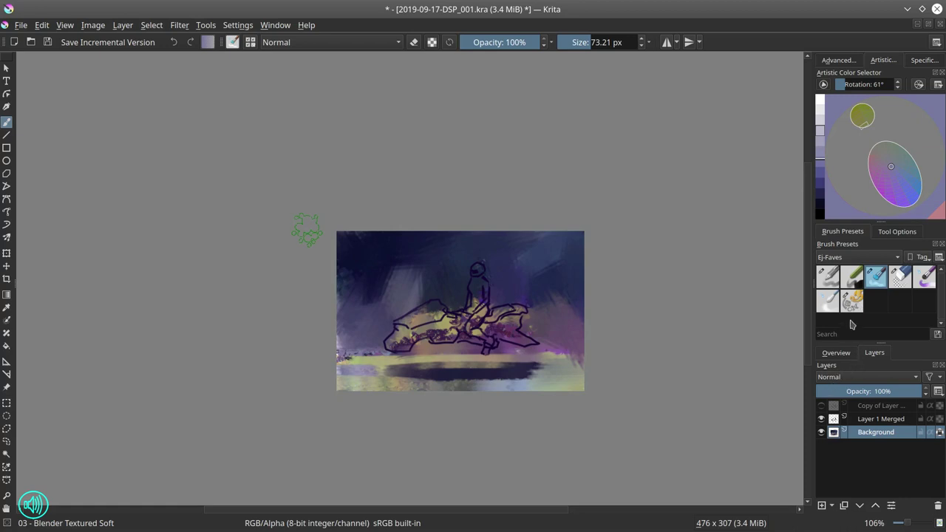
Step: Paint halftone dots across the upper background and beside the vehicle's nose with the Screentone Pressure preset from the Textures tag, using sampled dark blue and violet
{"action": "left_click", "coordinate": [857, 257]}
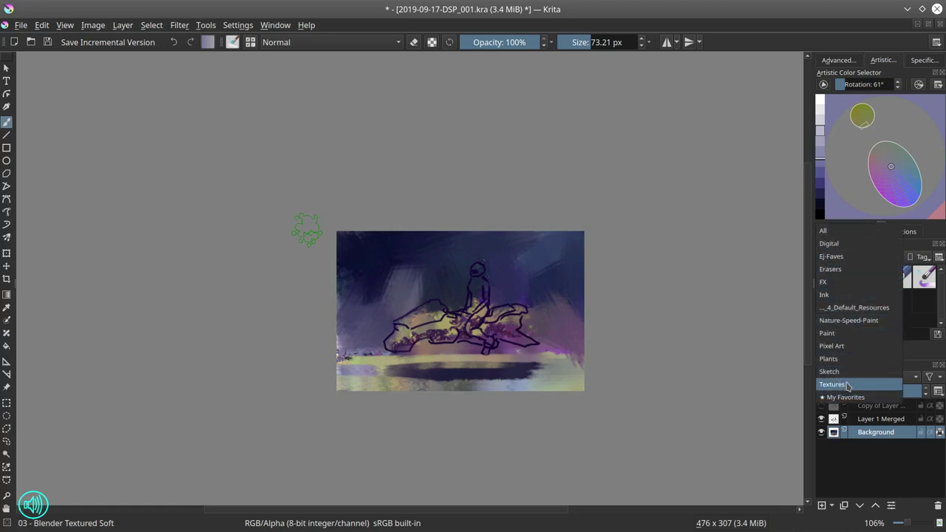
{"action": "left_click", "coordinate": [846, 388]}
{"action": "left_click", "coordinate": [901, 286]}
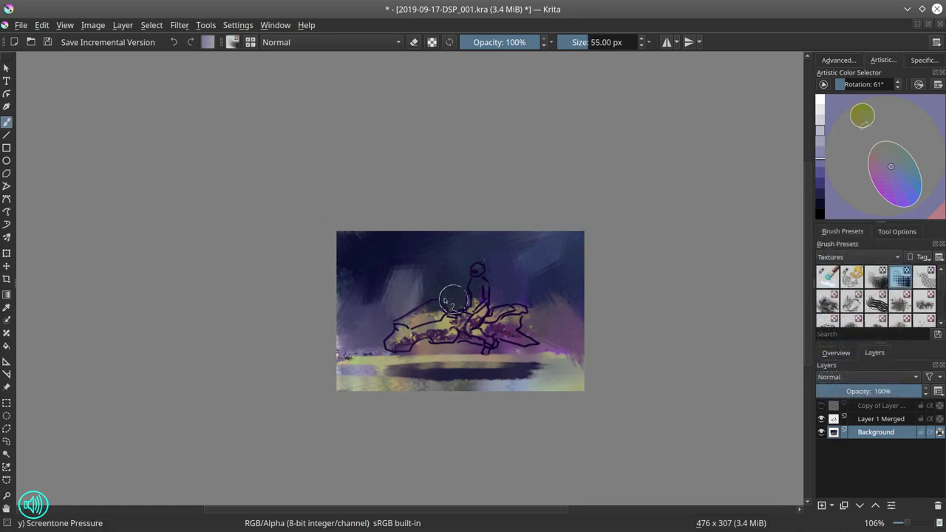
{"action": "mouse_move", "coordinate": [464, 255]}
{"action": "left_mouse_down"}
{"action": "mouse_move", "coordinate": [508, 235]}
{"action": "mouse_move", "coordinate": [468, 248]}
{"action": "mouse_move", "coordinate": [565, 224]}
{"action": "mouse_move", "coordinate": [530, 245]}
{"action": "mouse_move", "coordinate": [549, 244]}
{"action": "mouse_move", "coordinate": [543, 254]}
{"action": "mouse_move", "coordinate": [616, 244]}
{"action": "left_mouse_up"}
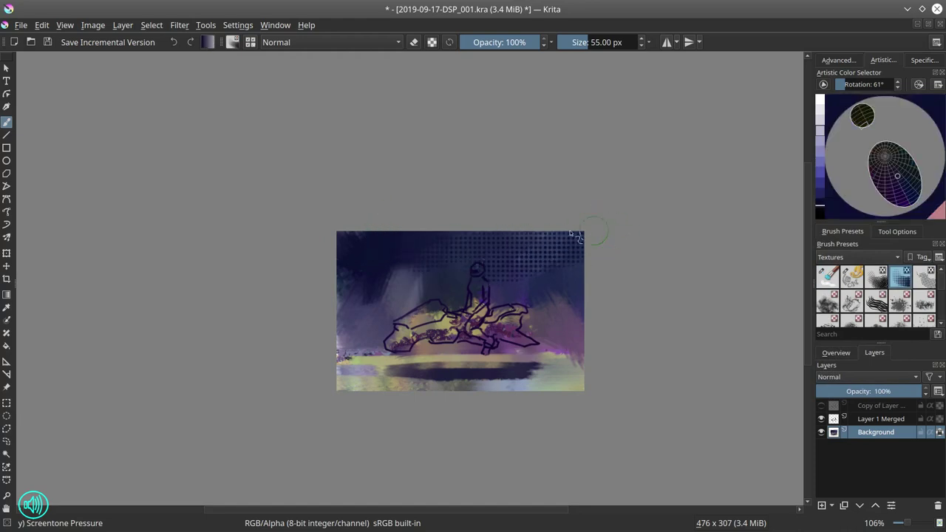
{"action": "mouse_move", "coordinate": [373, 246]}
{"action": "left_mouse_down"}
{"action": "mouse_move", "coordinate": [420, 219]}
{"action": "mouse_move", "coordinate": [474, 268]}
{"action": "mouse_move", "coordinate": [421, 264]}
{"action": "left_mouse_up"}
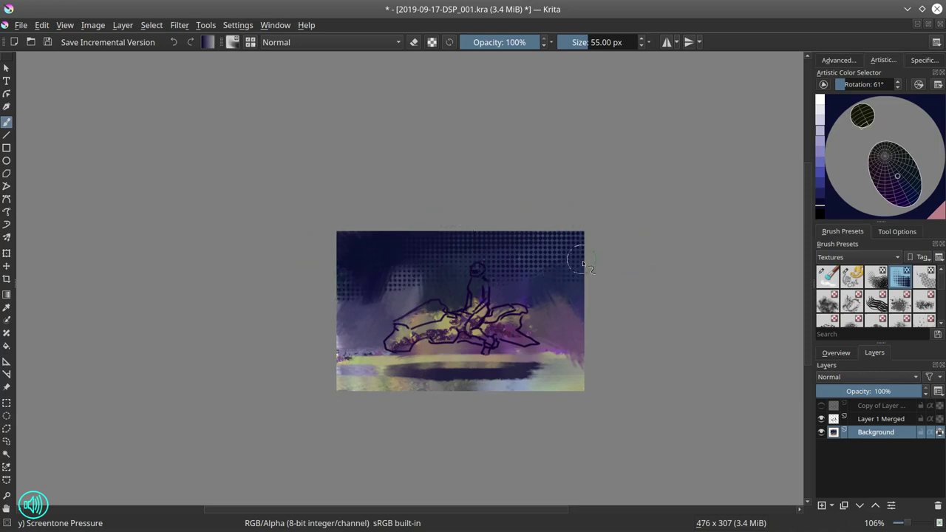
{"action": "left_click", "coordinate": [351, 326], "text": "ctrl"}
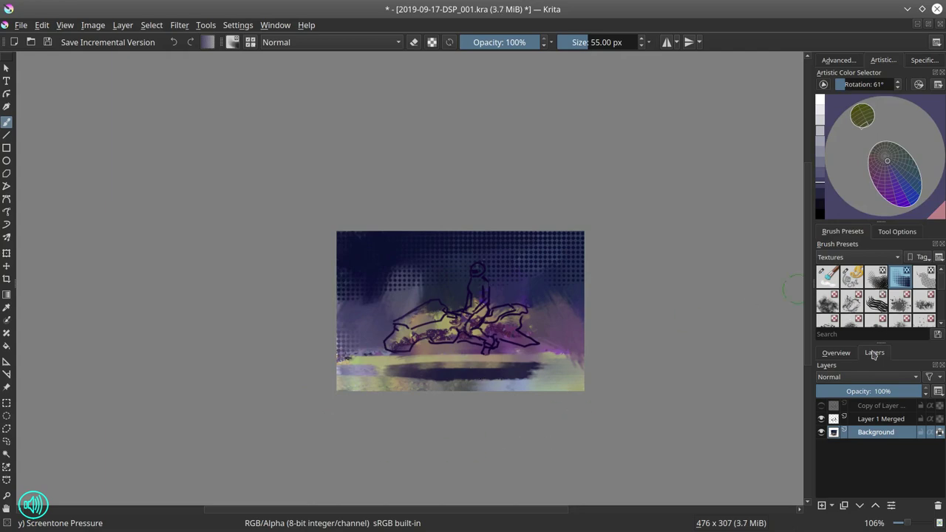
Step: Paint Screentone Moire strokes at 26.40 px, covering the ground in sampled pale yellow-green and the background behind the tail in sampled violet
{"action": "left_click", "coordinate": [878, 310]}
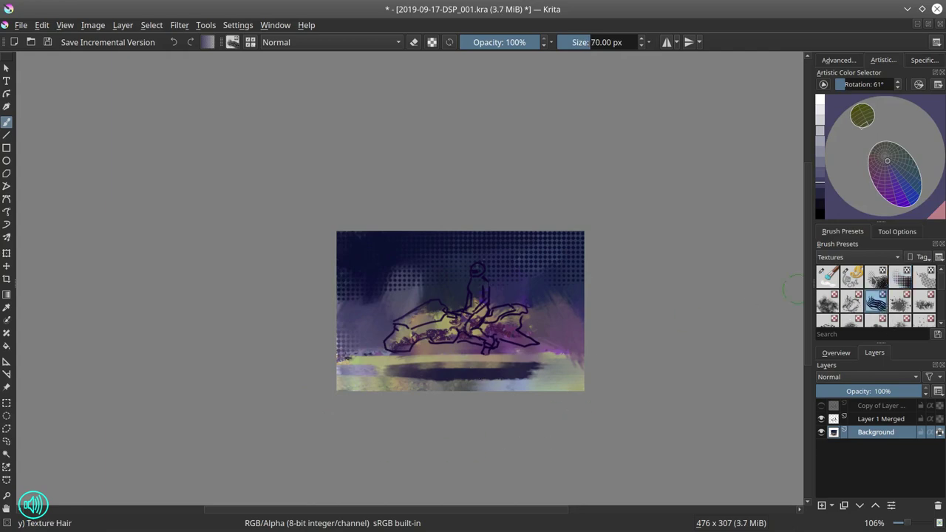
{"action": "left_click", "coordinate": [877, 279]}
{"action": "left_click", "coordinate": [366, 362], "text": "ctrl"}
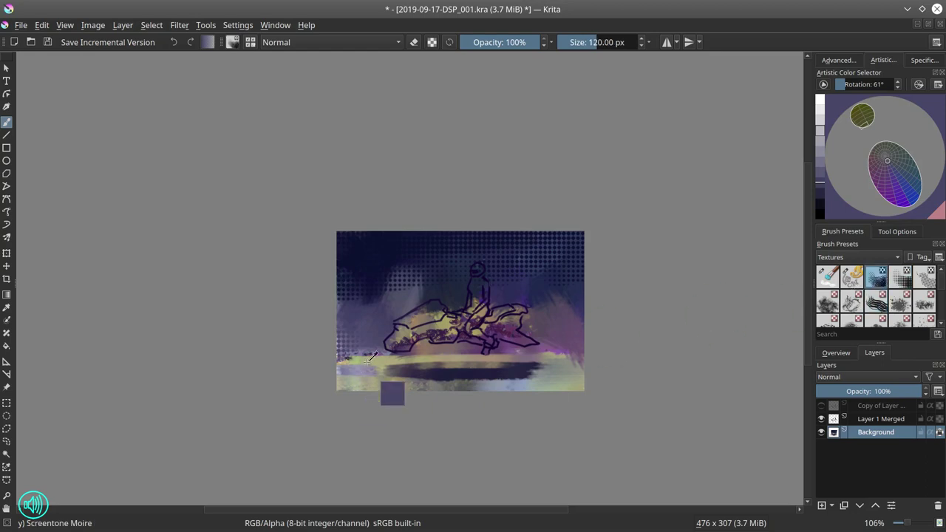
{"action": "left_click_drag", "start_coordinate": [382, 374], "coordinate": [309, 374], "text": "shift"}
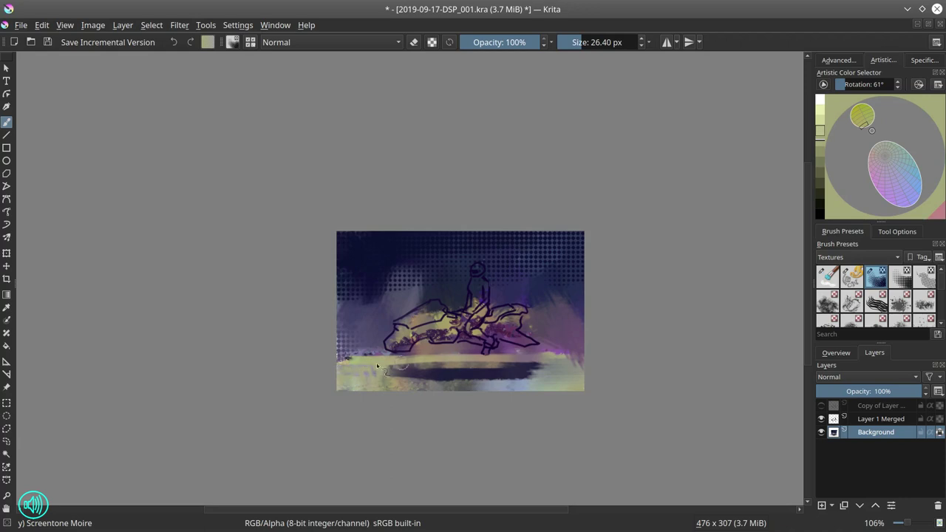
{"action": "mouse_move", "coordinate": [377, 366]}
{"action": "left_mouse_down"}
{"action": "mouse_move", "coordinate": [603, 362]}
{"action": "mouse_move", "coordinate": [514, 368]}
{"action": "mouse_move", "coordinate": [563, 377]}
{"action": "left_mouse_up"}
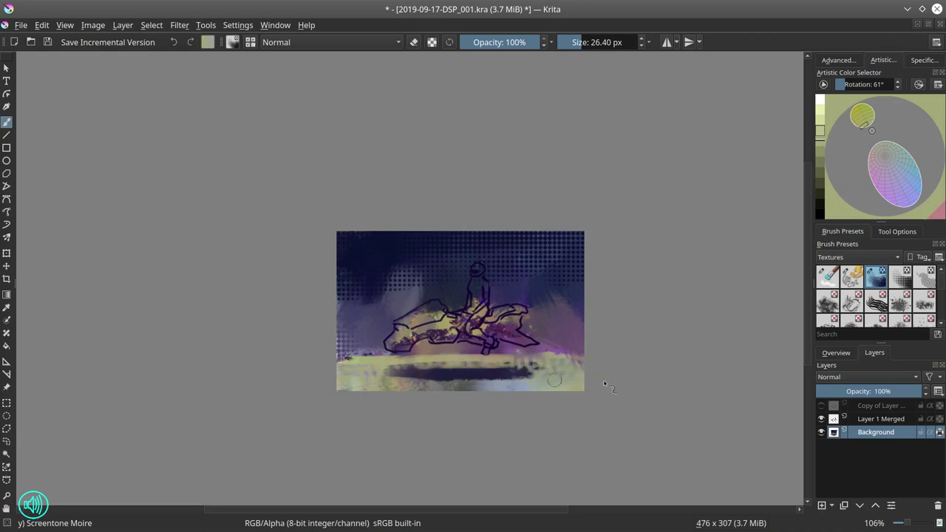
{"action": "left_click", "coordinate": [434, 354], "text": "ctrl"}
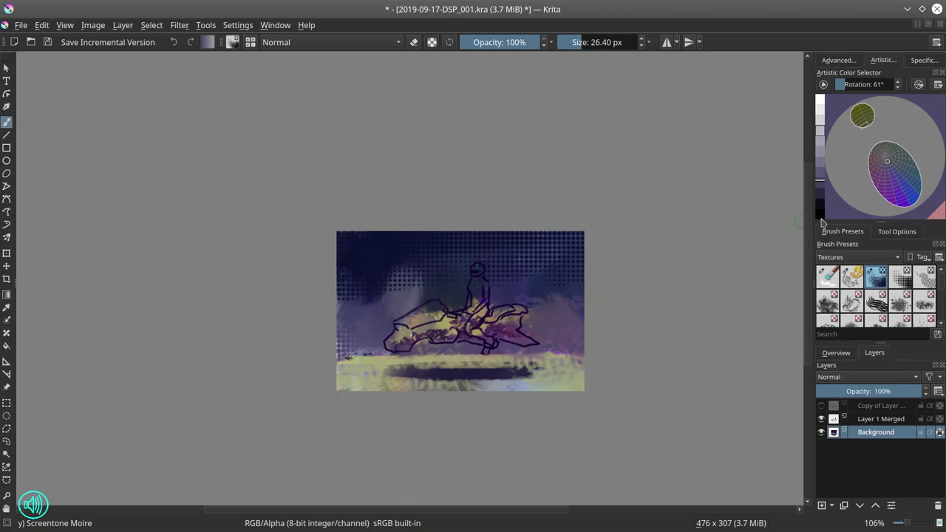
{"action": "left_click_drag", "start_coordinate": [488, 355], "coordinate": [558, 281]}
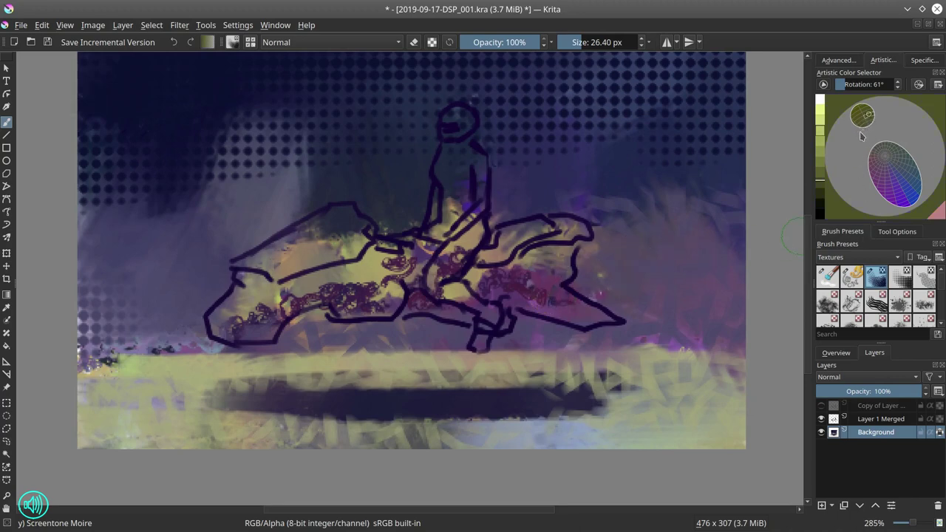
Step: Paint bright highlights in a lighter olive green on the front cowling, rider's helmet and shoulder, and tail using the Color Dodge blending mode
{"action": "left_click", "coordinate": [820, 155]}
{"action": "left_click", "coordinate": [397, 42]}
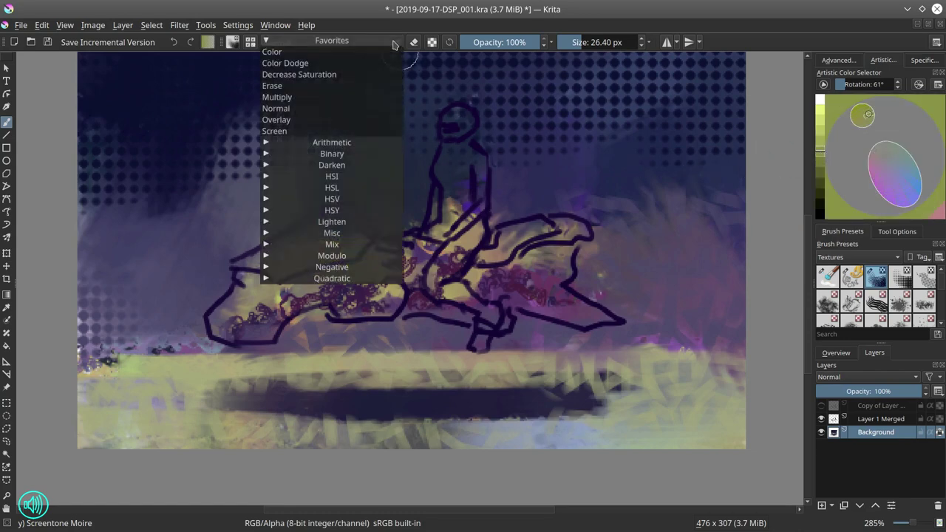
{"action": "left_click", "coordinate": [357, 65]}
{"action": "left_click_drag", "start_coordinate": [253, 269], "coordinate": [416, 185]}
{"action": "mouse_move", "coordinate": [450, 122]}
{"action": "left_mouse_down"}
{"action": "mouse_move", "coordinate": [473, 153]}
{"action": "mouse_move", "coordinate": [455, 150]}
{"action": "mouse_move", "coordinate": [485, 167]}
{"action": "left_mouse_up"}
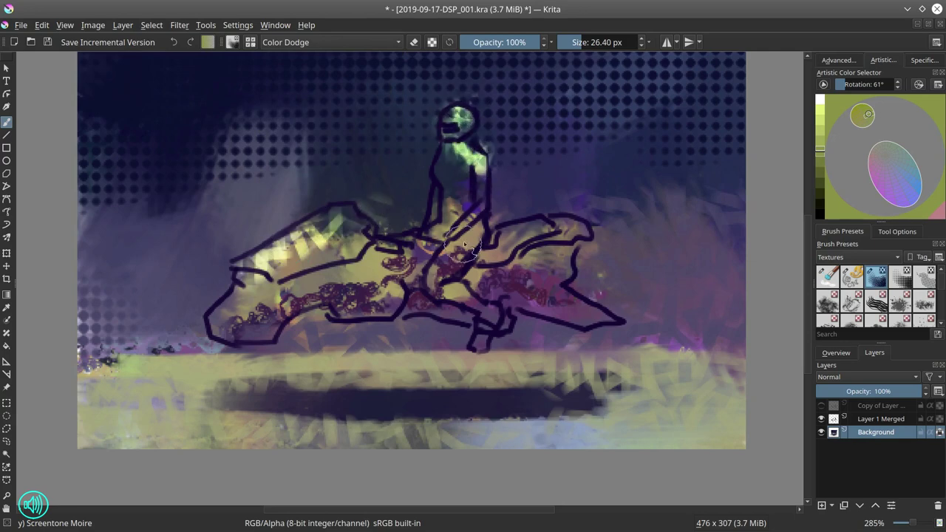
{"action": "left_click_drag", "start_coordinate": [501, 239], "coordinate": [556, 225]}
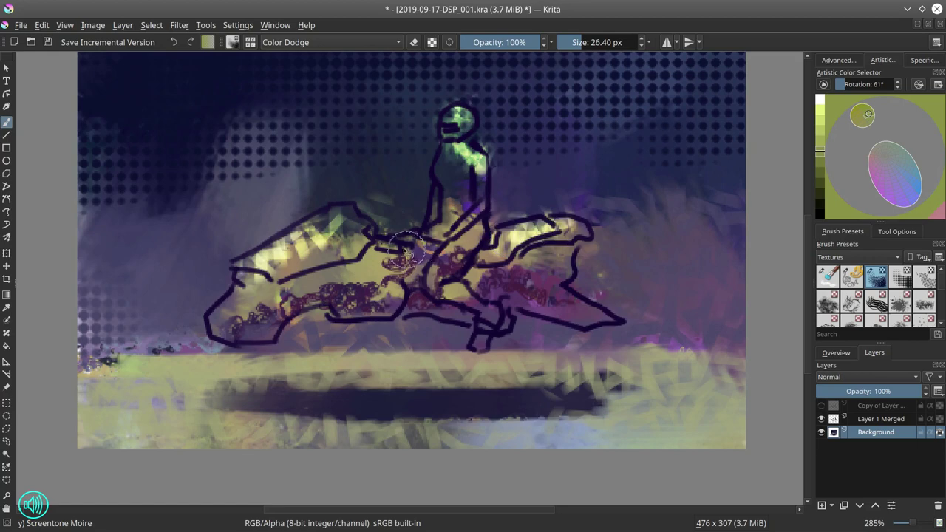
{"action": "left_click_drag", "start_coordinate": [342, 219], "coordinate": [290, 244]}
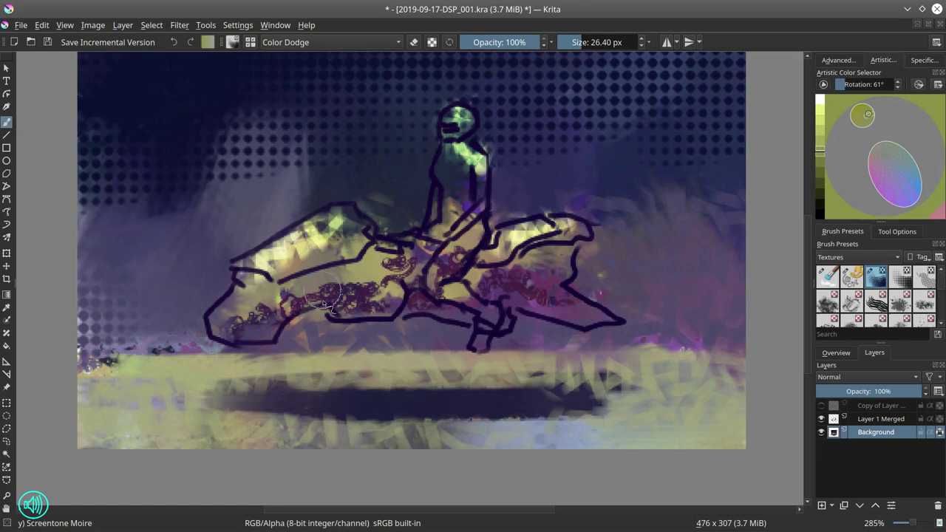
Step: Shade the hoverbike's lower body from nose to tail with light purple in the Multiply blending mode
{"action": "left_click", "coordinate": [399, 42]}
{"action": "left_click", "coordinate": [332, 97]}
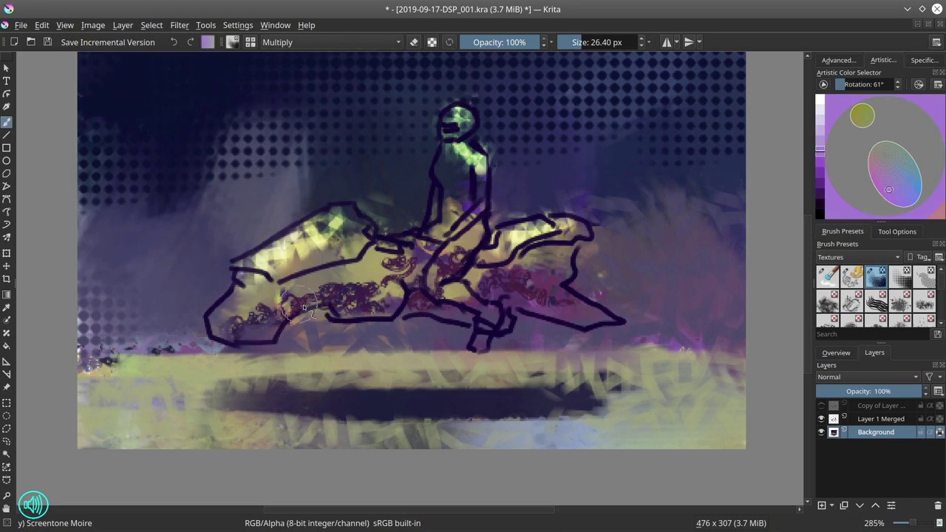
{"action": "mouse_move", "coordinate": [218, 324]}
{"action": "left_mouse_down"}
{"action": "mouse_move", "coordinate": [297, 324]}
{"action": "mouse_move", "coordinate": [311, 309]}
{"action": "mouse_move", "coordinate": [213, 322]}
{"action": "mouse_move", "coordinate": [394, 289]}
{"action": "mouse_move", "coordinate": [392, 303]}
{"action": "mouse_move", "coordinate": [452, 280]}
{"action": "mouse_move", "coordinate": [448, 291]}
{"action": "mouse_move", "coordinate": [405, 303]}
{"action": "mouse_move", "coordinate": [488, 315]}
{"action": "mouse_move", "coordinate": [493, 282]}
{"action": "mouse_move", "coordinate": [544, 306]}
{"action": "mouse_move", "coordinate": [475, 284]}
{"action": "mouse_move", "coordinate": [574, 321]}
{"action": "mouse_move", "coordinate": [556, 307]}
{"action": "mouse_move", "coordinate": [597, 299]}
{"action": "left_mouse_up"}
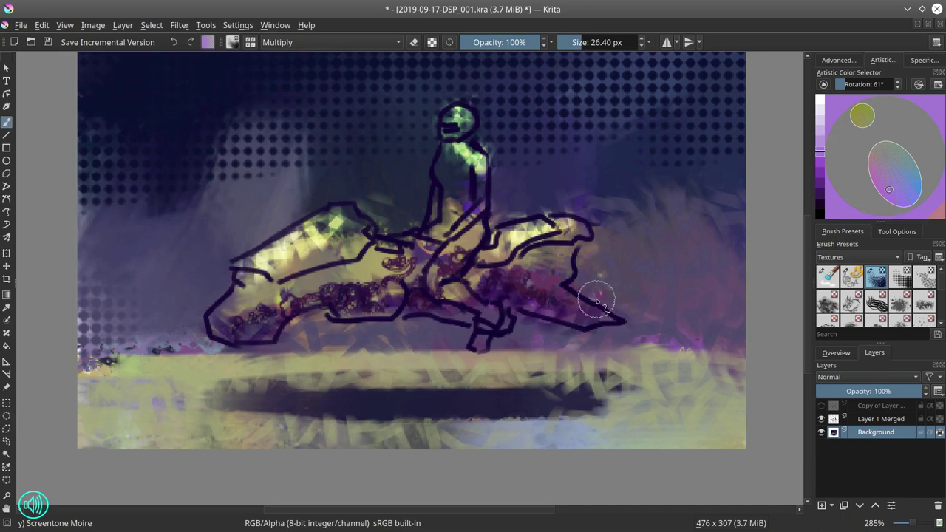
Step: Merge the Layer 1 Merged line art with the layer below and display the picture overview
{"action": "right_click", "coordinate": [881, 419]}
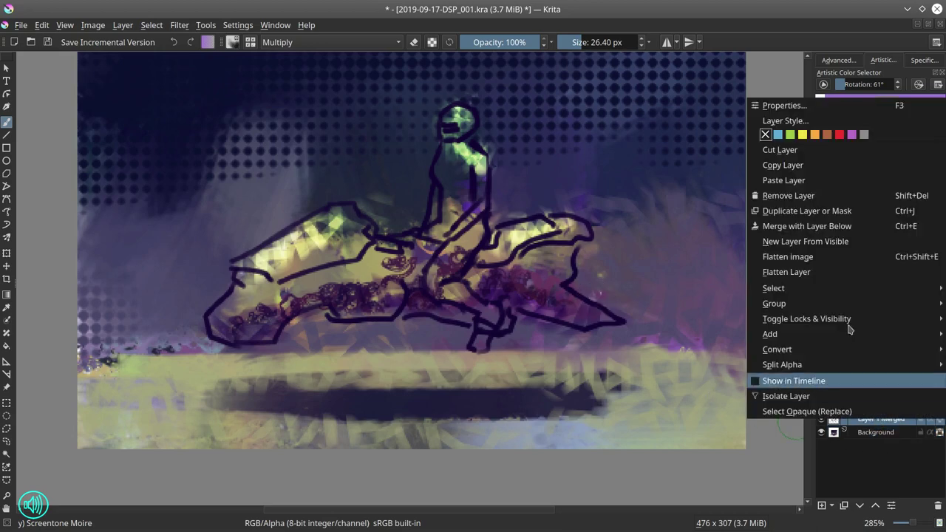
{"action": "left_click", "coordinate": [821, 226]}
{"action": "left_click", "coordinate": [837, 353]}
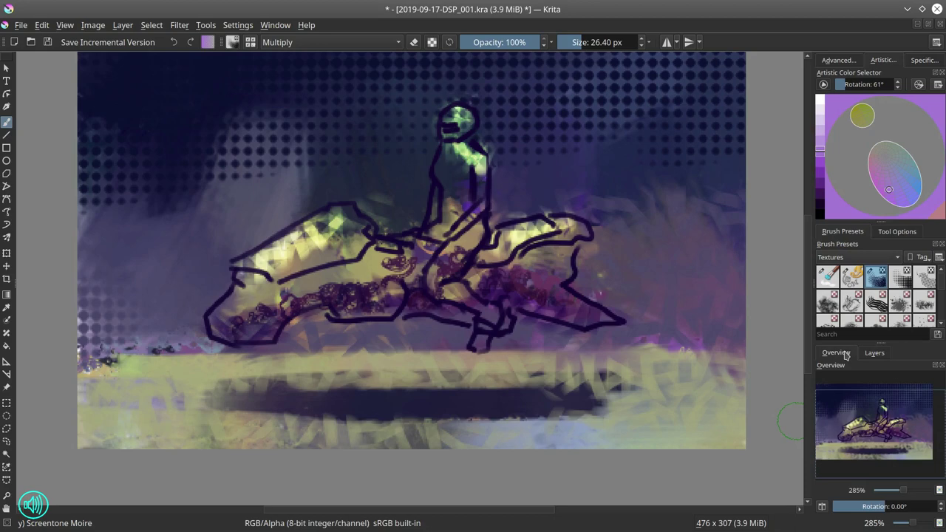
Step: Choose Blender Textured Soft from the Ej-Faves tag, reduce it to 11.38 px and blend the lines into the front cowling
{"action": "left_click", "coordinate": [882, 235]}
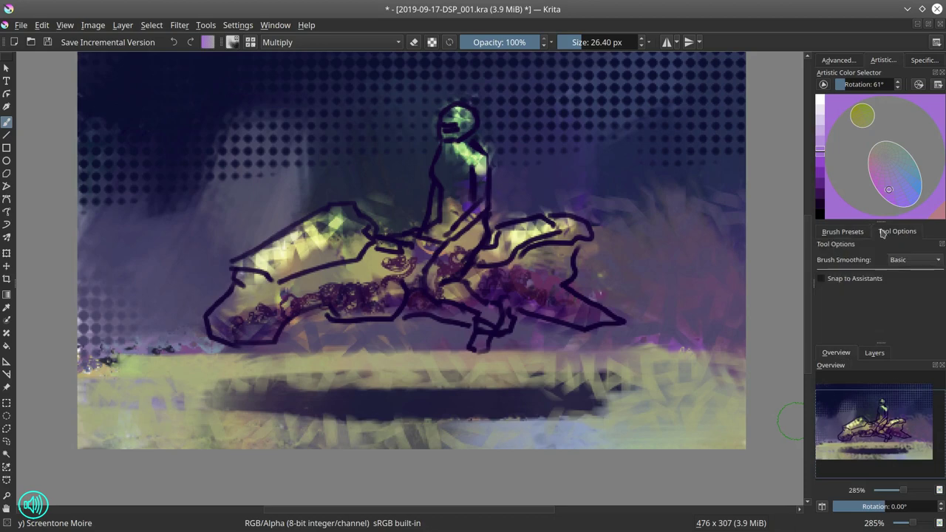
{"action": "left_click", "coordinate": [850, 233]}
{"action": "left_click", "coordinate": [862, 258]}
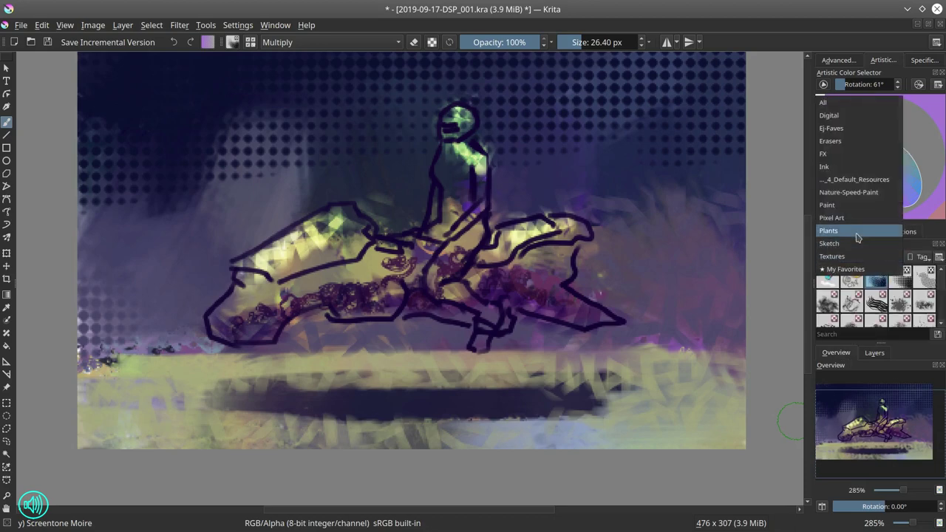
{"action": "left_click", "coordinate": [859, 136]}
{"action": "left_click", "coordinate": [876, 276]}
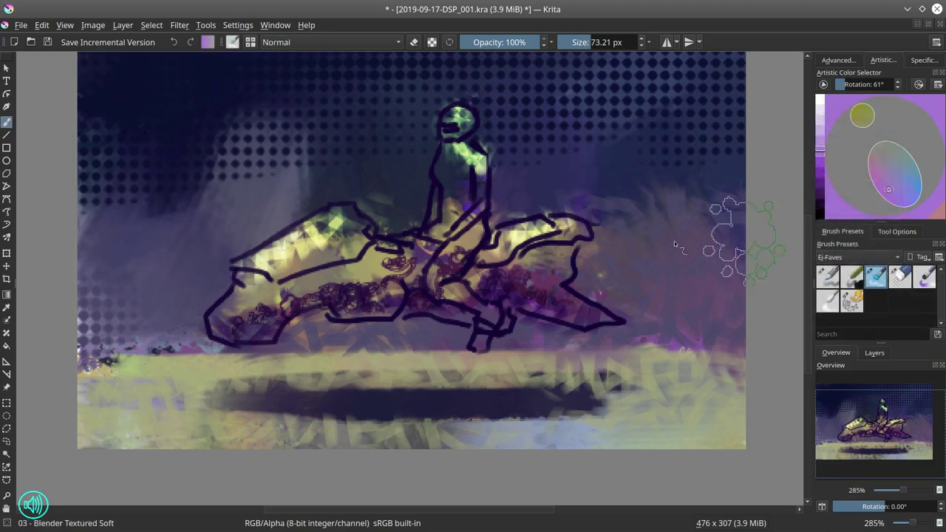
{"action": "mouse_move", "coordinate": [271, 241]}
{"action": "left_mouse_down", "text": "shift"}
{"action": "mouse_move", "coordinate": [257, 241]}
{"action": "mouse_move", "coordinate": [286, 248]}
{"action": "mouse_move", "coordinate": [325, 213]}
{"action": "mouse_move", "coordinate": [353, 208]}
{"action": "mouse_move", "coordinate": [319, 226]}
{"action": "mouse_move", "coordinate": [360, 214]}
{"action": "mouse_move", "coordinate": [353, 232]}
{"action": "mouse_move", "coordinate": [330, 231]}
{"action": "left_mouse_up", "text": "shift"}
{"action": "mouse_move", "coordinate": [238, 263]}
{"action": "left_mouse_down"}
{"action": "mouse_move", "coordinate": [294, 270]}
{"action": "mouse_move", "coordinate": [275, 276]}
{"action": "mouse_move", "coordinate": [292, 275]}
{"action": "mouse_move", "coordinate": [279, 282]}
{"action": "mouse_move", "coordinate": [353, 251]}
{"action": "left_mouse_up"}
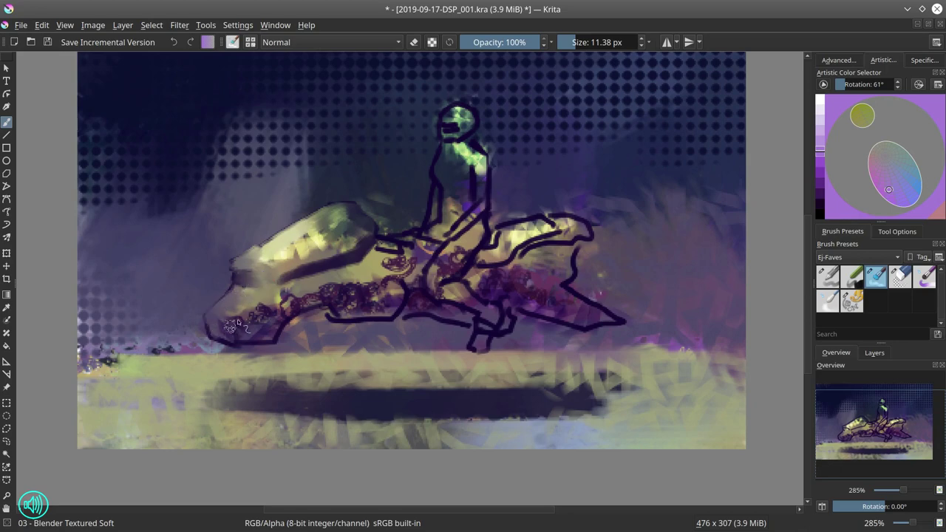
Step: Blend the outlines and scribbled texture of the nose and lower front body, enlarging the brush to 17.72 px
{"action": "mouse_move", "coordinate": [220, 333]}
{"action": "left_mouse_down"}
{"action": "mouse_move", "coordinate": [267, 336]}
{"action": "mouse_move", "coordinate": [255, 316]}
{"action": "mouse_move", "coordinate": [272, 328]}
{"action": "mouse_move", "coordinate": [268, 337]}
{"action": "mouse_move", "coordinate": [297, 309]}
{"action": "mouse_move", "coordinate": [334, 305]}
{"action": "mouse_move", "coordinate": [336, 317]}
{"action": "mouse_move", "coordinate": [311, 323]}
{"action": "left_mouse_up"}
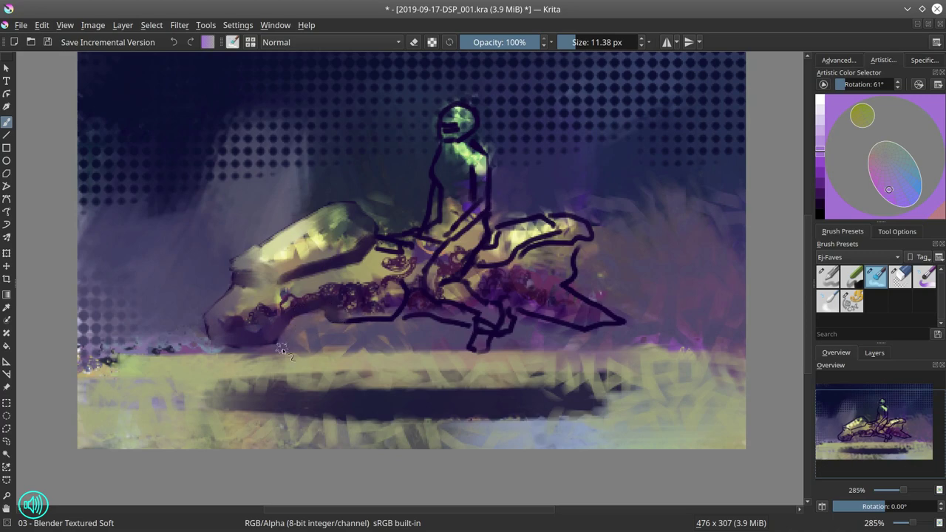
{"action": "mouse_move", "coordinate": [351, 298]}
{"action": "left_mouse_down"}
{"action": "mouse_move", "coordinate": [390, 290]}
{"action": "mouse_move", "coordinate": [397, 304]}
{"action": "mouse_move", "coordinate": [385, 227]}
{"action": "mouse_move", "coordinate": [397, 243]}
{"action": "mouse_move", "coordinate": [389, 314]}
{"action": "mouse_move", "coordinate": [357, 316]}
{"action": "mouse_move", "coordinate": [392, 297]}
{"action": "left_mouse_up"}
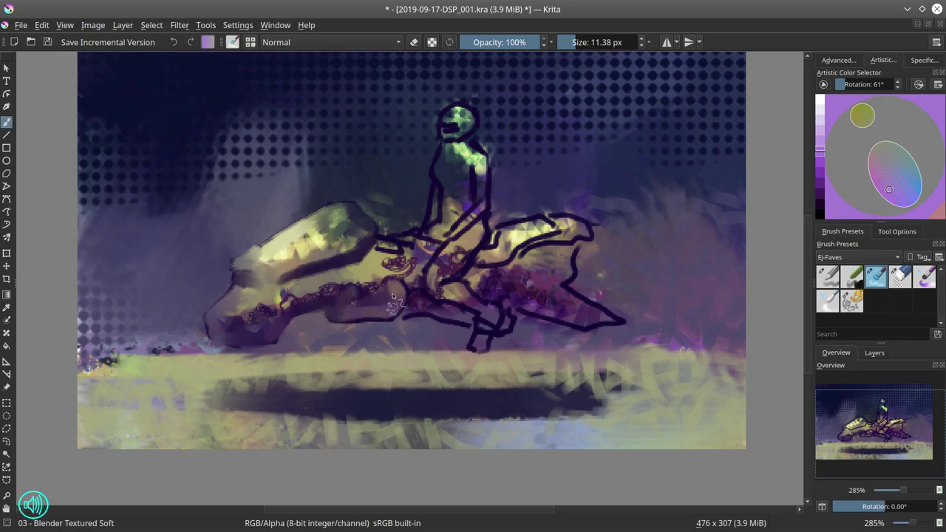
{"action": "mouse_move", "coordinate": [333, 284]}
{"action": "left_mouse_down"}
{"action": "mouse_move", "coordinate": [285, 298]}
{"action": "mouse_move", "coordinate": [341, 282]}
{"action": "mouse_move", "coordinate": [347, 271]}
{"action": "mouse_move", "coordinate": [359, 279]}
{"action": "mouse_move", "coordinate": [371, 263]}
{"action": "mouse_move", "coordinate": [413, 269]}
{"action": "mouse_move", "coordinate": [347, 282]}
{"action": "mouse_move", "coordinate": [374, 263]}
{"action": "mouse_move", "coordinate": [414, 284]}
{"action": "mouse_move", "coordinate": [388, 287]}
{"action": "left_mouse_up"}
{"action": "mouse_move", "coordinate": [339, 296]}
{"action": "left_mouse_down"}
{"action": "mouse_move", "coordinate": [368, 284]}
{"action": "mouse_move", "coordinate": [368, 275]}
{"action": "mouse_move", "coordinate": [335, 276]}
{"action": "mouse_move", "coordinate": [256, 309]}
{"action": "left_mouse_up"}
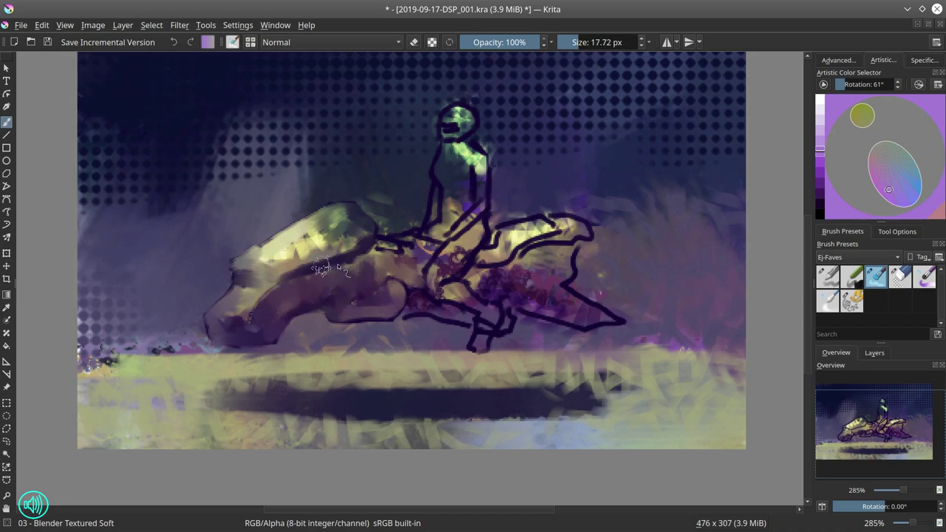
Step: Blend the bike's middle body, underside and the rider's thigh, varying the brush from 10.03 to 17.12 px
{"action": "mouse_move", "coordinate": [361, 272]}
{"action": "left_mouse_down"}
{"action": "mouse_move", "coordinate": [397, 267]}
{"action": "mouse_move", "coordinate": [371, 262]}
{"action": "mouse_move", "coordinate": [396, 265]}
{"action": "mouse_move", "coordinate": [400, 257]}
{"action": "mouse_move", "coordinate": [405, 268]}
{"action": "mouse_move", "coordinate": [380, 245]}
{"action": "mouse_move", "coordinate": [412, 250]}
{"action": "mouse_move", "coordinate": [389, 247]}
{"action": "mouse_move", "coordinate": [415, 244]}
{"action": "left_mouse_up"}
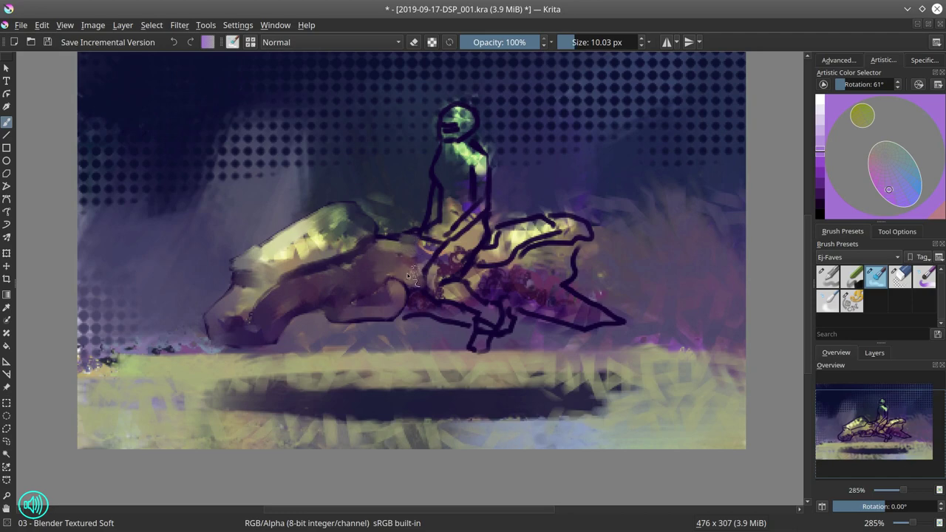
{"action": "mouse_move", "coordinate": [411, 303]}
{"action": "left_mouse_down", "text": "shift"}
{"action": "mouse_move", "coordinate": [445, 310]}
{"action": "mouse_move", "coordinate": [409, 313]}
{"action": "mouse_move", "coordinate": [472, 320]}
{"action": "left_mouse_up", "text": "shift"}
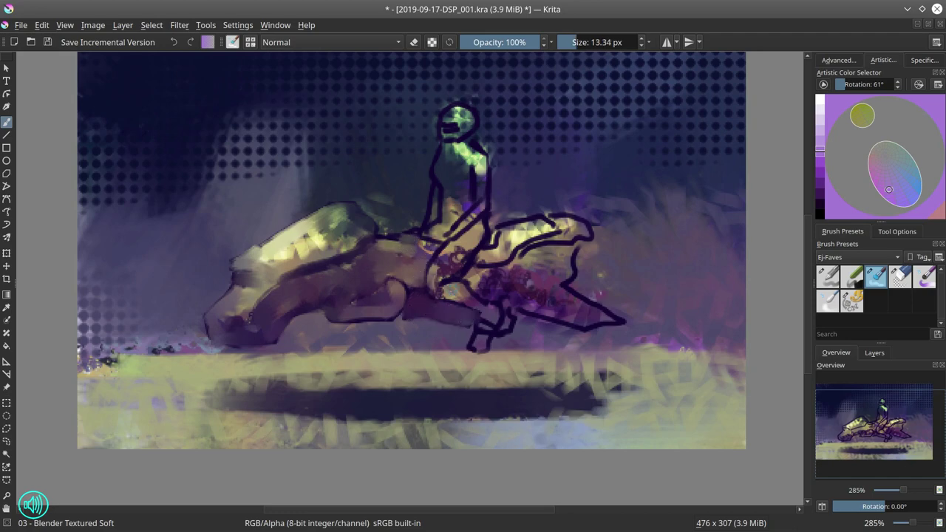
{"action": "mouse_move", "coordinate": [439, 258]}
{"action": "left_mouse_down"}
{"action": "mouse_move", "coordinate": [462, 246]}
{"action": "mouse_move", "coordinate": [450, 272]}
{"action": "mouse_move", "coordinate": [474, 236]}
{"action": "mouse_move", "coordinate": [448, 277]}
{"action": "mouse_move", "coordinate": [477, 244]}
{"action": "mouse_move", "coordinate": [461, 255]}
{"action": "mouse_move", "coordinate": [469, 231]}
{"action": "mouse_move", "coordinate": [438, 260]}
{"action": "mouse_move", "coordinate": [450, 240]}
{"action": "mouse_move", "coordinate": [430, 235]}
{"action": "mouse_move", "coordinate": [447, 235]}
{"action": "mouse_move", "coordinate": [454, 180]}
{"action": "mouse_move", "coordinate": [425, 195]}
{"action": "mouse_move", "coordinate": [433, 197]}
{"action": "mouse_move", "coordinate": [426, 217]}
{"action": "mouse_move", "coordinate": [436, 190]}
{"action": "mouse_move", "coordinate": [430, 215]}
{"action": "mouse_move", "coordinate": [388, 218]}
{"action": "left_mouse_up"}
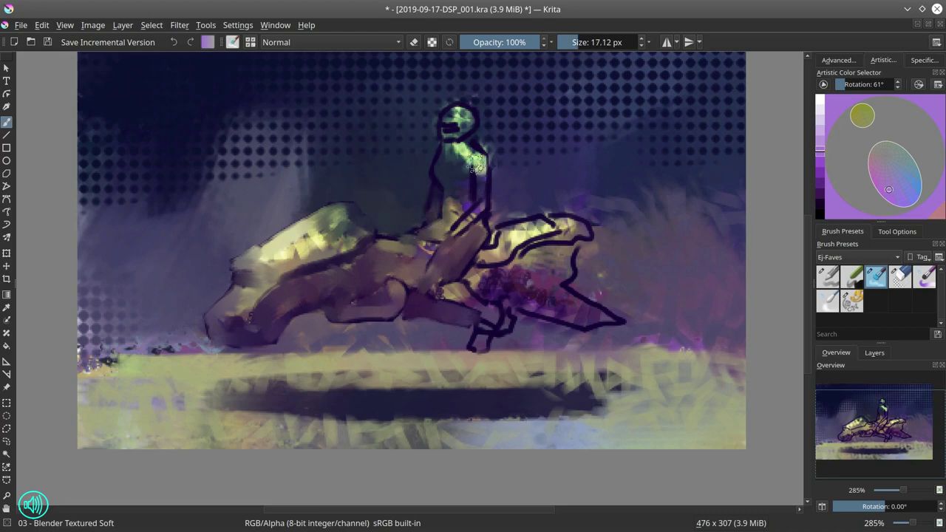
Step: Reduce the brush to 9.71 px and blend the rider's helmet, shoulder, torso and arm
{"action": "key", "text": "bracketleft"}
{"action": "key", "text": "bracketleft"}
{"action": "mouse_move", "coordinate": [449, 156]}
{"action": "left_mouse_down"}
{"action": "mouse_move", "coordinate": [457, 111]}
{"action": "mouse_move", "coordinate": [468, 127]}
{"action": "mouse_move", "coordinate": [452, 120]}
{"action": "mouse_move", "coordinate": [446, 131]}
{"action": "mouse_move", "coordinate": [473, 136]}
{"action": "mouse_move", "coordinate": [457, 113]}
{"action": "mouse_move", "coordinate": [443, 139]}
{"action": "mouse_move", "coordinate": [482, 161]}
{"action": "mouse_move", "coordinate": [473, 152]}
{"action": "mouse_move", "coordinate": [480, 201]}
{"action": "mouse_move", "coordinate": [495, 164]}
{"action": "left_mouse_up"}
{"action": "key", "text": "bracketleft"}
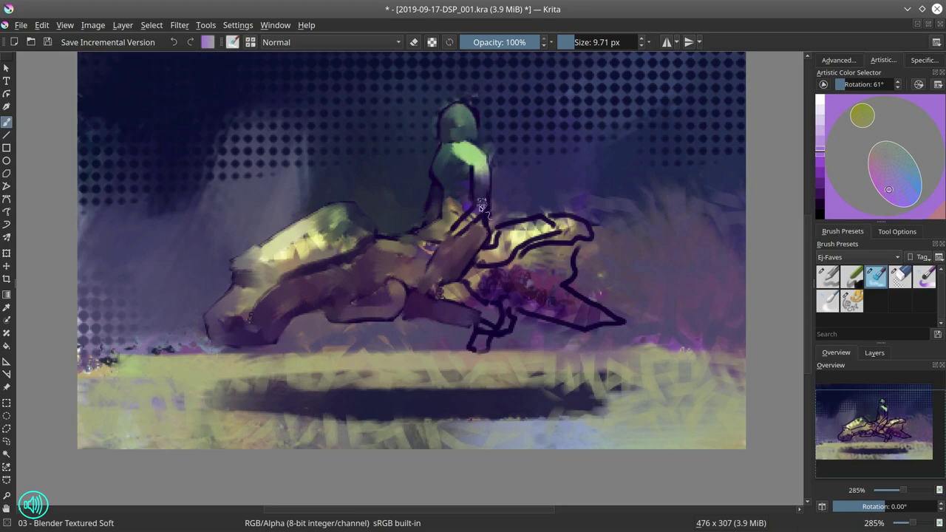
{"action": "mouse_move", "coordinate": [481, 205]}
{"action": "left_mouse_down"}
{"action": "mouse_move", "coordinate": [455, 231]}
{"action": "mouse_move", "coordinate": [479, 176]}
{"action": "mouse_move", "coordinate": [447, 186]}
{"action": "left_mouse_up"}
Step: Blend the rider's forearm, lower leg and foot and the rear cowling's upper outline, enlarging the brush to 12.53 px
{"action": "left_click_drag", "start_coordinate": [495, 229], "coordinate": [490, 244]}
{"action": "mouse_move", "coordinate": [500, 212]}
{"action": "left_mouse_down"}
{"action": "mouse_move", "coordinate": [507, 203]}
{"action": "mouse_move", "coordinate": [529, 238]}
{"action": "mouse_move", "coordinate": [518, 232]}
{"action": "mouse_move", "coordinate": [548, 227]}
{"action": "left_mouse_up"}
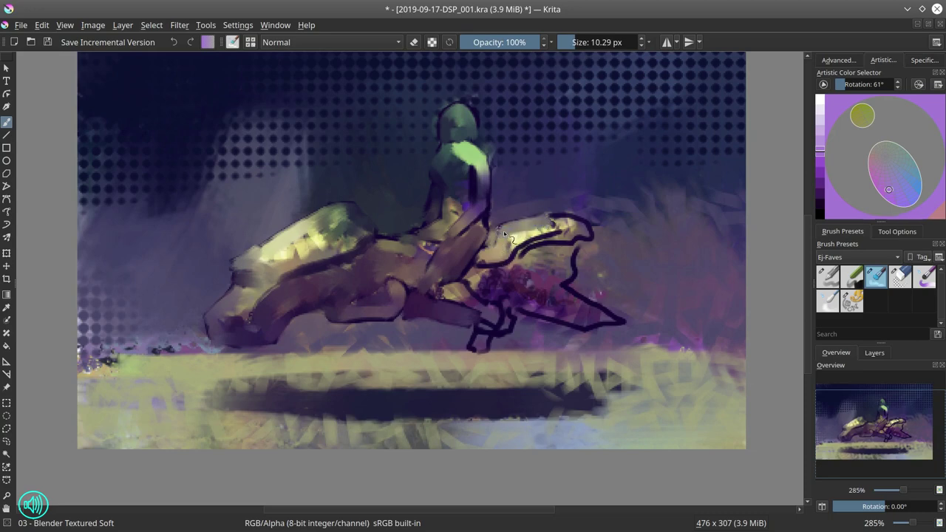
{"action": "mouse_move", "coordinate": [479, 284]}
{"action": "left_mouse_down"}
{"action": "mouse_move", "coordinate": [452, 297]}
{"action": "mouse_move", "coordinate": [443, 285]}
{"action": "mouse_move", "coordinate": [453, 302]}
{"action": "mouse_move", "coordinate": [461, 291]}
{"action": "mouse_move", "coordinate": [492, 302]}
{"action": "left_mouse_up"}
{"action": "left_click_drag", "start_coordinate": [464, 266], "coordinate": [475, 253]}
{"action": "mouse_move", "coordinate": [500, 331]}
{"action": "left_mouse_down"}
{"action": "mouse_move", "coordinate": [474, 349]}
{"action": "mouse_move", "coordinate": [489, 326]}
{"action": "mouse_move", "coordinate": [506, 328]}
{"action": "mouse_move", "coordinate": [514, 312]}
{"action": "mouse_move", "coordinate": [504, 318]}
{"action": "mouse_move", "coordinate": [529, 309]}
{"action": "mouse_move", "coordinate": [518, 298]}
{"action": "mouse_move", "coordinate": [541, 307]}
{"action": "mouse_move", "coordinate": [552, 227]}
{"action": "mouse_move", "coordinate": [544, 305]}
{"action": "mouse_move", "coordinate": [513, 301]}
{"action": "mouse_move", "coordinate": [579, 323]}
{"action": "left_mouse_up"}
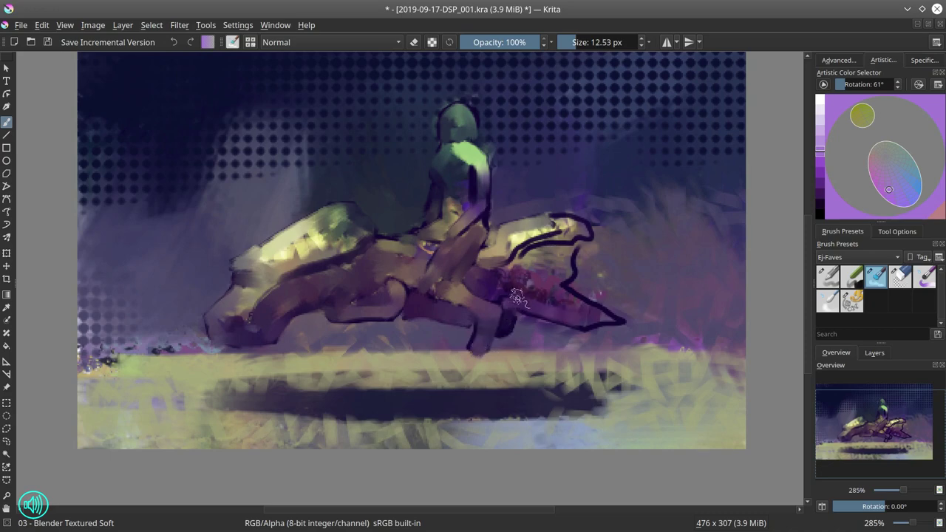
Step: Blend the bike's tail fin, rear body and rear cowling outlines, varying the brush from 13.65 to 8.99 px
{"action": "left_click_drag", "start_coordinate": [520, 299], "coordinate": [592, 321]}
{"action": "mouse_move", "coordinate": [557, 294]}
{"action": "left_mouse_down"}
{"action": "mouse_move", "coordinate": [615, 319]}
{"action": "mouse_move", "coordinate": [536, 295]}
{"action": "mouse_move", "coordinate": [539, 278]}
{"action": "mouse_move", "coordinate": [557, 282]}
{"action": "mouse_move", "coordinate": [547, 278]}
{"action": "left_mouse_up"}
{"action": "mouse_move", "coordinate": [539, 258]}
{"action": "left_mouse_down"}
{"action": "mouse_move", "coordinate": [513, 279]}
{"action": "mouse_move", "coordinate": [566, 253]}
{"action": "mouse_move", "coordinate": [570, 268]}
{"action": "mouse_move", "coordinate": [536, 263]}
{"action": "left_mouse_up"}
{"action": "key", "text": "bracketleft"}
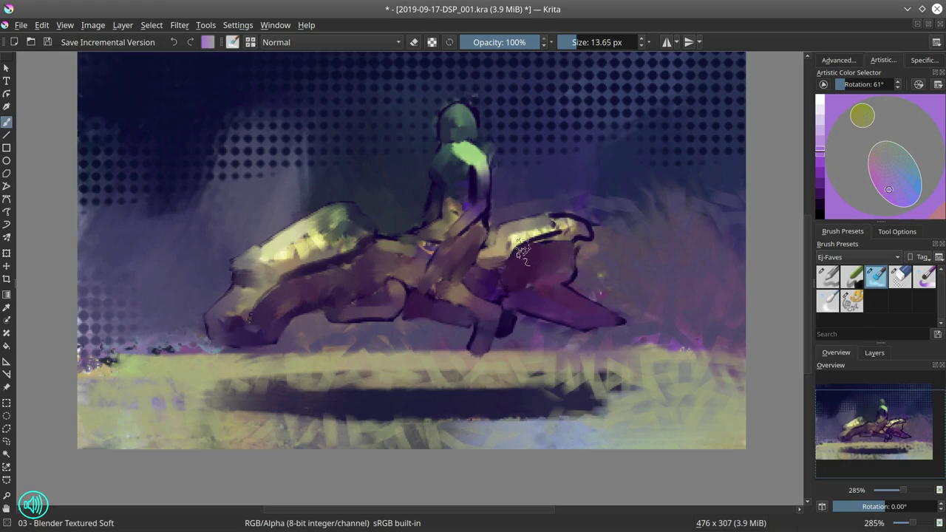
{"action": "key", "text": "bracketleft"}
{"action": "mouse_move", "coordinate": [519, 246]}
{"action": "left_mouse_down"}
{"action": "mouse_move", "coordinate": [544, 238]}
{"action": "mouse_move", "coordinate": [494, 246]}
{"action": "left_mouse_up"}
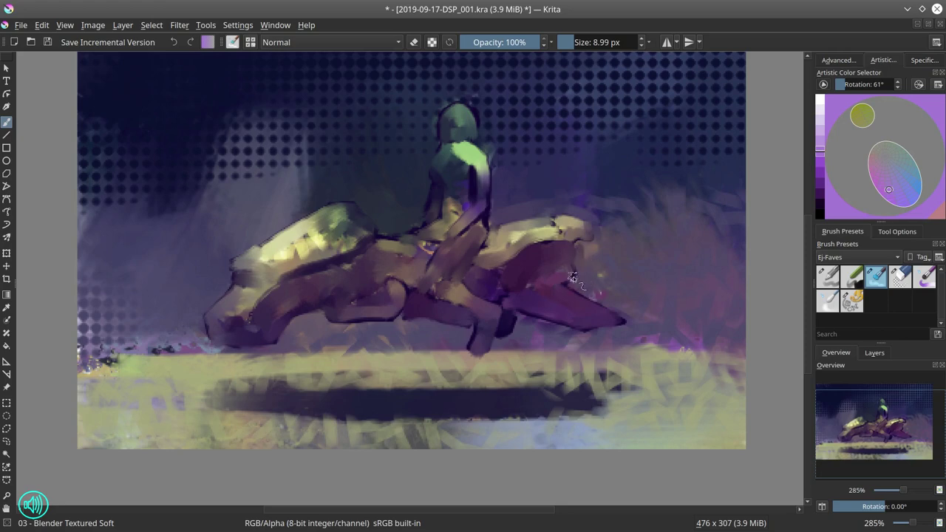
Step: Enlarge the brush to 29.32 px, blend the ground under the bike and along the horizon, and save the file
{"action": "left_click_drag", "start_coordinate": [429, 376], "coordinate": [424, 423]}
{"action": "left_click_drag", "start_coordinate": [358, 377], "coordinate": [379, 377], "text": "shift"}
{"action": "left_click_drag", "start_coordinate": [309, 373], "coordinate": [396, 373]}
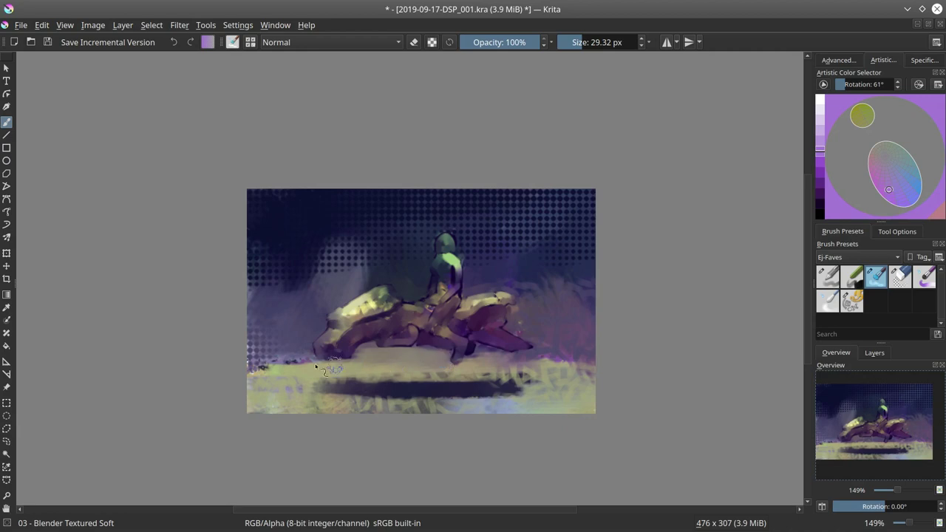
{"action": "mouse_move", "coordinate": [313, 374]}
{"action": "left_mouse_down"}
{"action": "mouse_move", "coordinate": [291, 356]}
{"action": "mouse_move", "coordinate": [306, 363]}
{"action": "mouse_move", "coordinate": [260, 366]}
{"action": "mouse_move", "coordinate": [316, 371]}
{"action": "mouse_move", "coordinate": [277, 380]}
{"action": "mouse_move", "coordinate": [254, 372]}
{"action": "mouse_move", "coordinate": [312, 368]}
{"action": "left_mouse_up"}
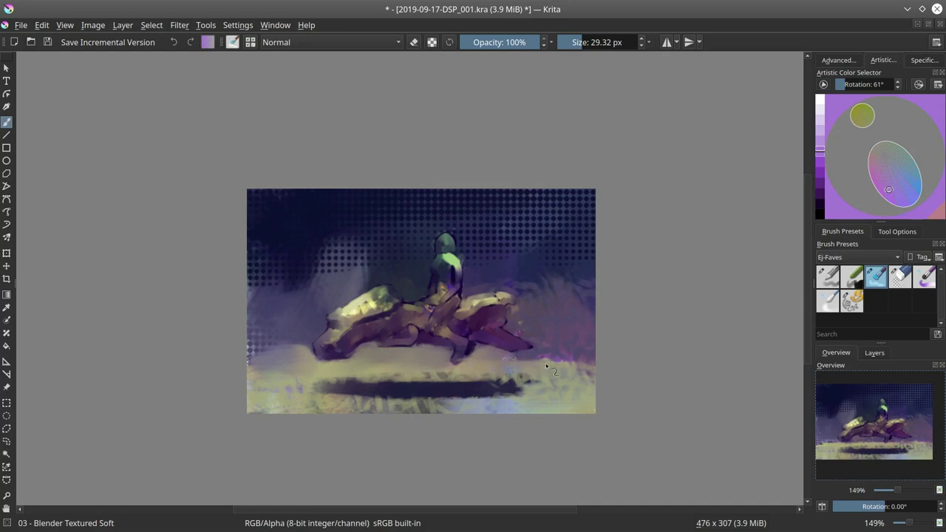
{"action": "mouse_move", "coordinate": [575, 361]}
{"action": "left_mouse_down"}
{"action": "mouse_move", "coordinate": [537, 359]}
{"action": "mouse_move", "coordinate": [585, 363]}
{"action": "mouse_move", "coordinate": [531, 373]}
{"action": "left_mouse_up"}
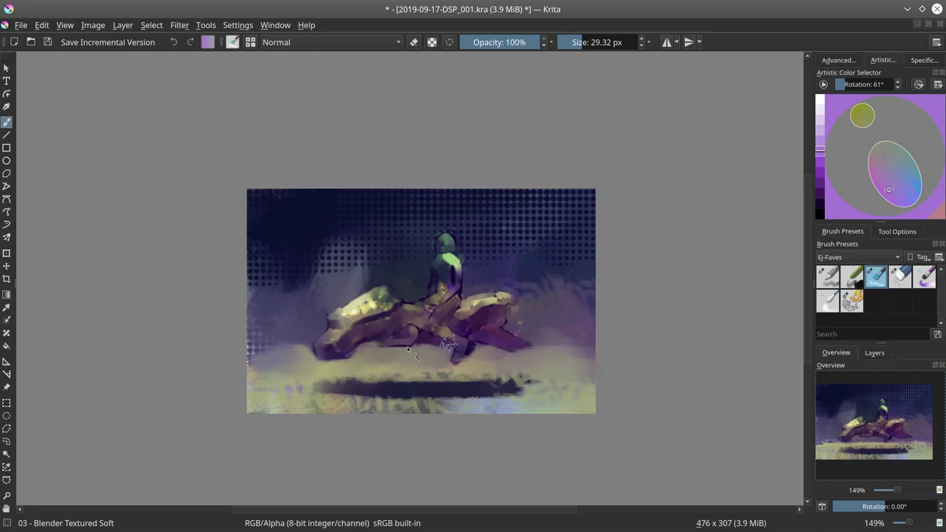
{"action": "left_click_drag", "start_coordinate": [282, 359], "coordinate": [258, 347]}
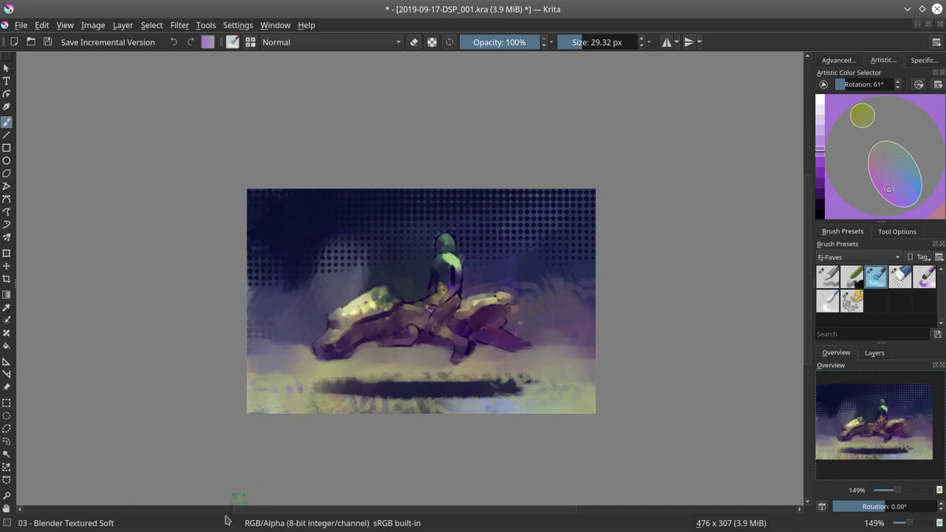
{"action": "left_click", "coordinate": [51, 43]}
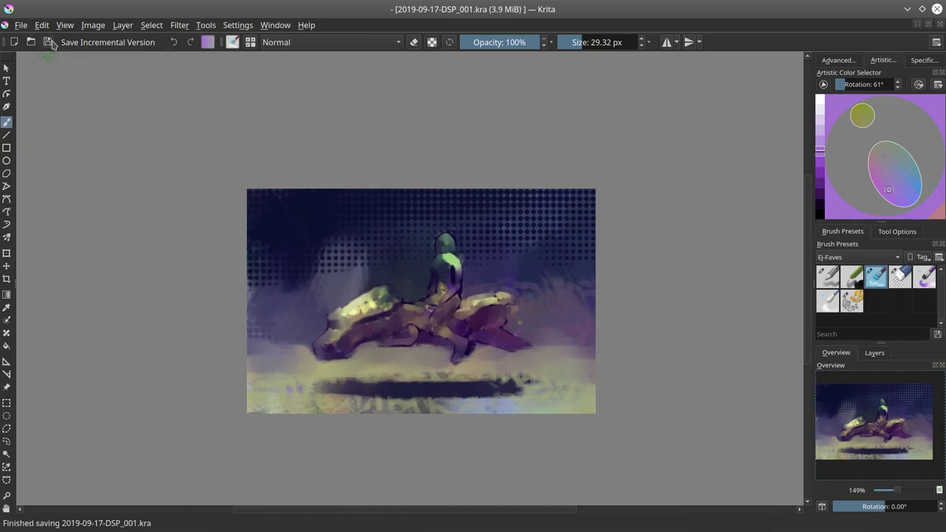
Step: Scale the image to a height of 2000 px with proportions constrained and the Bicubic filter
{"action": "left_click", "coordinate": [93, 25]}
{"action": "left_click", "coordinate": [125, 198]}
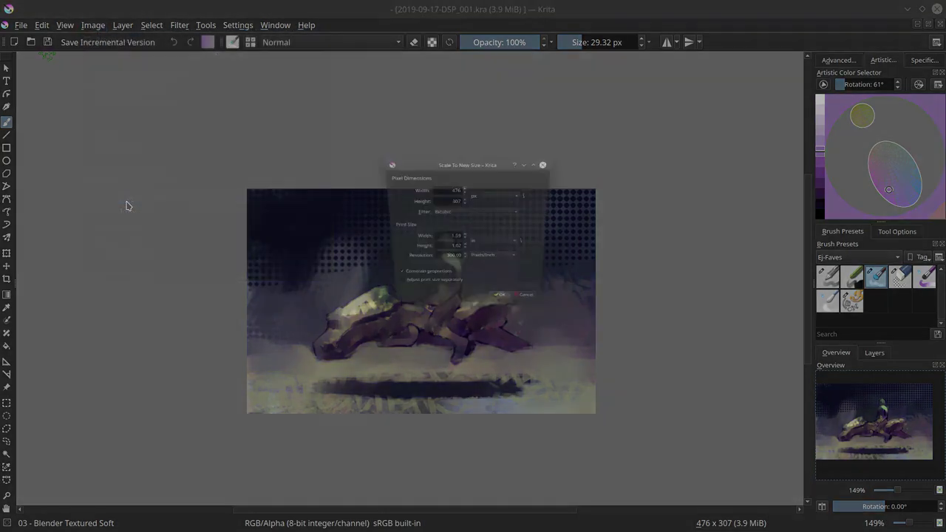
{"action": "left_click_drag", "start_coordinate": [442, 164], "coordinate": [465, 162]}
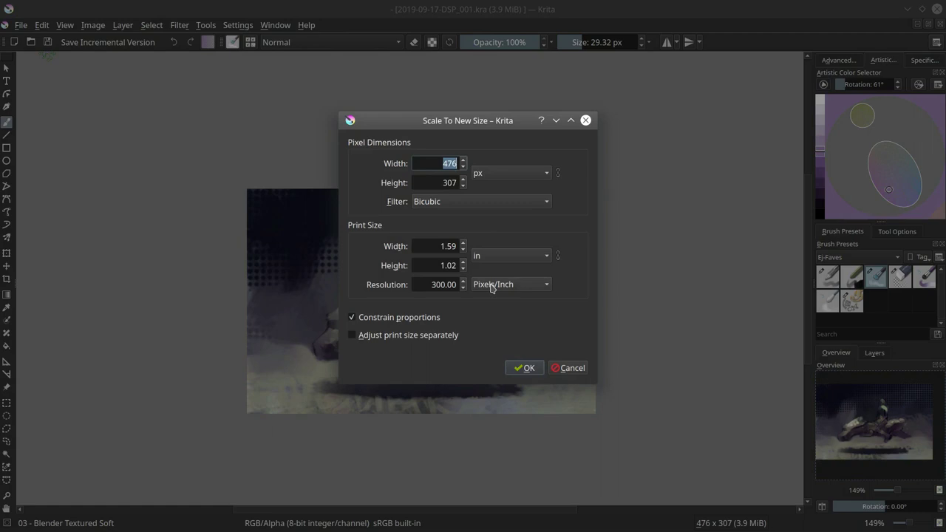
{"action": "type", "text": "2000"}
{"action": "left_click_drag", "start_coordinate": [435, 182], "coordinate": [460, 187]}
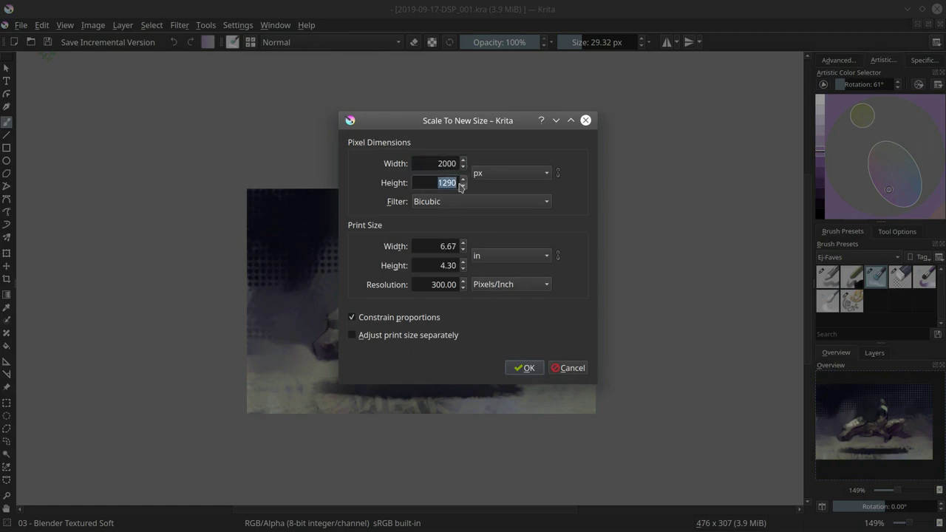
{"action": "type", "text": "2000"}
{"action": "left_click", "coordinate": [529, 368]}
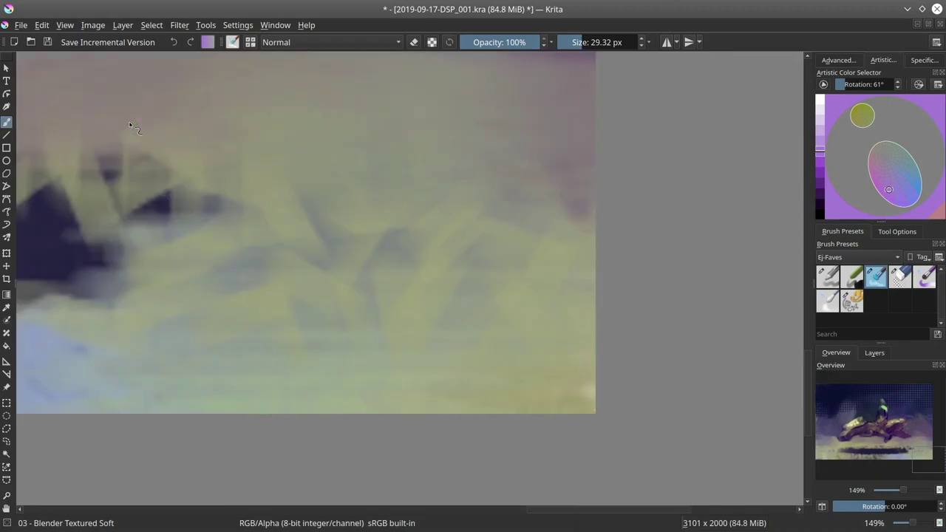
{"action": "left_click", "coordinate": [94, 26]}
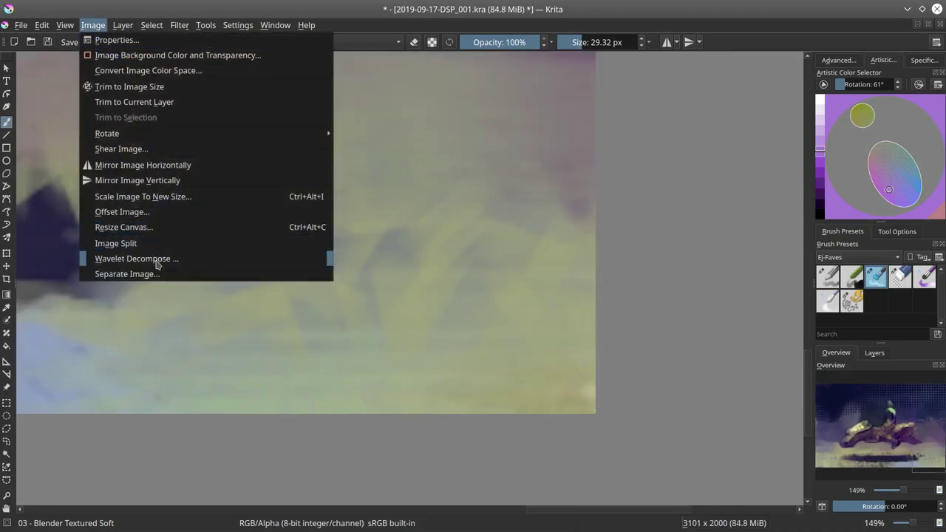
{"action": "left_click", "coordinate": [152, 230]}
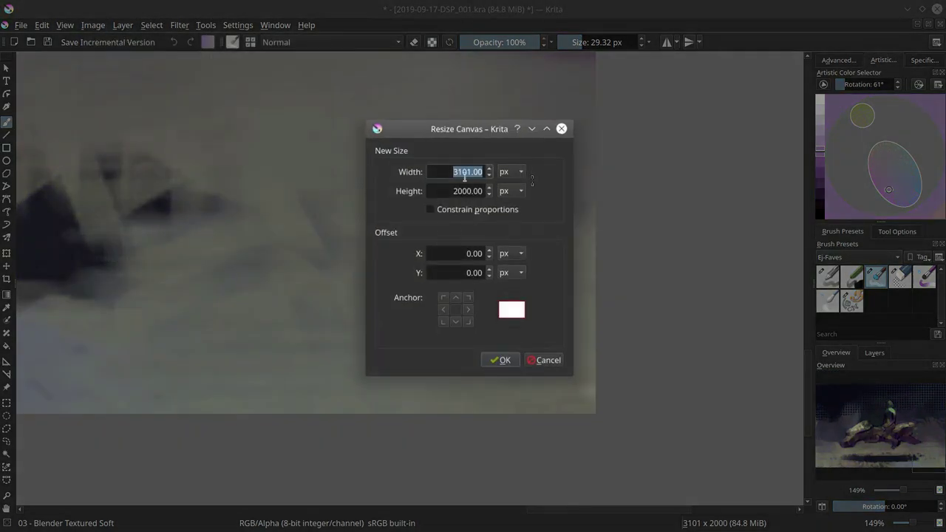
{"action": "left_click", "coordinate": [466, 172]}
{"action": "key", "text": "Delete"}
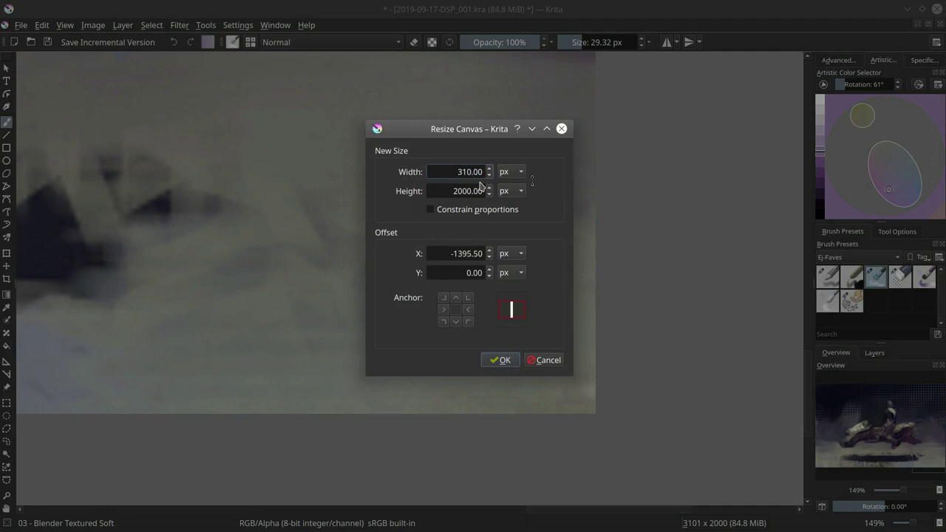
{"action": "key", "text": "Return"}
{"action": "left_click", "coordinate": [93, 25]}
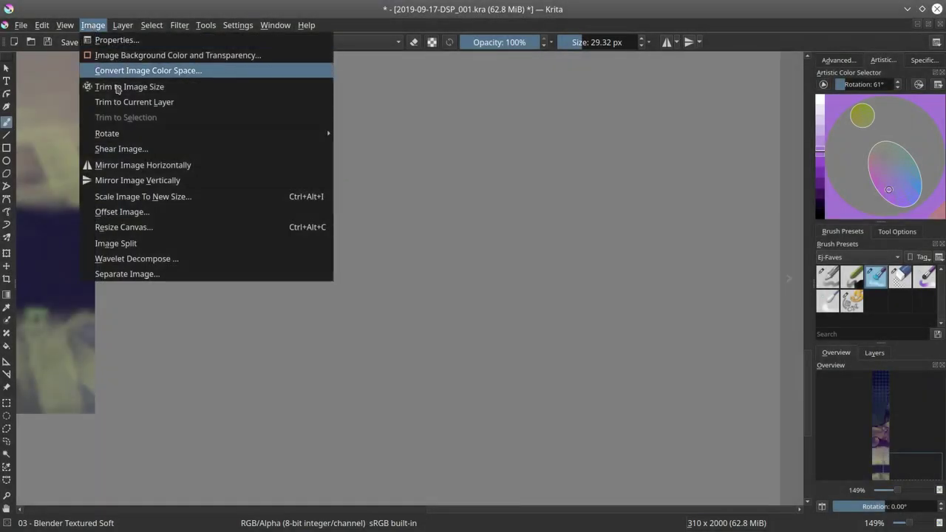
{"action": "left_click", "coordinate": [134, 87]}
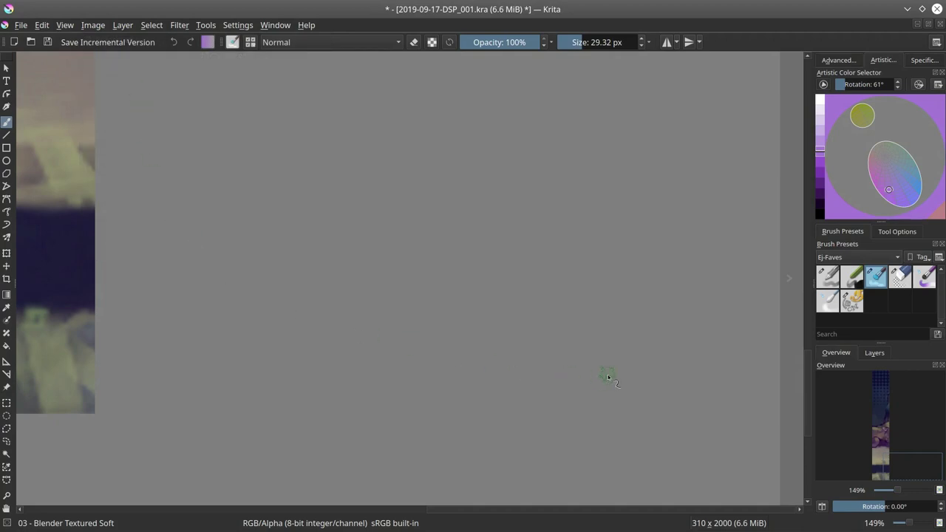
{"action": "key", "text": "2"}
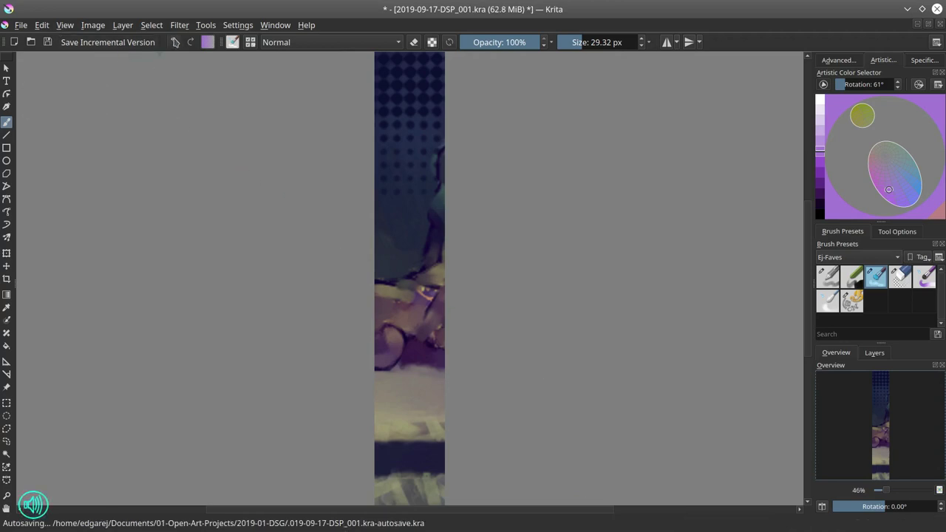
{"action": "left_click", "coordinate": [175, 42]}
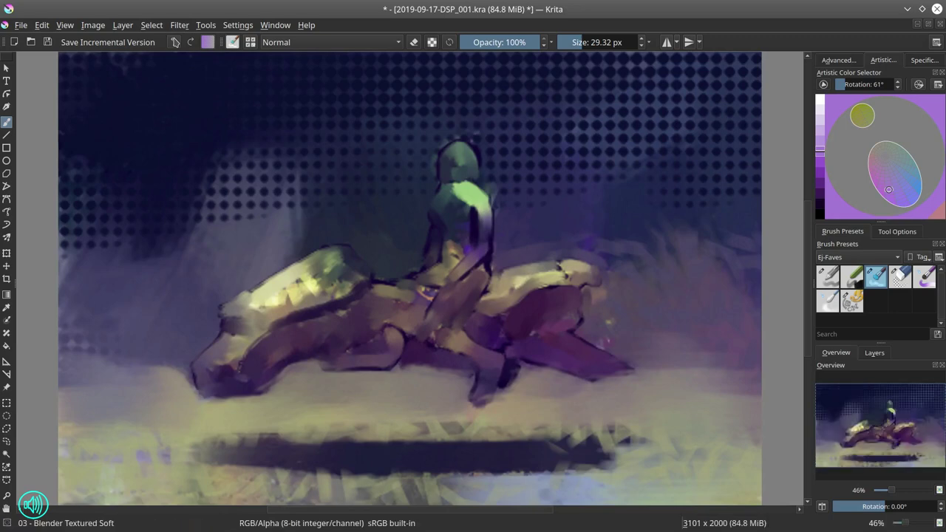
{"action": "left_click", "coordinate": [95, 27]}
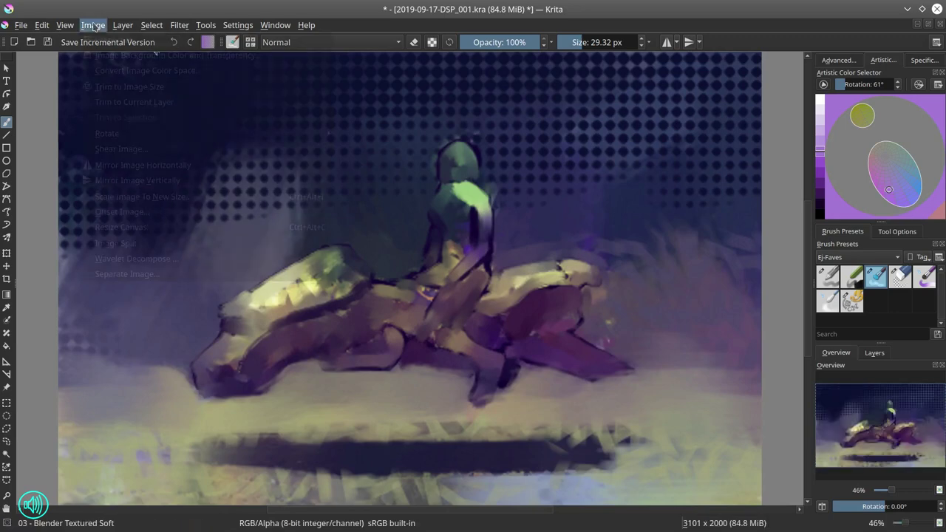
{"action": "left_click", "coordinate": [137, 197]}
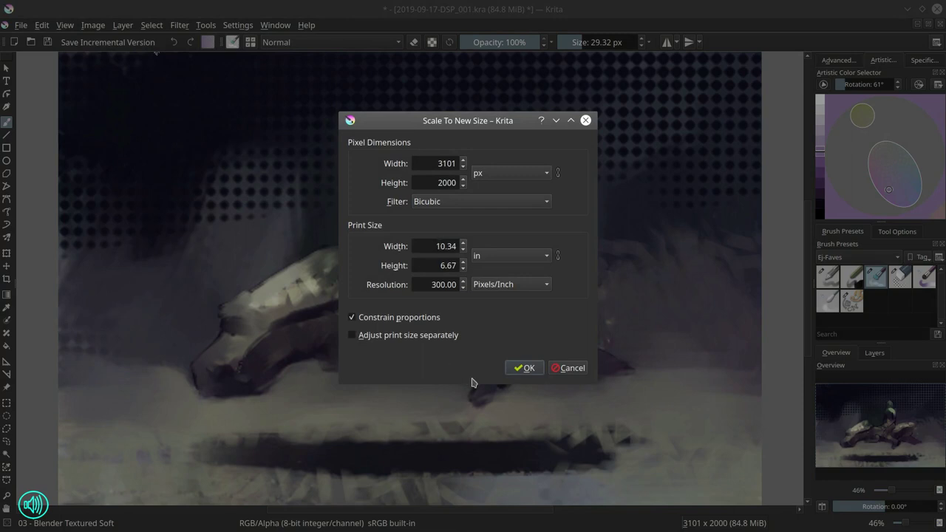
{"action": "left_click", "coordinate": [566, 368]}
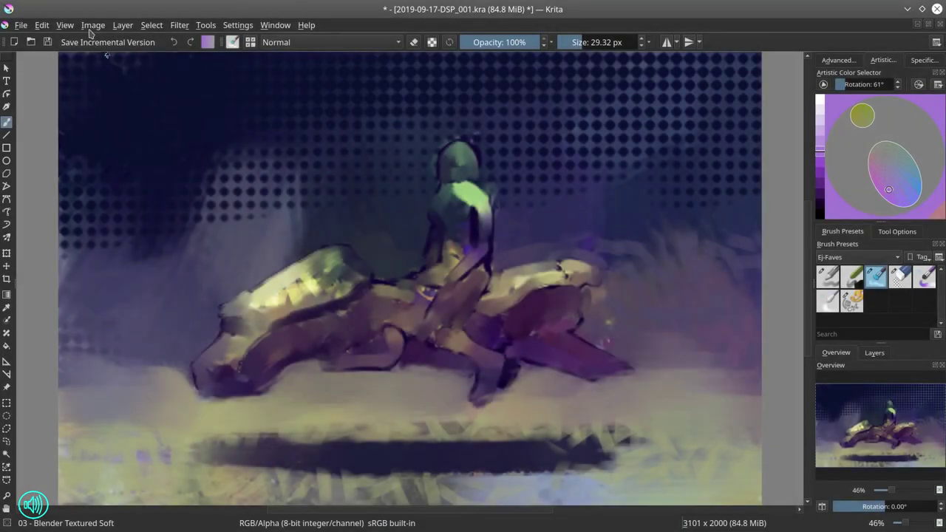
{"action": "left_click", "coordinate": [93, 25]}
{"action": "left_click", "coordinate": [145, 229]}
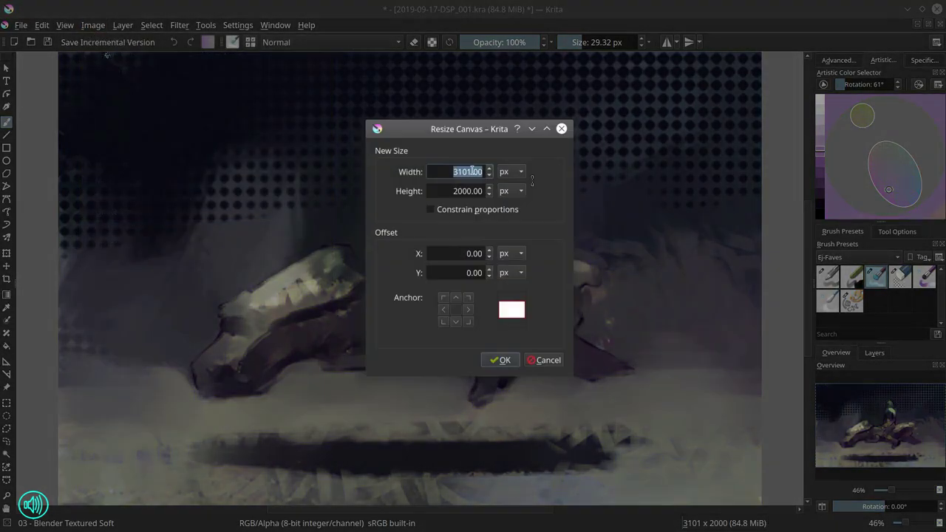
{"action": "left_click", "coordinate": [470, 173]}
{"action": "key", "text": "Delete"}
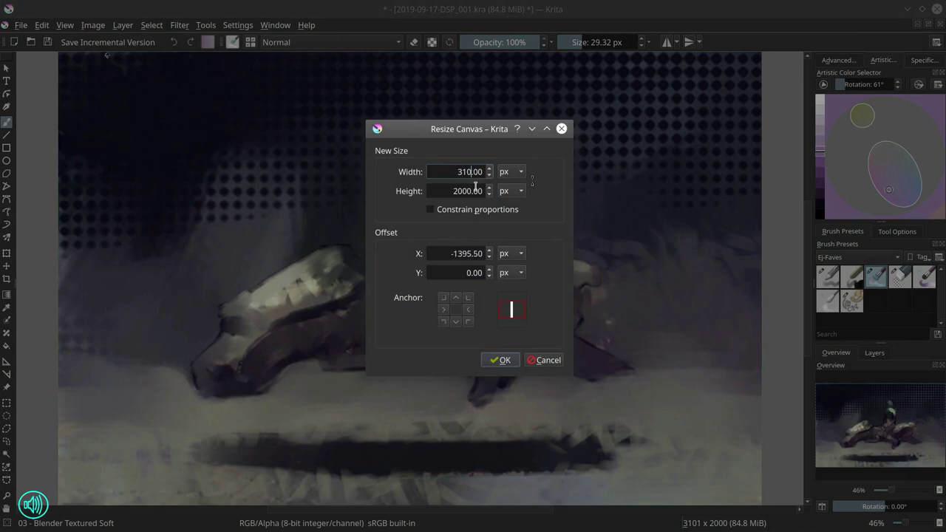
{"action": "key", "text": "Return"}
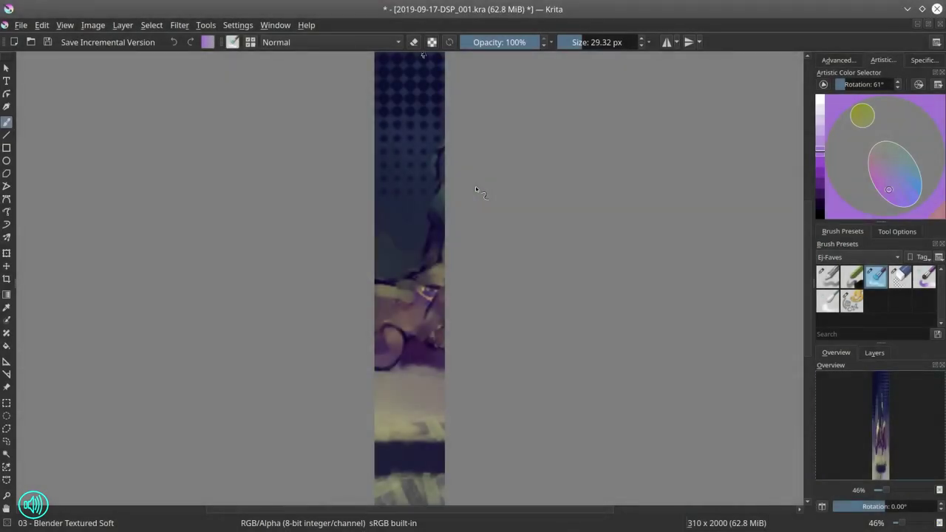
{"action": "key", "text": "ctrl+z"}
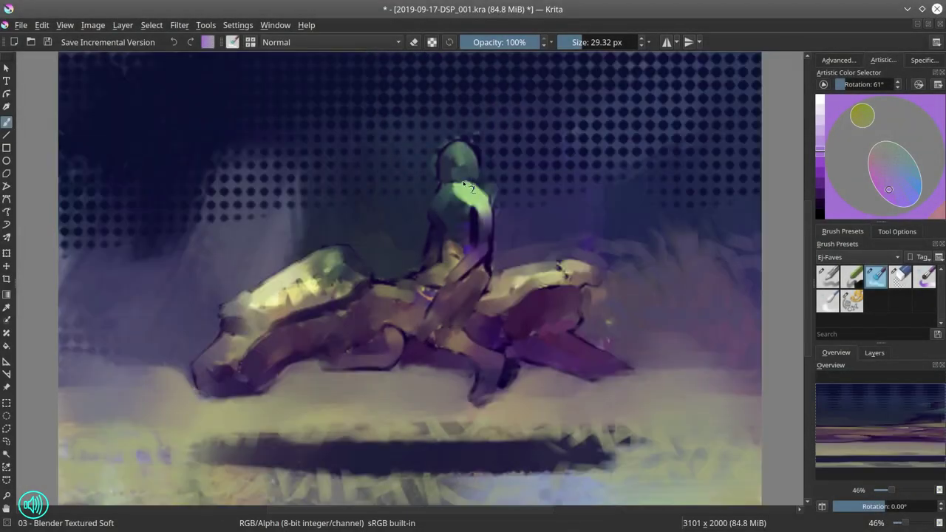
Step: Resize the canvas to a width of 3100 px, keeping the height at 2000 px
{"action": "left_click", "coordinate": [93, 26]}
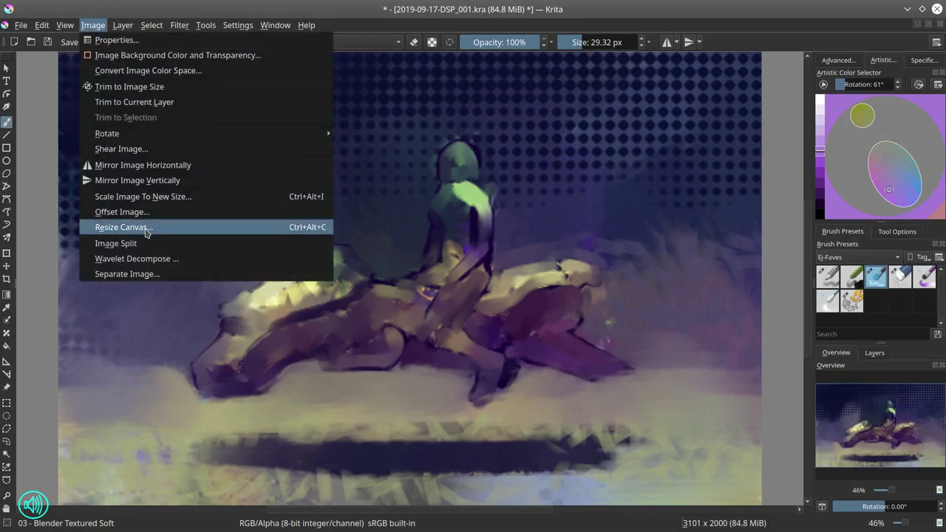
{"action": "left_click", "coordinate": [111, 219]}
{"action": "left_click", "coordinate": [468, 172]}
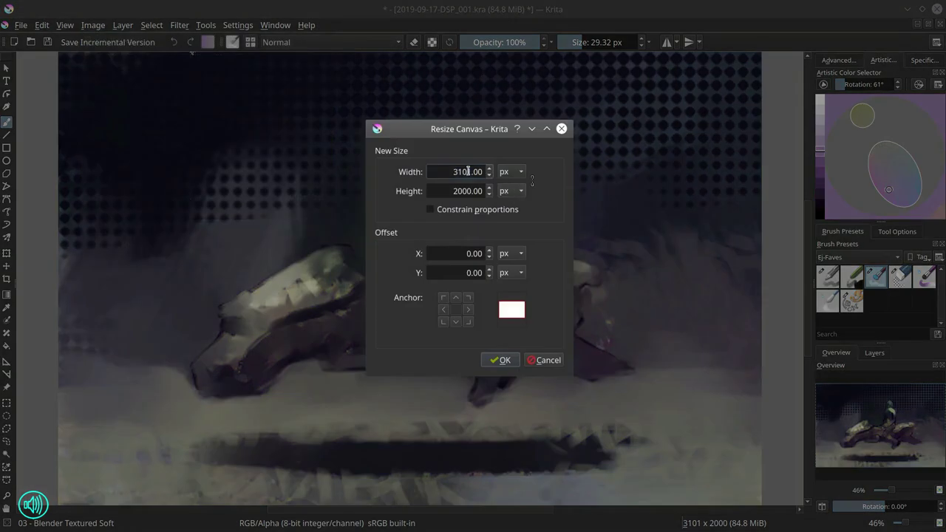
{"action": "key", "text": "Delete"}
{"action": "type", "text": "0"}
{"action": "key", "text": "Return"}
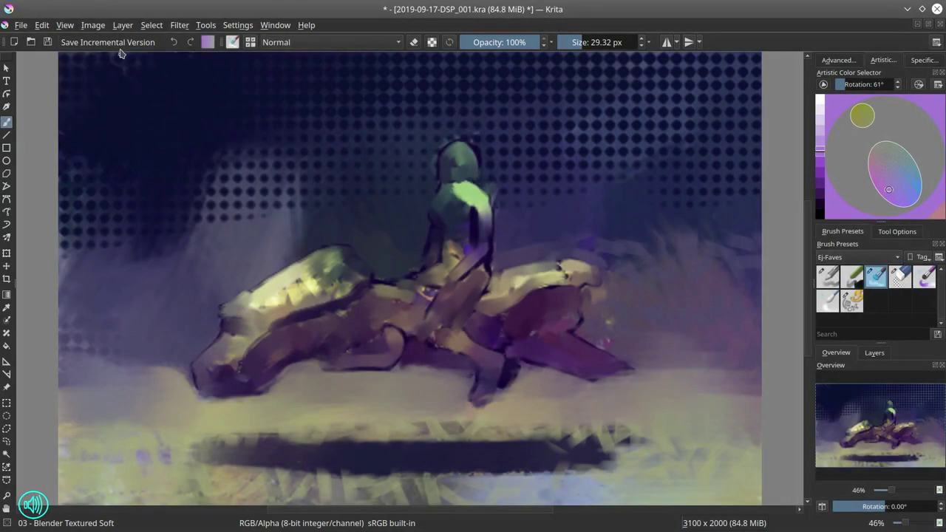
{"action": "left_click", "coordinate": [94, 25]}
{"action": "left_click", "coordinate": [104, 34]}
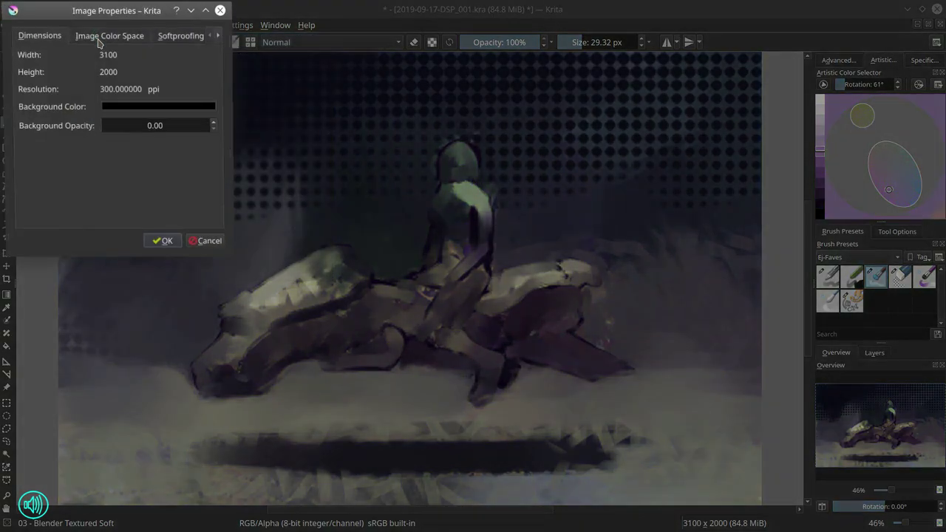
{"action": "left_click", "coordinate": [159, 244]}
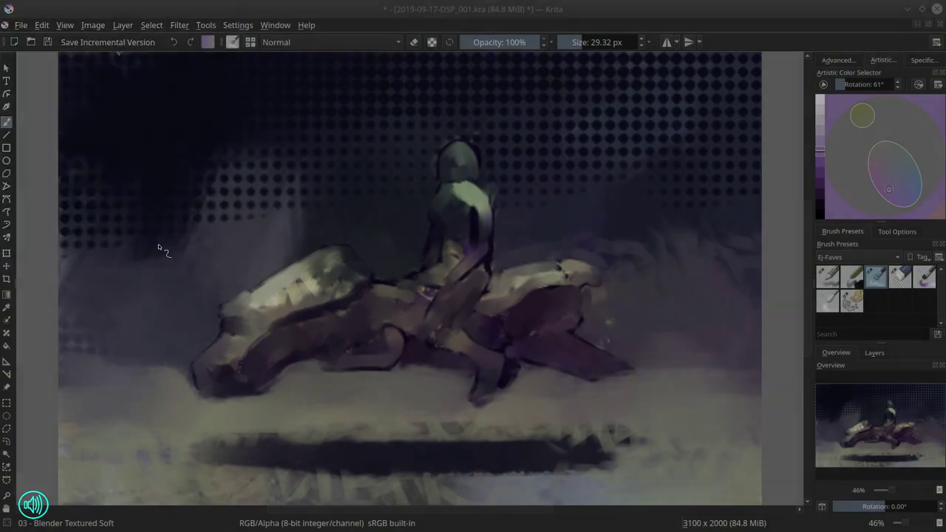
Step: Trim the layers to the image size and save the file
{"action": "left_click", "coordinate": [64, 26]}
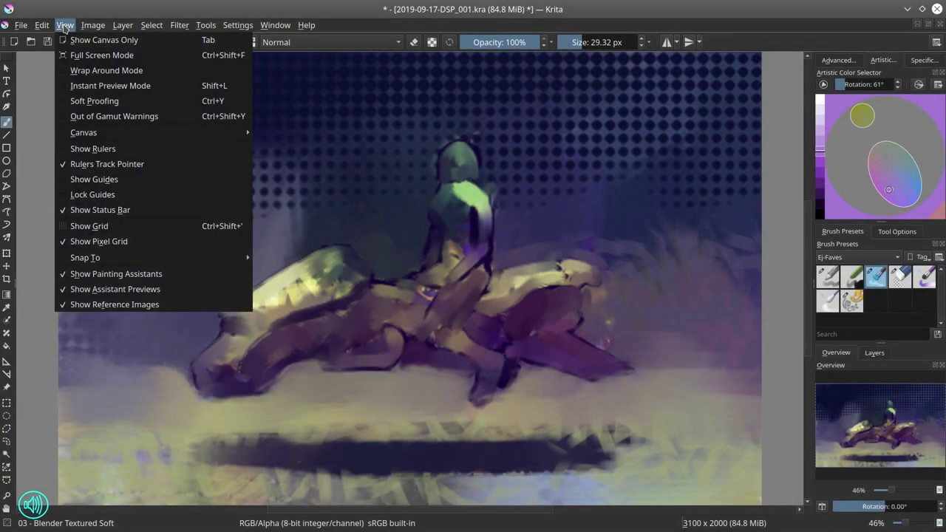
{"action": "mouse_move", "coordinate": [93, 25]}
{"action": "left_click", "coordinate": [100, 86]}
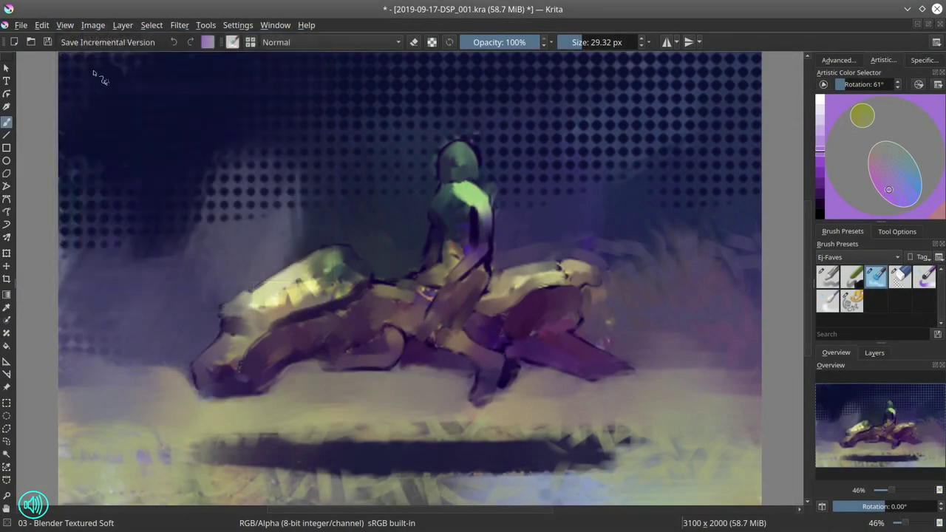
{"action": "left_click", "coordinate": [47, 42]}
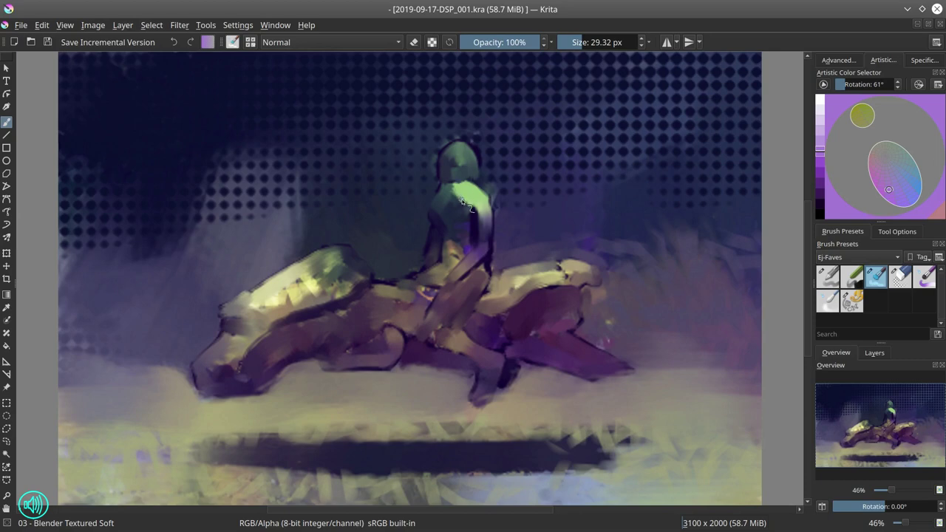
Step: Switch to the Basic-4 Flow Opacity preset and make a freehand selection around the whole rider figure
{"action": "left_click", "coordinate": [830, 280]}
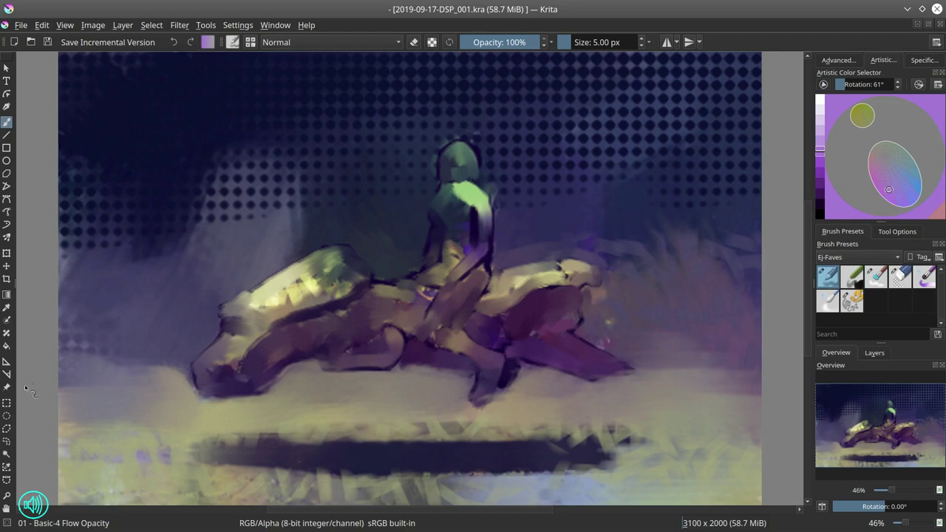
{"action": "left_click", "coordinate": [7, 429]}
{"action": "mouse_move", "coordinate": [441, 185]}
{"action": "left_mouse_down"}
{"action": "mouse_move", "coordinate": [428, 210]}
{"action": "mouse_move", "coordinate": [426, 261]}
{"action": "mouse_move", "coordinate": [405, 281]}
{"action": "mouse_move", "coordinate": [445, 291]}
{"action": "mouse_move", "coordinate": [425, 339]}
{"action": "mouse_move", "coordinate": [477, 362]}
{"action": "mouse_move", "coordinate": [471, 401]}
{"action": "mouse_move", "coordinate": [483, 405]}
{"action": "mouse_move", "coordinate": [506, 355]}
{"action": "mouse_move", "coordinate": [452, 323]}
{"action": "mouse_move", "coordinate": [489, 280]}
{"action": "mouse_move", "coordinate": [498, 220]}
{"action": "mouse_move", "coordinate": [467, 142]}
{"action": "mouse_move", "coordinate": [448, 141]}
{"action": "mouse_move", "coordinate": [442, 183]}
{"action": "left_mouse_up"}
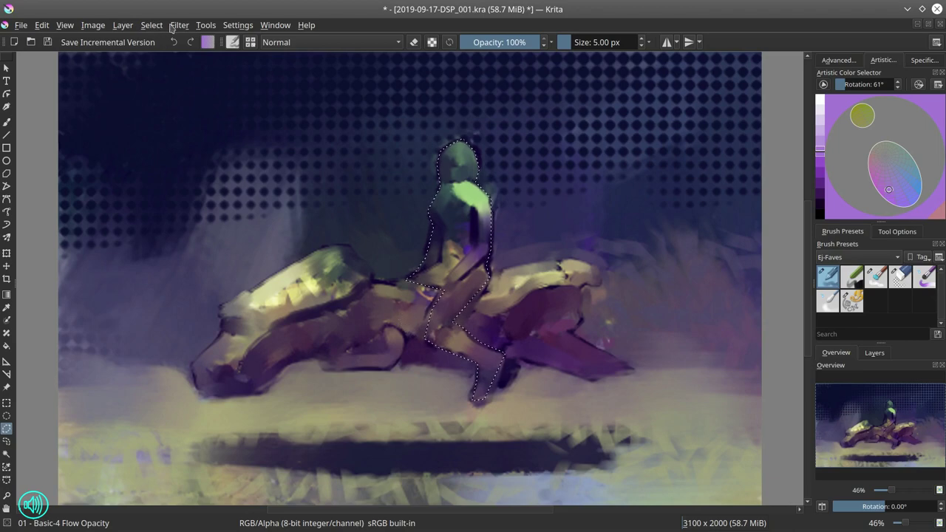
{"action": "left_click", "coordinate": [178, 26]}
{"action": "mouse_move", "coordinate": [207, 30]}
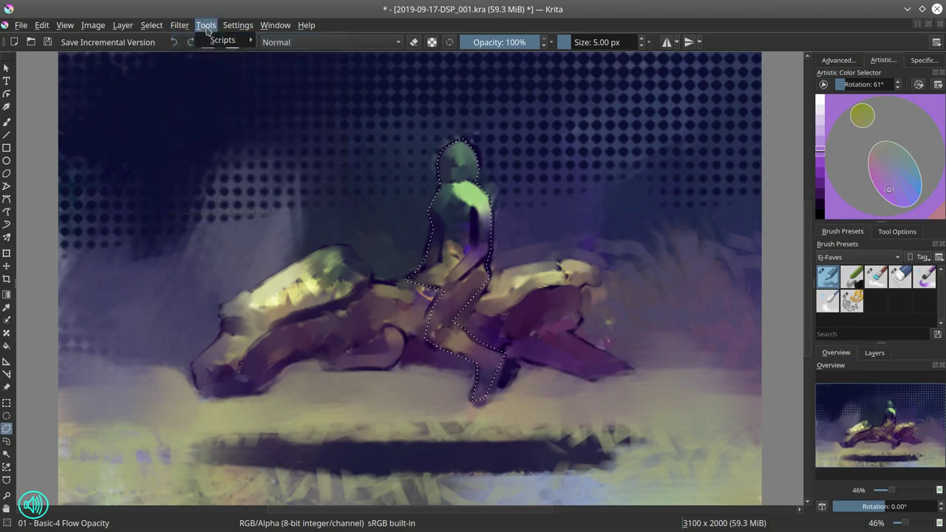
{"action": "mouse_move", "coordinate": [198, 58]}
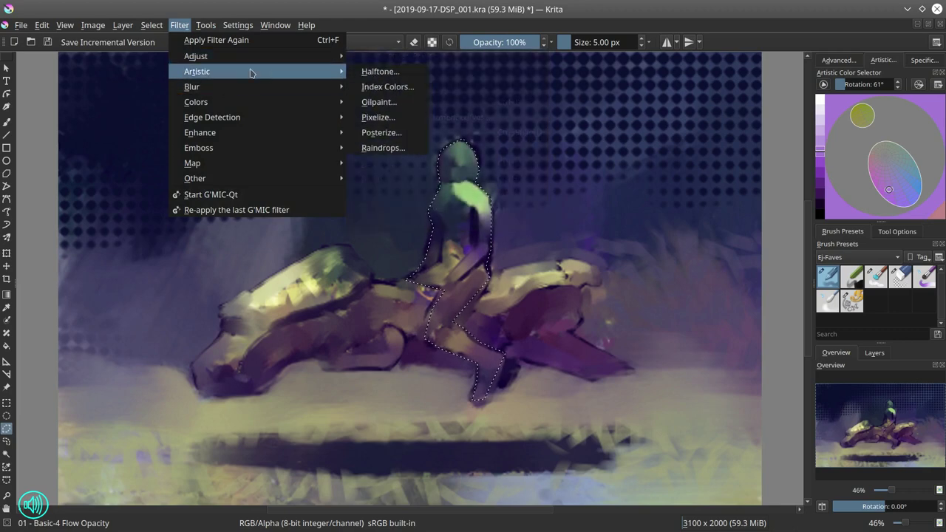
{"action": "mouse_move", "coordinate": [250, 66]}
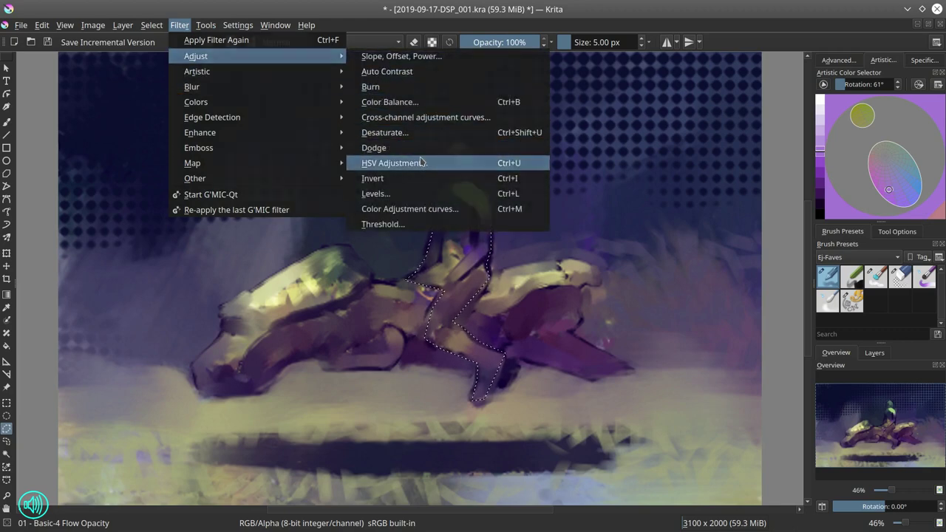
{"action": "left_click", "coordinate": [395, 160]}
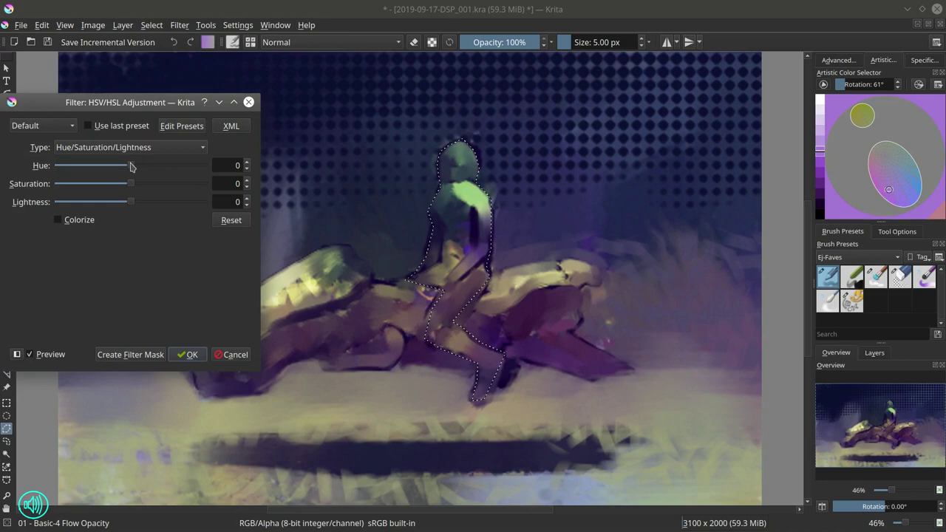
{"action": "left_click_drag", "start_coordinate": [131, 168], "coordinate": [201, 175]}
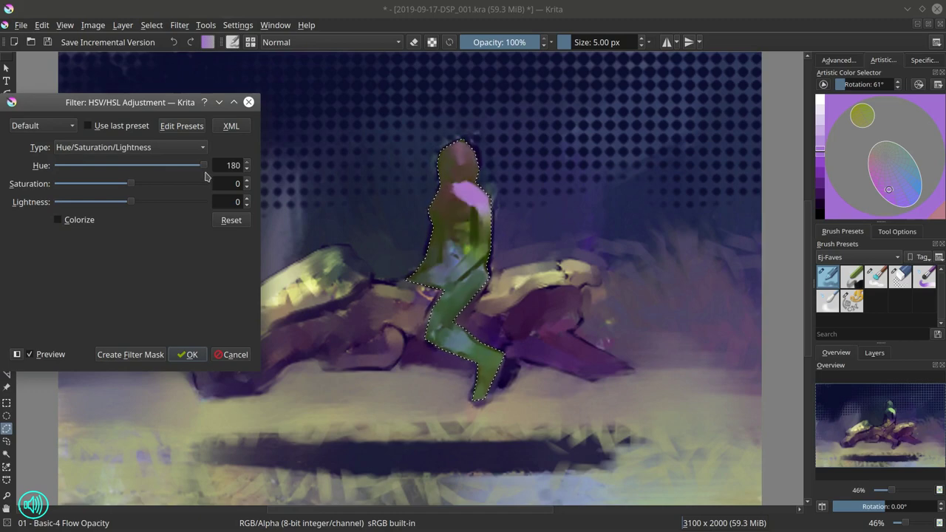
{"action": "left_click", "coordinate": [74, 166]}
{"action": "left_click_drag", "start_coordinate": [200, 171], "coordinate": [118, 171]}
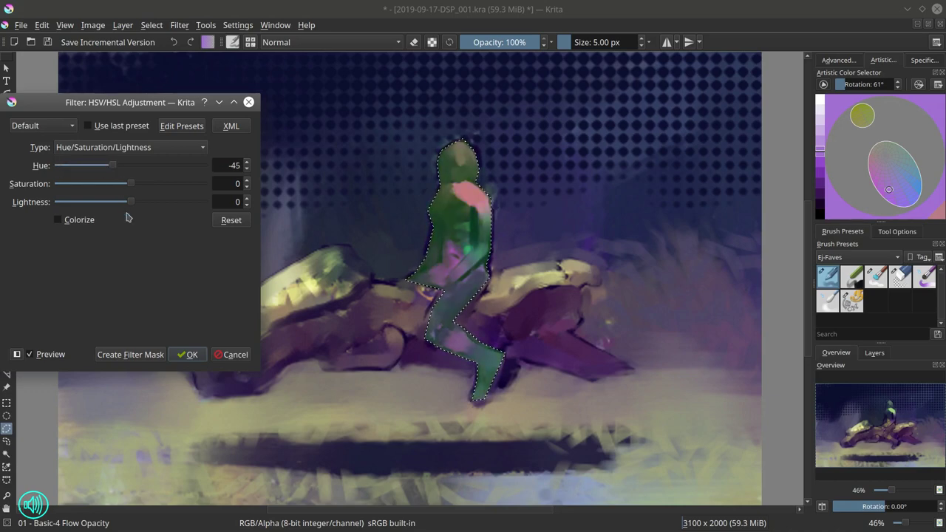
{"action": "left_click", "coordinate": [232, 355]}
Step: Warm the selected rider with Color Balance, setting shadows red to 14 and midtones red to 21, and deselect
{"action": "left_click", "coordinate": [159, 27]}
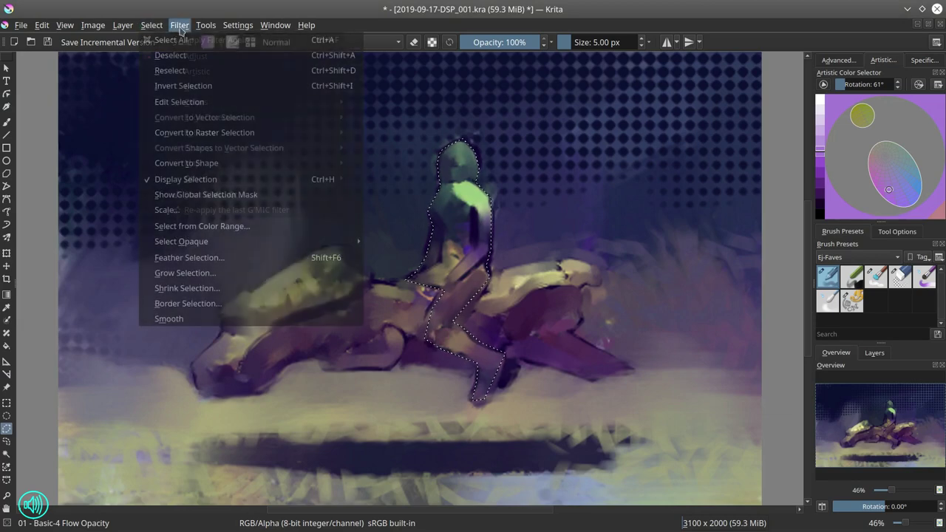
{"action": "mouse_move", "coordinate": [200, 56]}
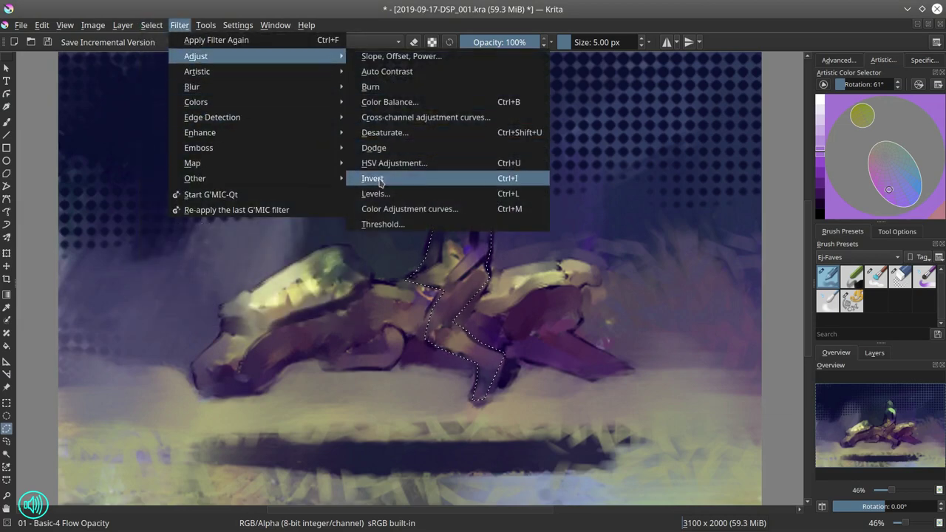
{"action": "left_click", "coordinate": [385, 108]}
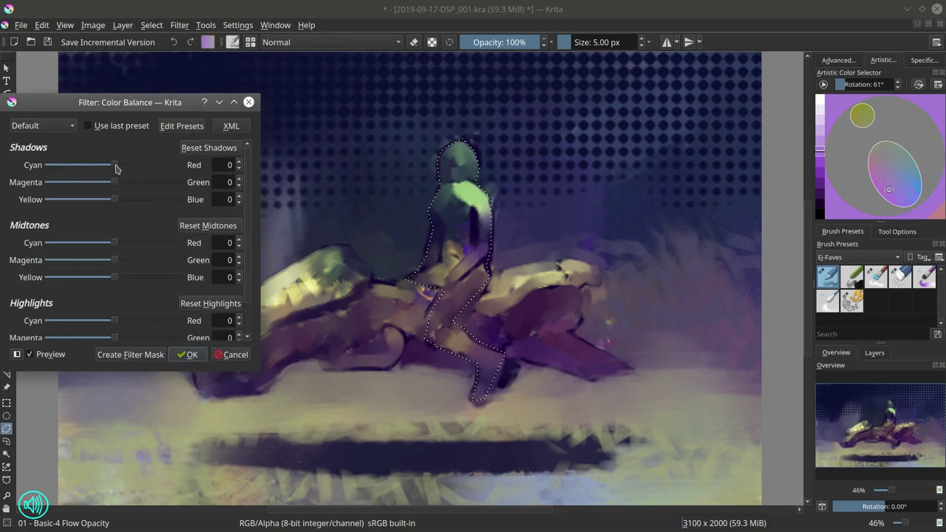
{"action": "left_click_drag", "start_coordinate": [116, 168], "coordinate": [125, 170]}
{"action": "left_click_drag", "start_coordinate": [116, 246], "coordinate": [129, 245]}
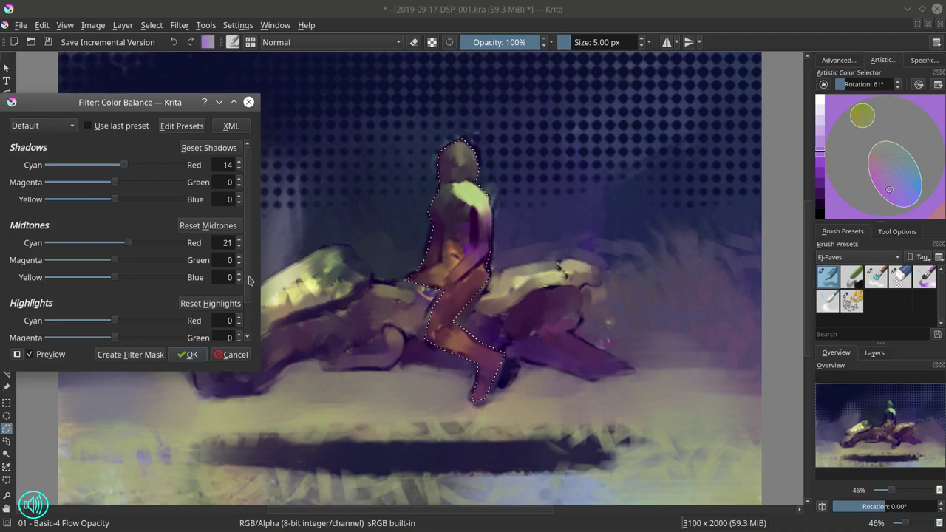
{"action": "left_click", "coordinate": [188, 354]}
{"action": "left_click", "coordinate": [151, 27]}
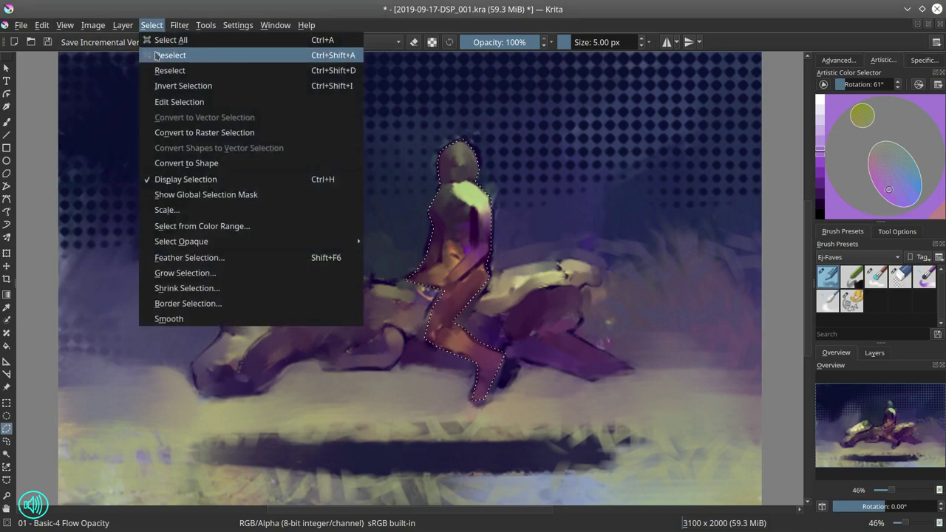
{"action": "left_click", "coordinate": [162, 55]}
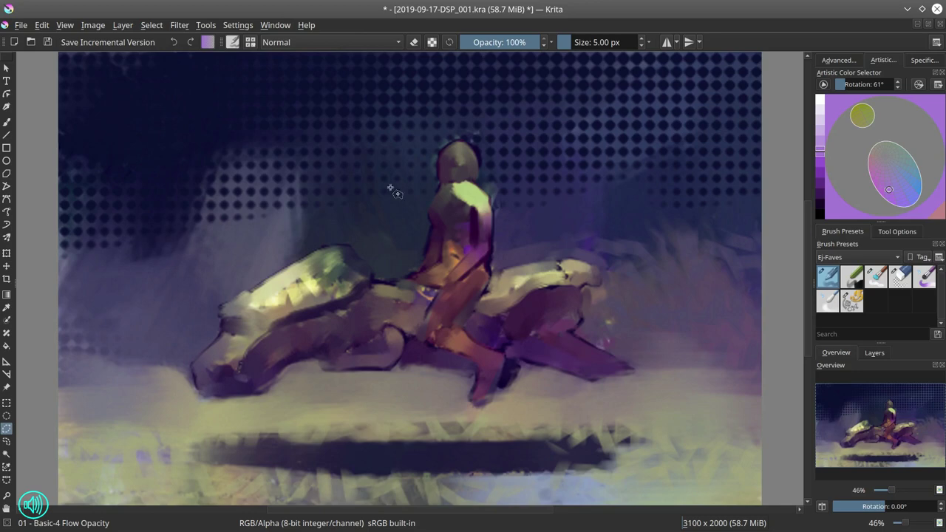
Step: Set the freehand brush to 20.92 px and reshape the front and crown of the rider's head with sampled colours
{"action": "left_click", "coordinate": [7, 122]}
{"action": "left_click_drag", "start_coordinate": [468, 258], "coordinate": [479, 235]}
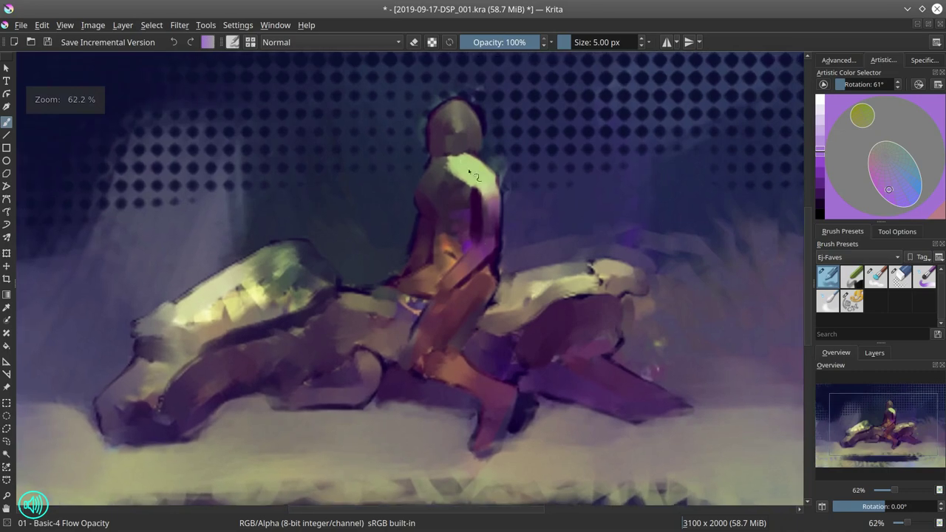
{"action": "left_click", "coordinate": [416, 124], "text": "ctrl"}
{"action": "left_click_drag", "start_coordinate": [423, 132], "coordinate": [431, 133]}
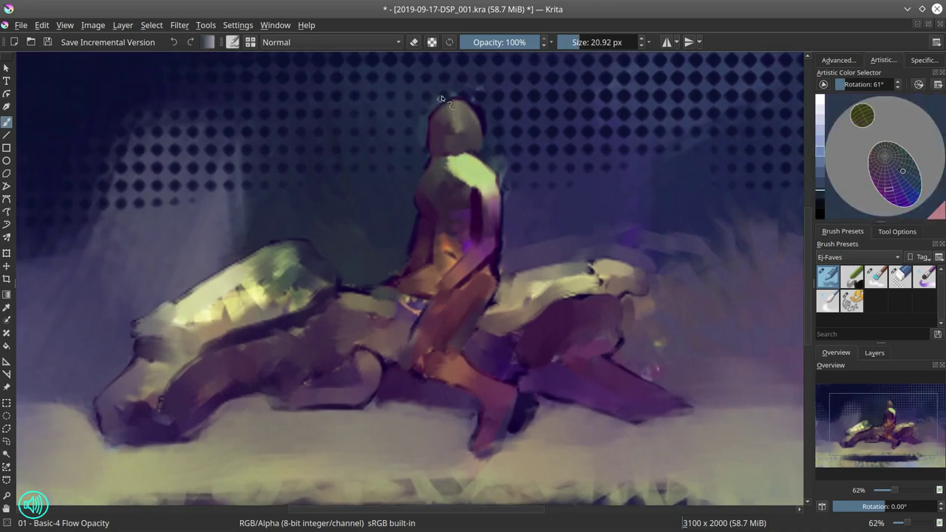
{"action": "left_click", "coordinate": [424, 105], "text": "ctrl"}
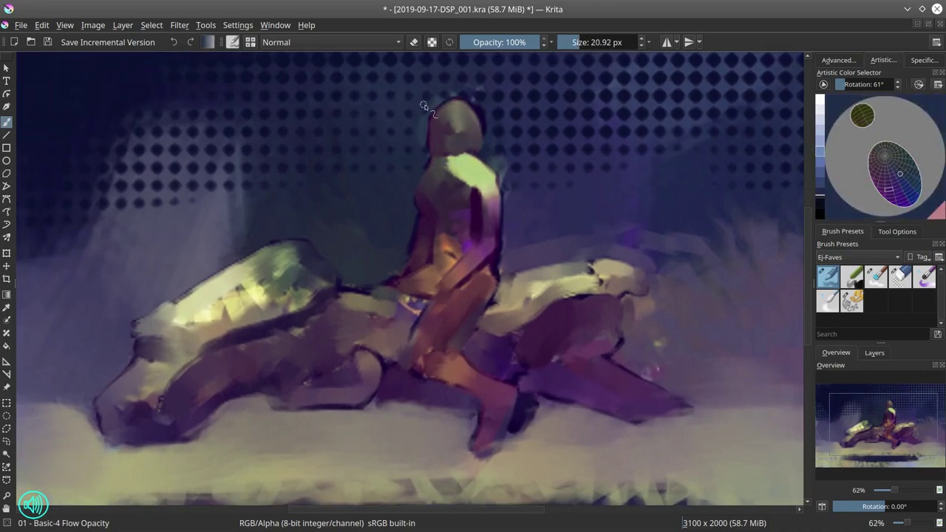
{"action": "left_click", "coordinate": [465, 102], "text": "ctrl"}
{"action": "left_click_drag", "start_coordinate": [460, 101], "coordinate": [479, 108]}
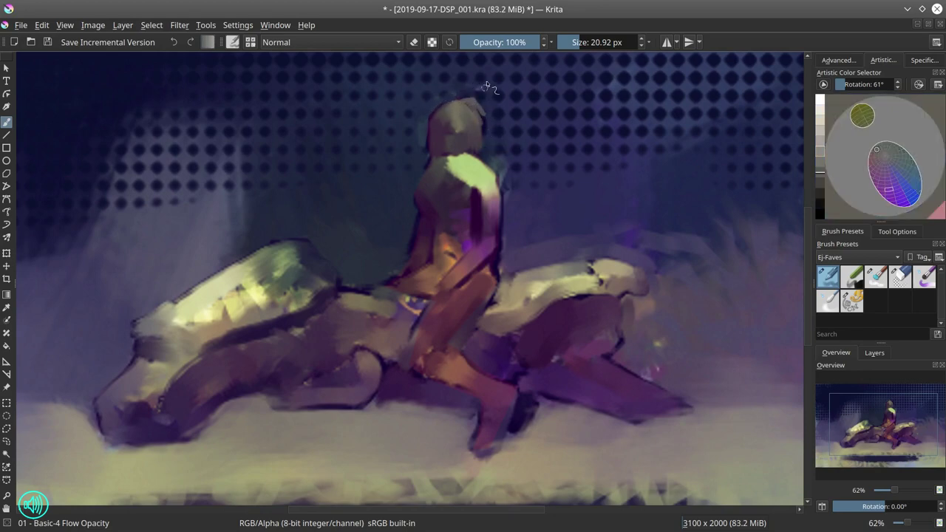
Step: Clean up the back of the rider's head and the neck edge with sampled head and background colours
{"action": "left_click", "coordinate": [478, 118], "text": "ctrl"}
{"action": "left_click", "coordinate": [485, 105], "text": "ctrl"}
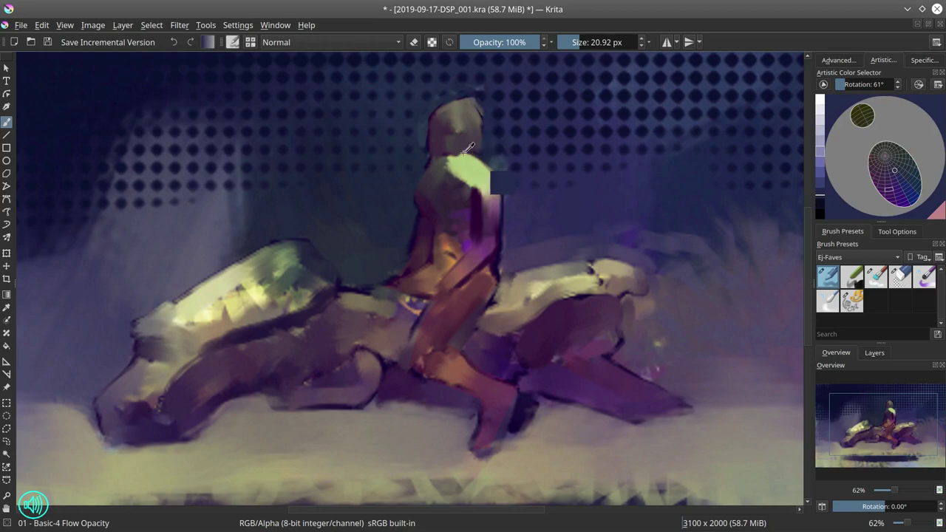
{"action": "left_click", "coordinate": [440, 147], "text": "ctrl"}
{"action": "left_click", "coordinate": [433, 158], "text": "ctrl"}
{"action": "left_click", "coordinate": [452, 143], "text": "ctrl"}
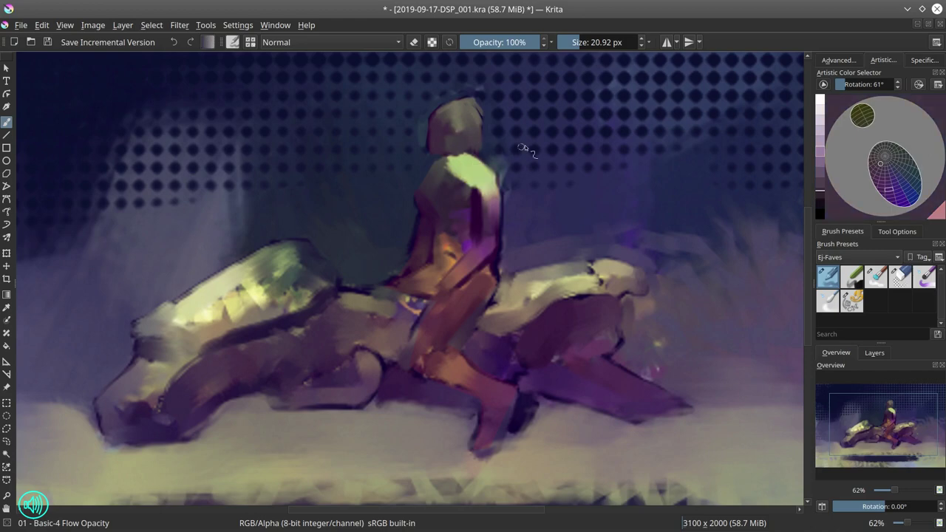
Step: Reduce the brush to 17.02 px and paint a dark purple visor on the front of the helmet
{"action": "key", "text": "bracketleft"}
{"action": "left_click", "coordinate": [841, 61]}
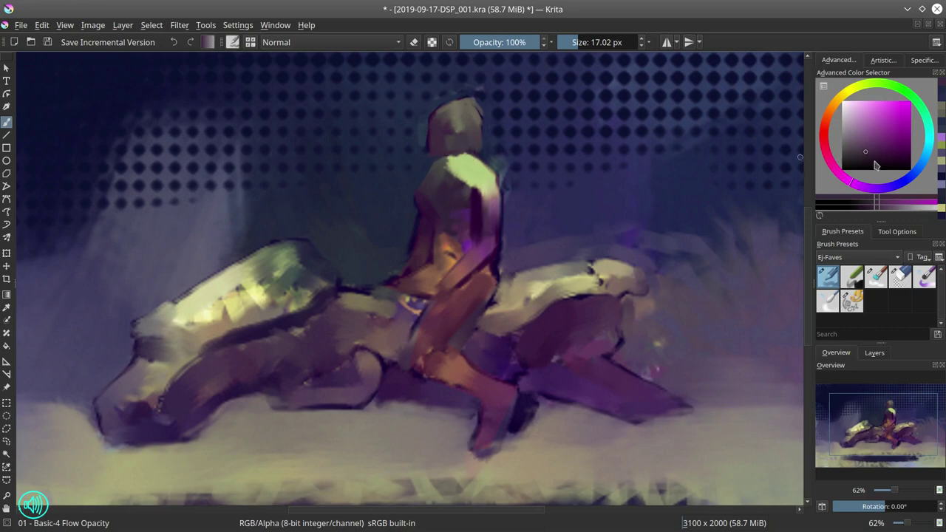
{"action": "left_click", "coordinate": [875, 161]}
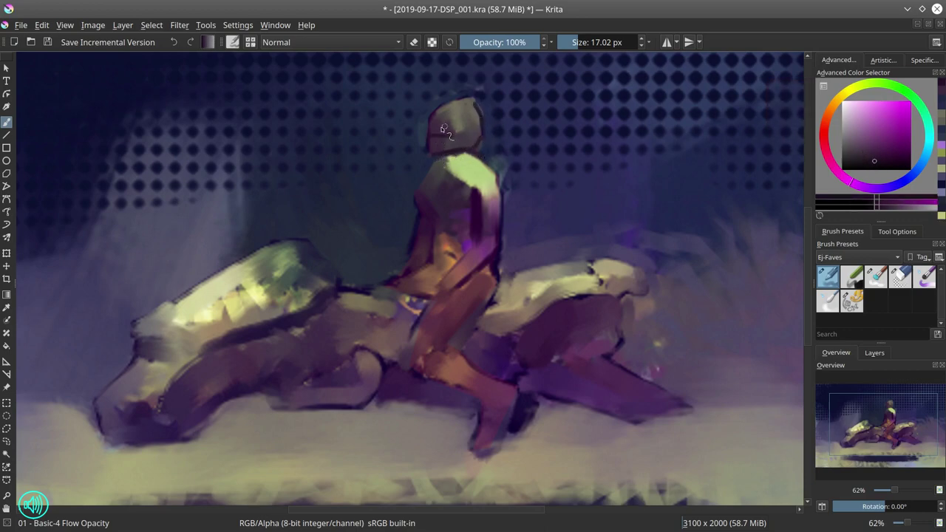
{"action": "left_click_drag", "start_coordinate": [439, 129], "coordinate": [452, 125]}
Step: Paint a pale green highlight across the top of the helmet and sample the background behind it
{"action": "left_click", "coordinate": [447, 107], "text": "ctrl"}
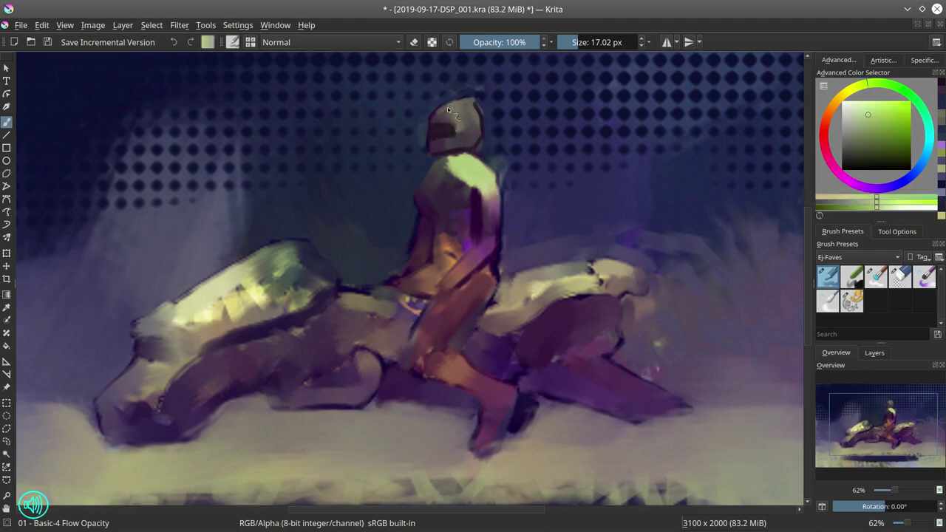
{"action": "mouse_move", "coordinate": [464, 106]}
{"action": "left_mouse_down"}
{"action": "mouse_move", "coordinate": [440, 109]}
{"action": "mouse_move", "coordinate": [452, 105]}
{"action": "left_mouse_up"}
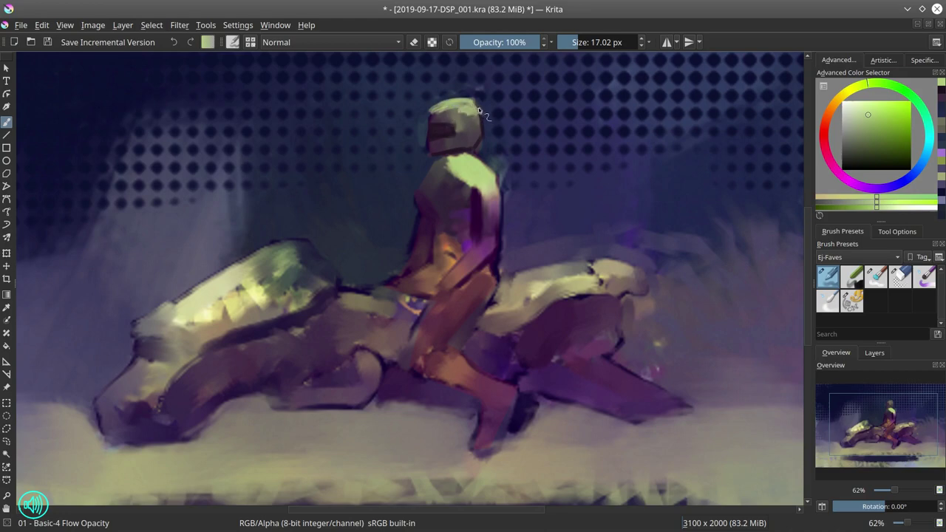
{"action": "left_click", "coordinate": [495, 114], "text": "ctrl"}
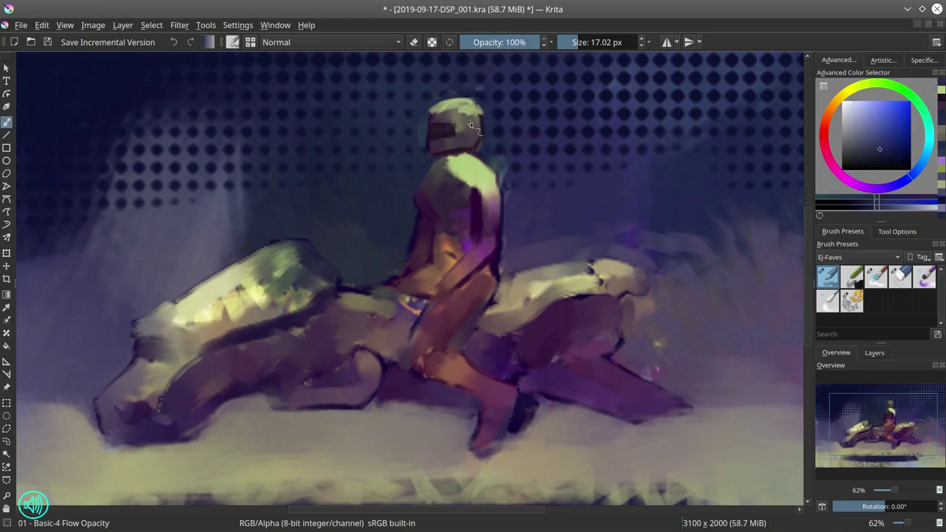
Step: Enlarge the brush to 31.60 px and trim the rider's front shoulder and arm outline with the sampled background colour
{"action": "left_click", "coordinate": [456, 189], "text": "ctrl"}
{"action": "left_click_drag", "start_coordinate": [448, 173], "coordinate": [456, 173], "text": "shift"}
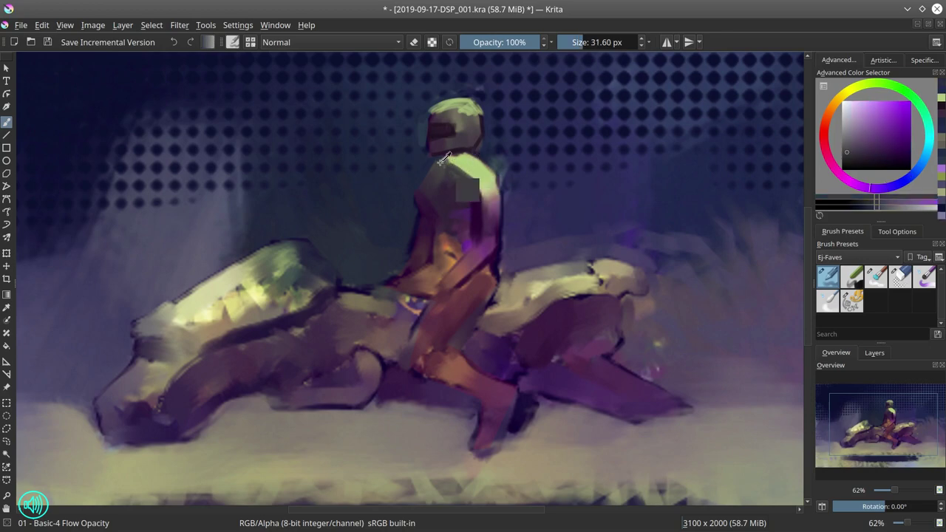
{"action": "left_click", "coordinate": [444, 159], "text": "ctrl"}
{"action": "mouse_move", "coordinate": [444, 161]}
{"action": "left_mouse_down"}
{"action": "mouse_move", "coordinate": [427, 185]}
{"action": "mouse_move", "coordinate": [413, 187]}
{"action": "mouse_move", "coordinate": [421, 207]}
{"action": "mouse_move", "coordinate": [411, 238]}
{"action": "left_mouse_up"}
{"action": "left_click", "coordinate": [418, 183], "text": "ctrl"}
Step: Repaint the rider's upper chest and front shoulder with sampled torso and grey-green tones
{"action": "left_click", "coordinate": [440, 189], "text": "ctrl"}
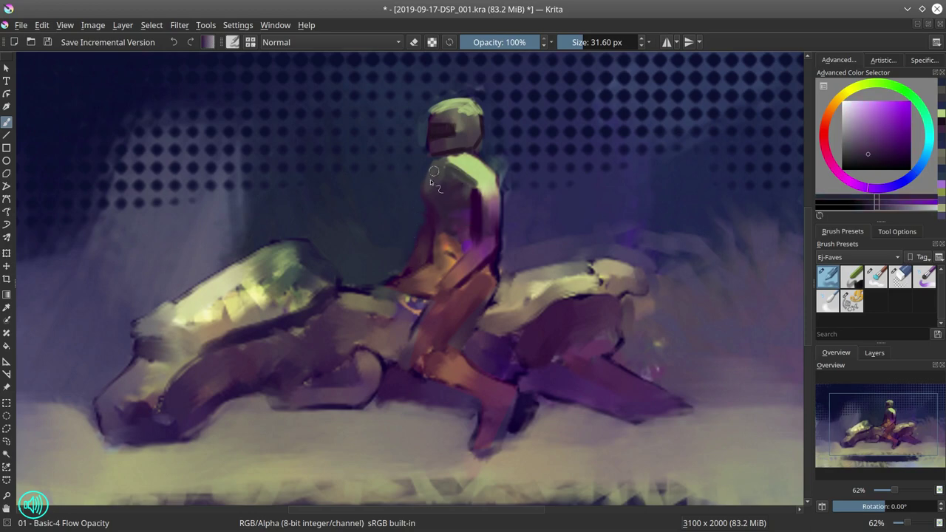
{"action": "mouse_move", "coordinate": [430, 201]}
{"action": "left_mouse_down"}
{"action": "mouse_move", "coordinate": [436, 213]}
{"action": "mouse_move", "coordinate": [427, 204]}
{"action": "mouse_move", "coordinate": [446, 171]}
{"action": "mouse_move", "coordinate": [432, 194]}
{"action": "left_mouse_up"}
{"action": "left_click", "coordinate": [468, 157], "text": "ctrl"}
{"action": "left_click", "coordinate": [449, 162], "text": "ctrl"}
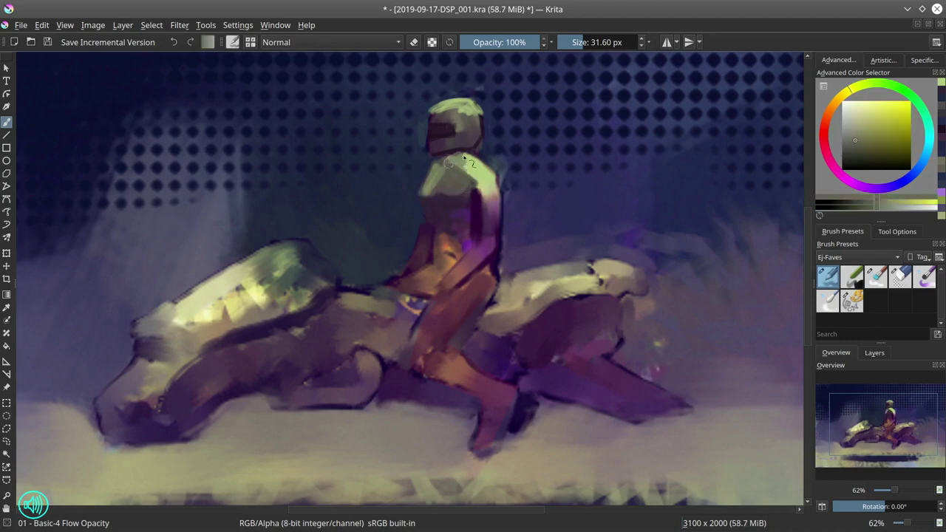
Step: Paint the neck and collar area in dark purple and clean the front of the neck with background colour
{"action": "left_click", "coordinate": [474, 210], "text": "ctrl"}
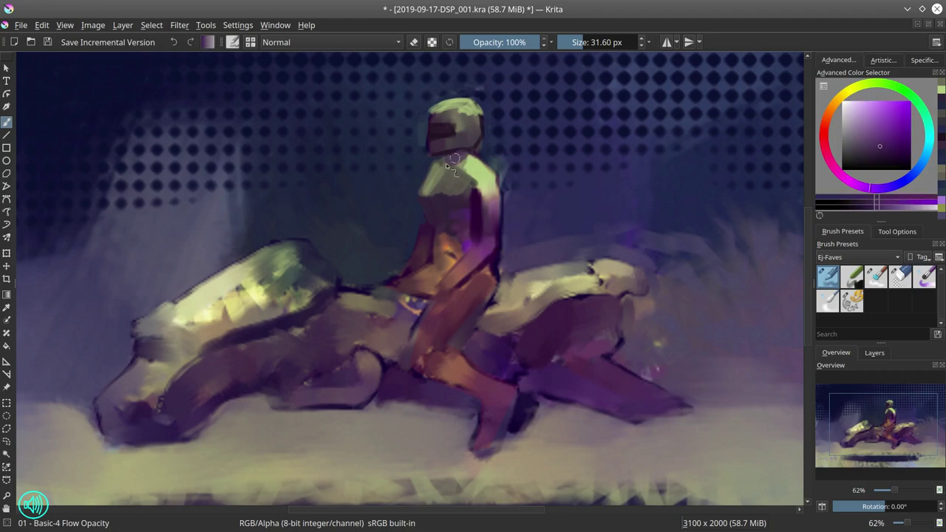
{"action": "left_click_drag", "start_coordinate": [448, 162], "coordinate": [467, 162]}
{"action": "left_click", "coordinate": [465, 209], "text": "ctrl"}
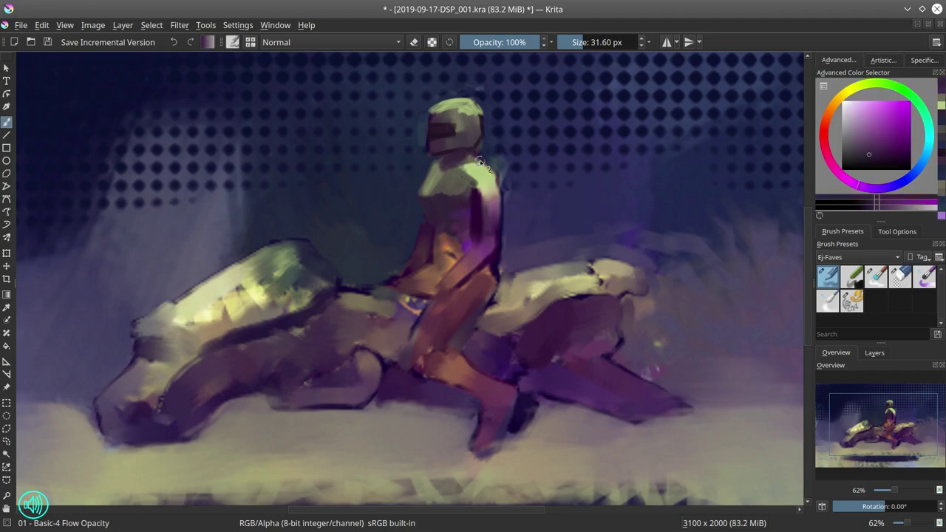
{"action": "left_click", "coordinate": [427, 166], "text": "ctrl"}
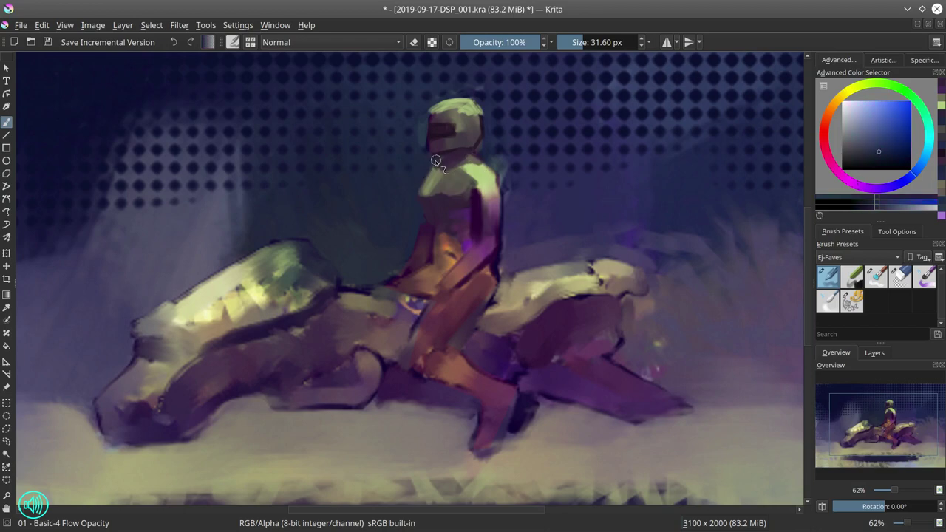
Step: Paint sampled pale green light across the rider's chest and trim behind the rear shoulder with sampled background colour
{"action": "left_click", "coordinate": [476, 164], "text": "ctrl"}
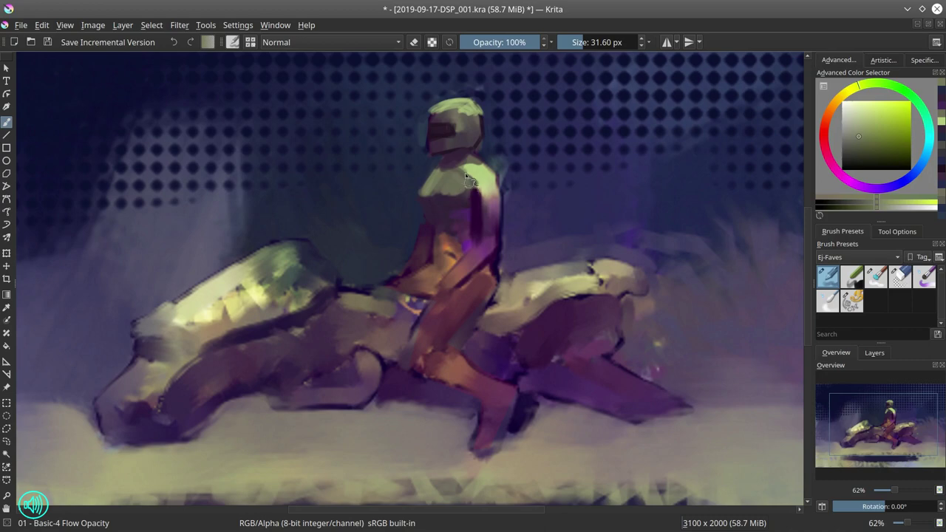
{"action": "left_click_drag", "start_coordinate": [450, 197], "coordinate": [427, 200]}
{"action": "left_click", "coordinate": [501, 173], "text": "ctrl"}
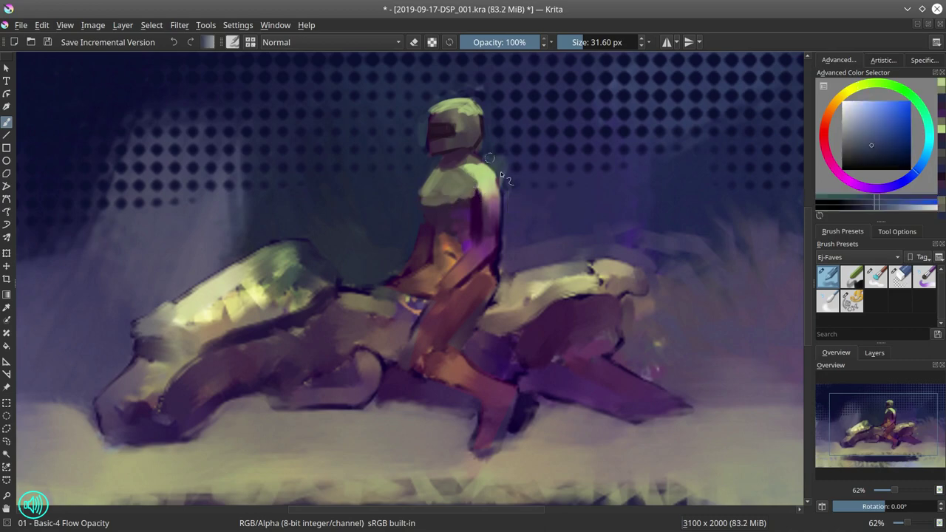
{"action": "left_click", "coordinate": [492, 176], "text": "ctrl"}
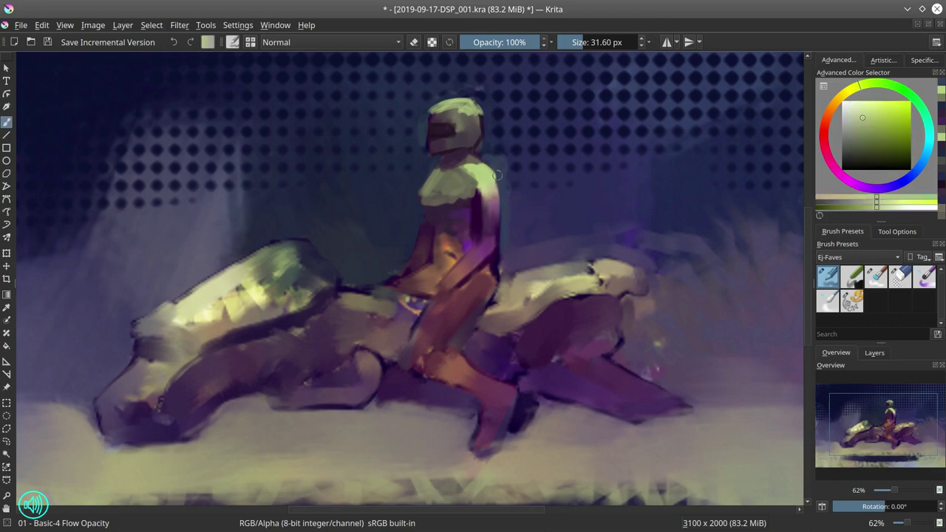
Step: Reduce the brush to 18.23 px and paint pale green down the back of the upper arm, with mauve along its inner side
{"action": "left_click_drag", "start_coordinate": [504, 179], "coordinate": [499, 213], "text": "shift"}
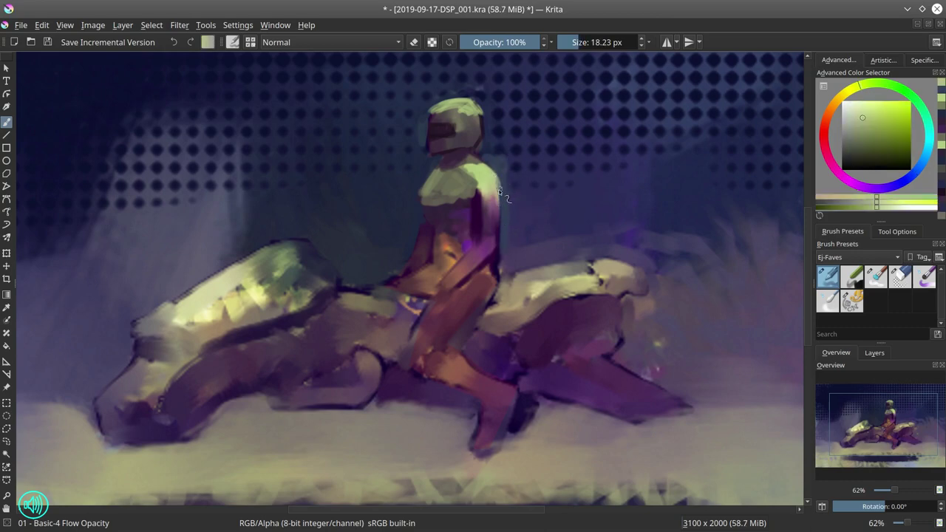
{"action": "left_click", "coordinate": [485, 216], "text": "ctrl"}
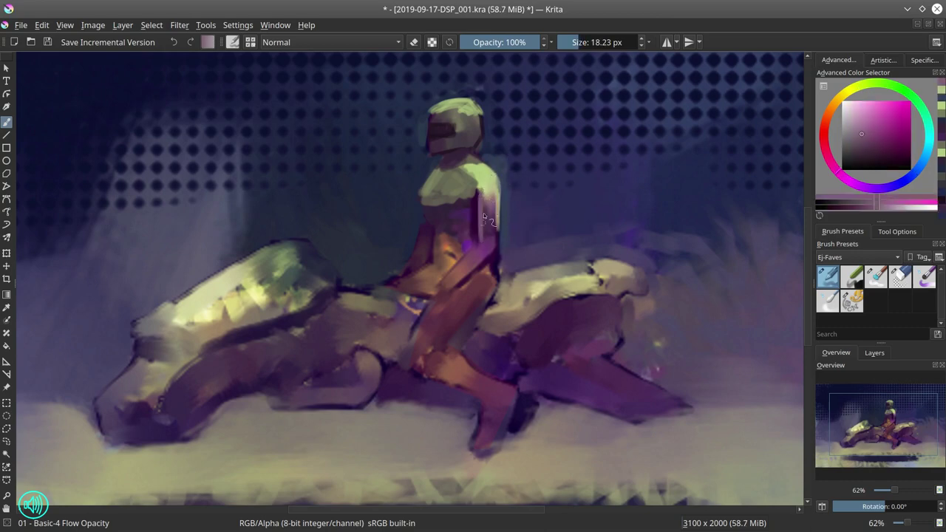
{"action": "left_click", "coordinate": [482, 231], "text": "ctrl"}
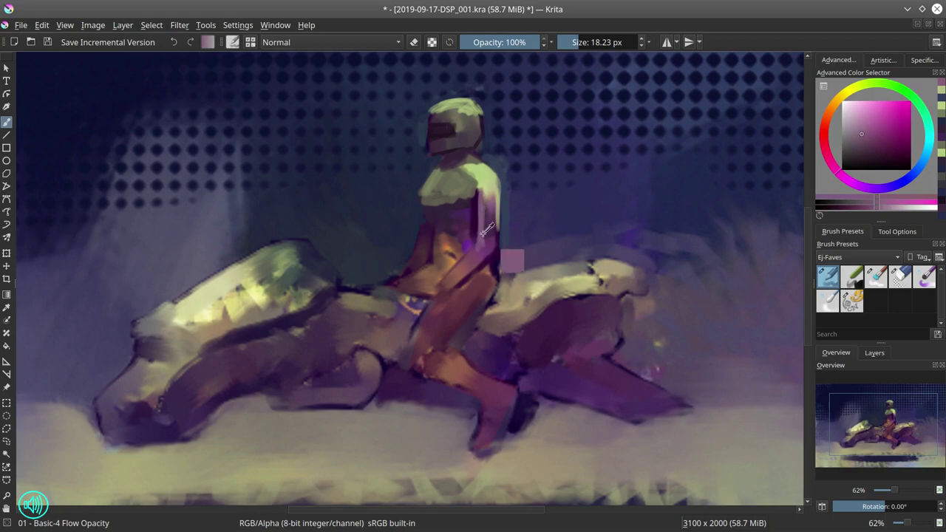
{"action": "left_click_drag", "start_coordinate": [481, 238], "coordinate": [449, 279]}
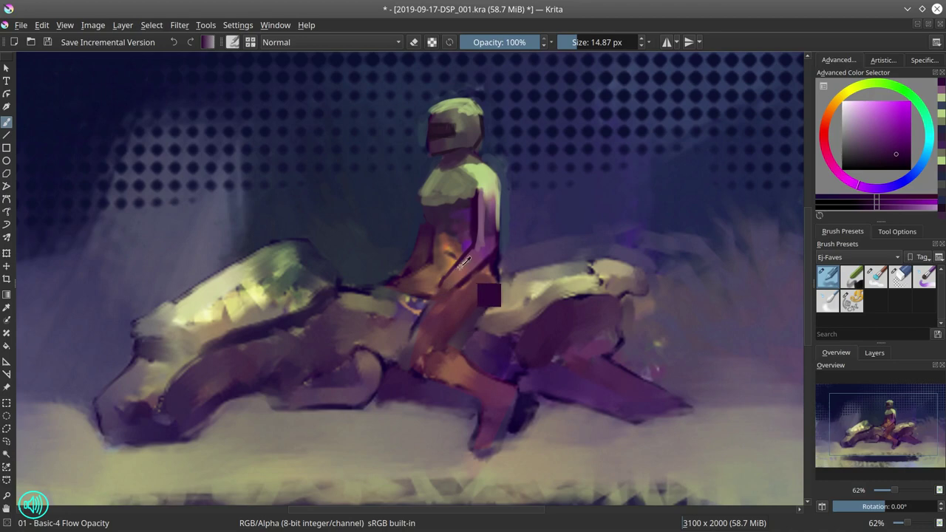
Step: Shape the rider's near forearm and wrist over the thigh with sampled reddish and purple tones at 14.87 px
{"action": "left_click", "coordinate": [444, 286], "text": "ctrl"}
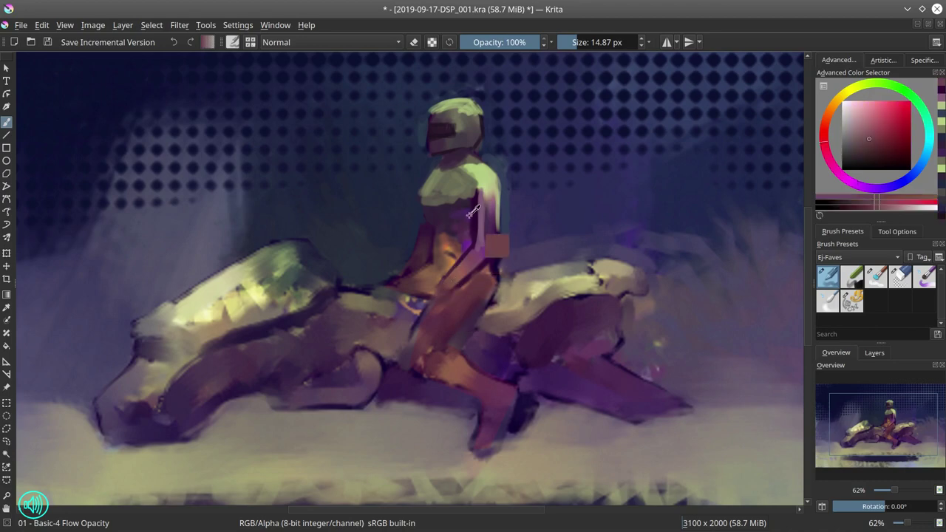
{"action": "left_click", "coordinate": [466, 210], "text": "ctrl"}
{"action": "left_click_drag", "start_coordinate": [442, 280], "coordinate": [448, 293]}
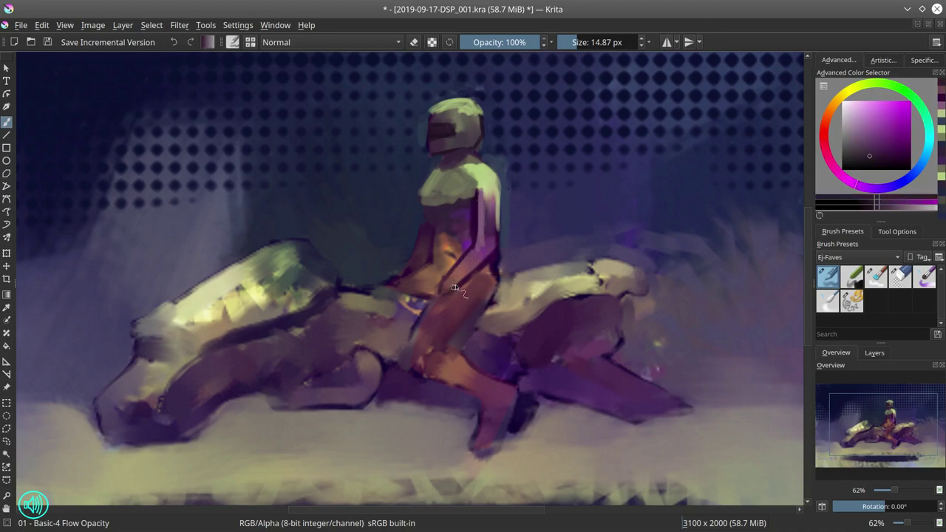
{"action": "left_click", "coordinate": [486, 216], "text": "ctrl"}
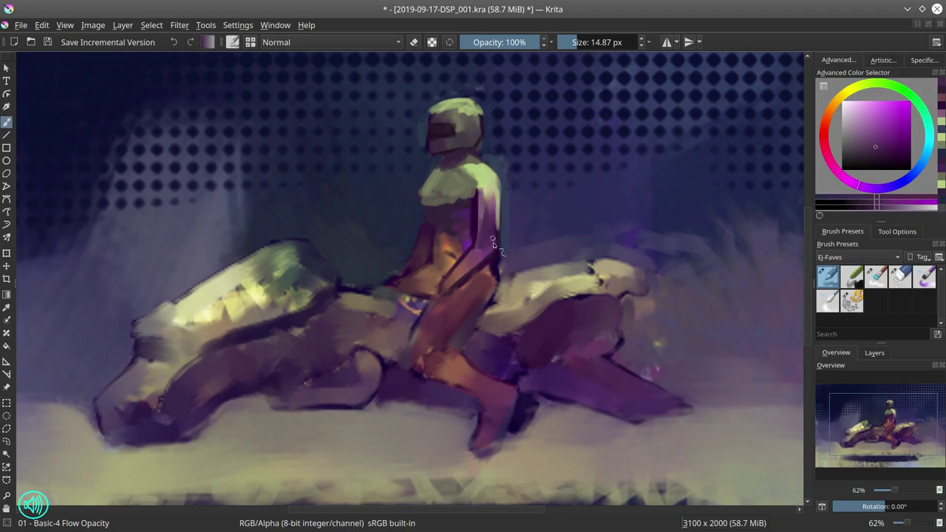
Step: Set the brush to 18.89 px and trim the front edge of the far arm with sampled dark blue background colour
{"action": "left_click", "coordinate": [415, 229], "text": "ctrl"}
{"action": "left_click_drag", "start_coordinate": [424, 229], "coordinate": [402, 264], "text": "shift"}
{"action": "left_click", "coordinate": [406, 248], "text": "ctrl"}
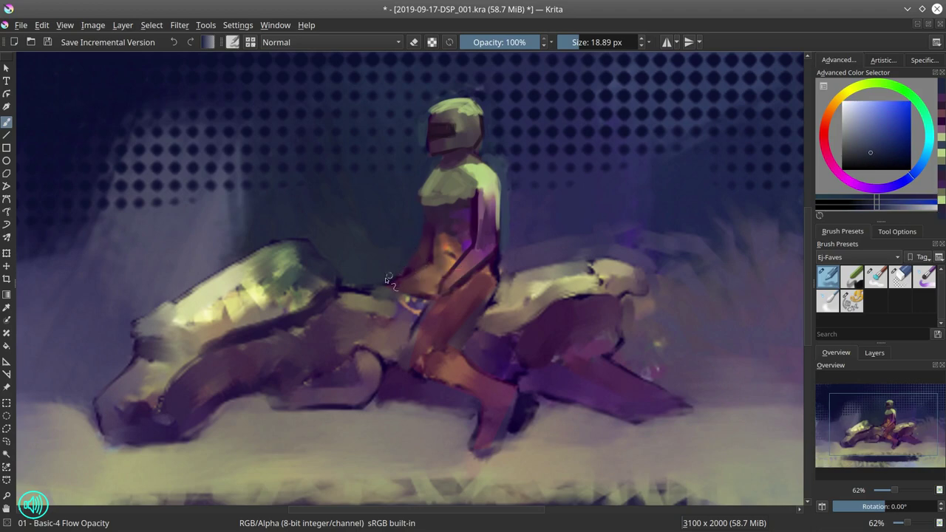
Step: Paint pale green highlight strokes along both of the rider's forearms and the far thigh
{"action": "left_click", "coordinate": [494, 181], "text": "ctrl"}
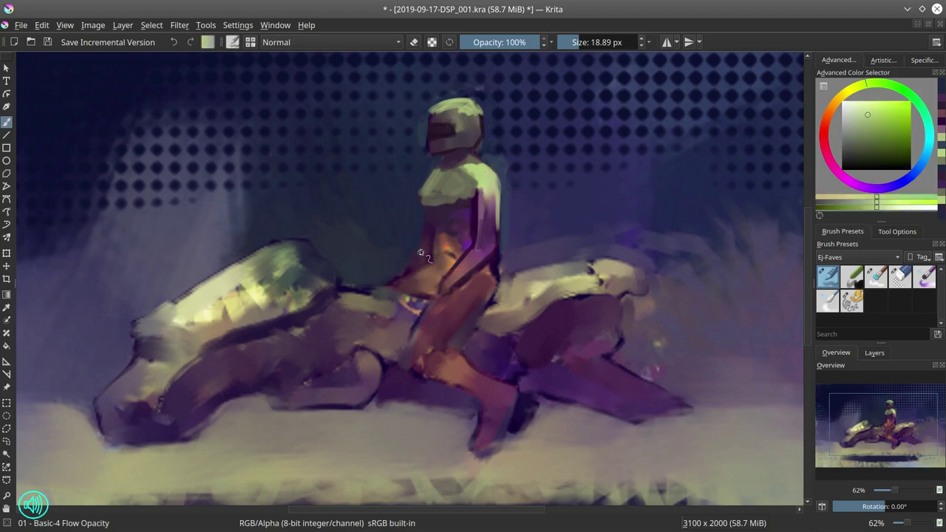
{"action": "left_click_drag", "start_coordinate": [418, 251], "coordinate": [393, 277]}
{"action": "left_click_drag", "start_coordinate": [463, 257], "coordinate": [441, 287]}
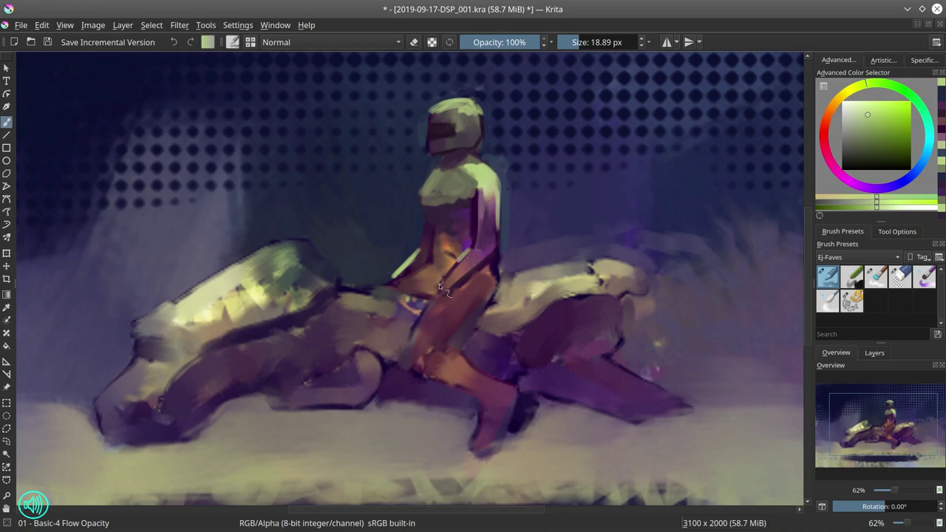
{"action": "mouse_move", "coordinate": [482, 248]}
{"action": "left_mouse_down"}
{"action": "mouse_move", "coordinate": [451, 277]}
{"action": "mouse_move", "coordinate": [463, 268]}
{"action": "left_mouse_up"}
{"action": "left_click_drag", "start_coordinate": [383, 288], "coordinate": [424, 269]}
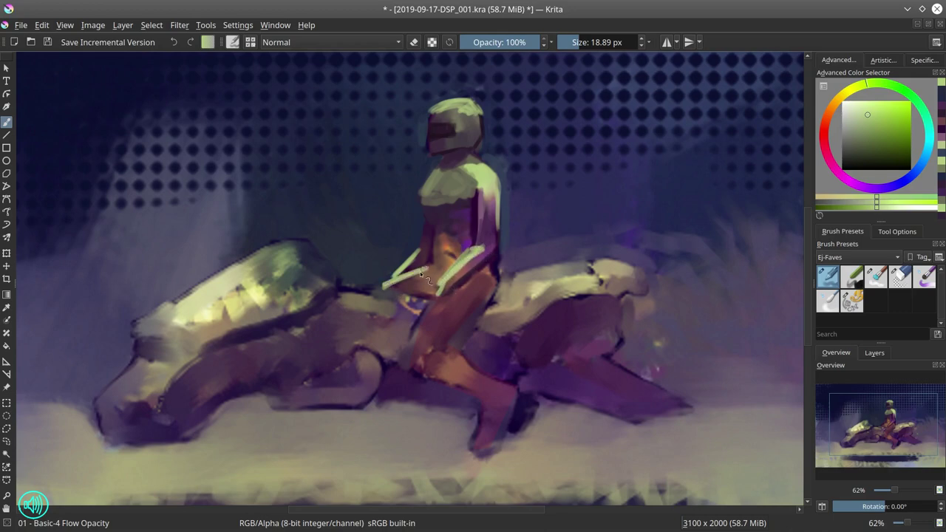
Step: Separate the near hand from the thigh with sampled purple and paint pale green highlights down the front of the near thigh
{"action": "left_click", "coordinate": [458, 219], "text": "ctrl"}
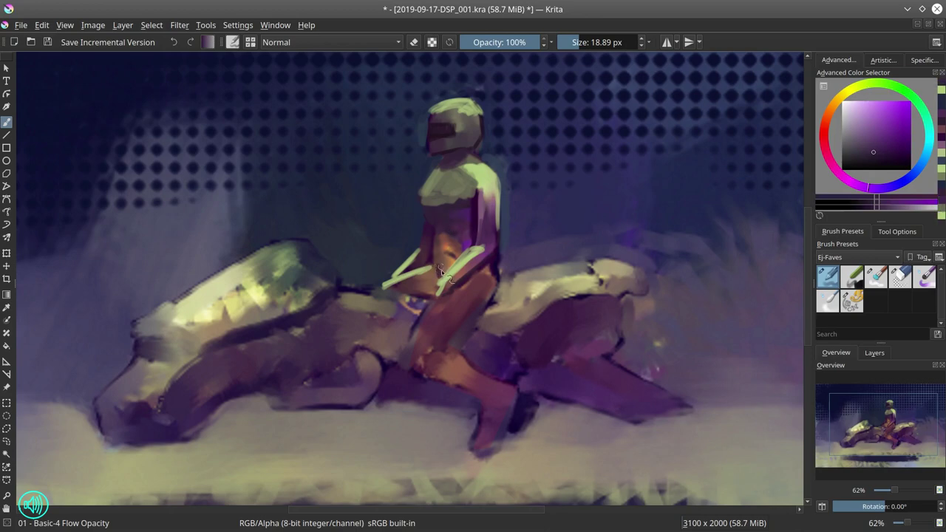
{"action": "mouse_move", "coordinate": [437, 273]}
{"action": "left_mouse_down"}
{"action": "mouse_move", "coordinate": [412, 356]}
{"action": "mouse_move", "coordinate": [446, 303]}
{"action": "mouse_move", "coordinate": [409, 357]}
{"action": "mouse_move", "coordinate": [451, 299]}
{"action": "left_mouse_up"}
{"action": "left_click", "coordinate": [493, 186], "text": "ctrl"}
{"action": "left_click", "coordinate": [484, 212], "text": "ctrl"}
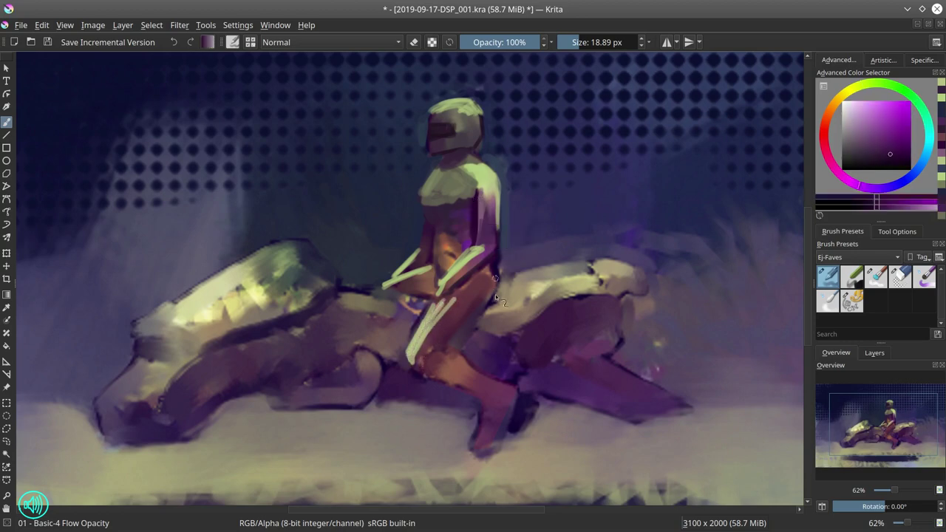
Step: Draw a dark purple edge from the hip along the underside of the thigh and repaint the knee in sampled reddish brown
{"action": "left_click", "coordinate": [499, 253], "text": "ctrl"}
{"action": "mouse_move", "coordinate": [495, 272]}
{"action": "left_mouse_down"}
{"action": "mouse_move", "coordinate": [457, 349]}
{"action": "mouse_move", "coordinate": [439, 354]}
{"action": "left_mouse_up"}
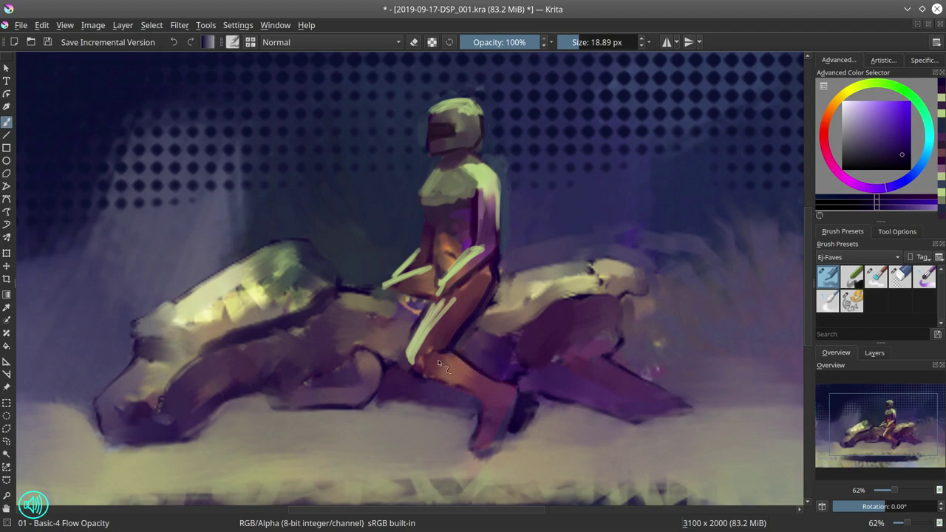
{"action": "left_click", "coordinate": [422, 360], "text": "ctrl"}
{"action": "mouse_move", "coordinate": [421, 358]}
{"action": "left_mouse_down"}
{"action": "mouse_move", "coordinate": [415, 369]}
{"action": "mouse_move", "coordinate": [429, 377]}
{"action": "left_mouse_up"}
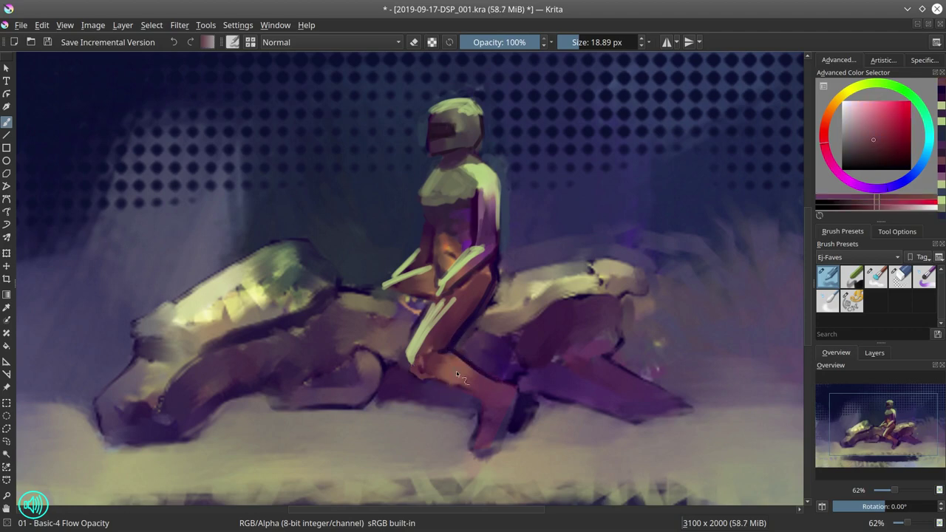
Step: Outline the rider's knee, lower leg and foot in dark purple, extending the foot straight down
{"action": "left_click", "coordinate": [430, 354], "text": "ctrl"}
{"action": "left_click", "coordinate": [426, 374], "text": "ctrl"}
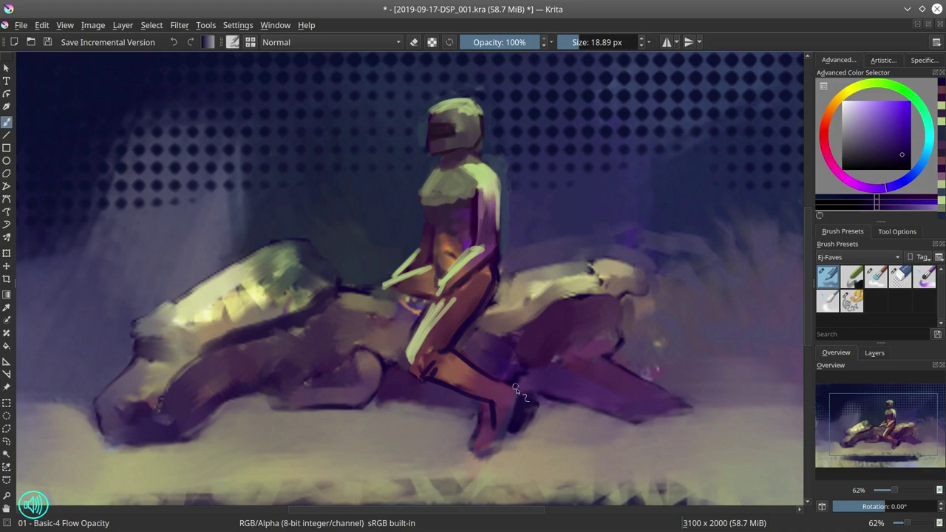
{"action": "left_click_drag", "start_coordinate": [492, 401], "coordinate": [497, 441]}
Step: Fill the foot with sampled magenta-purple, soften it with the Blender Textured Soft preset, and return to Basic-4 Flow Opacity
{"action": "left_click", "coordinate": [509, 405], "text": "ctrl"}
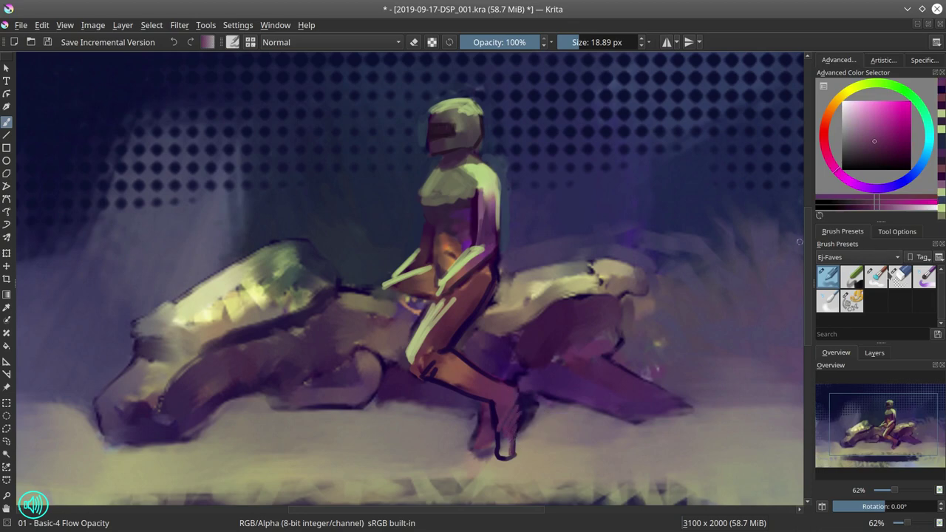
{"action": "left_click", "coordinate": [875, 275]}
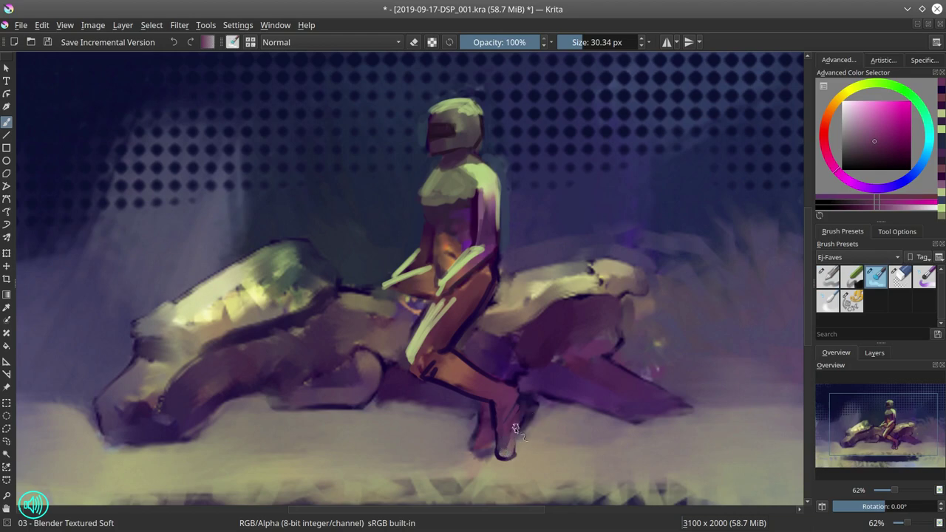
{"action": "key", "text": "bracketright"}
{"action": "left_click", "coordinate": [828, 276]}
Step: Enlarge the brush to 35.67 px, cover the old foot with sampled ground colour, and repaint the bike's purple underside in front of the leg
{"action": "left_click", "coordinate": [460, 442], "text": "ctrl"}
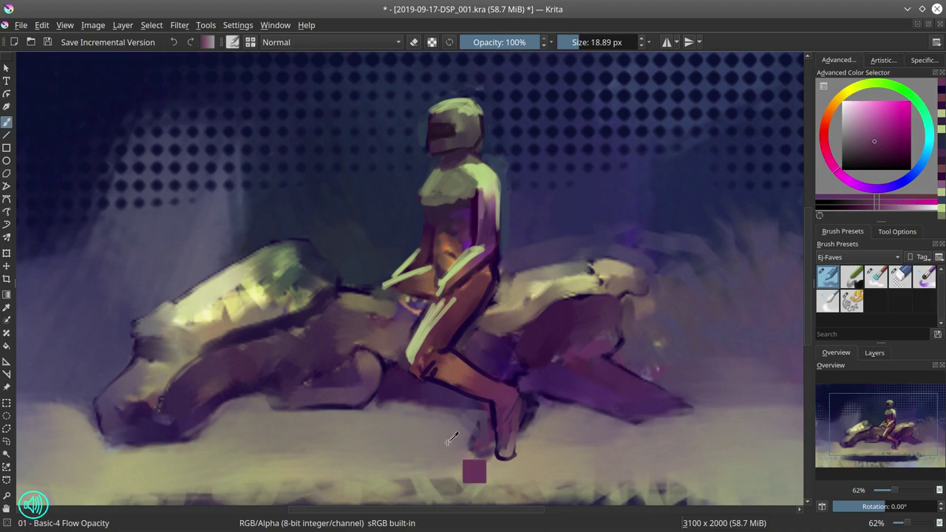
{"action": "key", "text": "bracketright"}
{"action": "key", "text": "bracketright"}
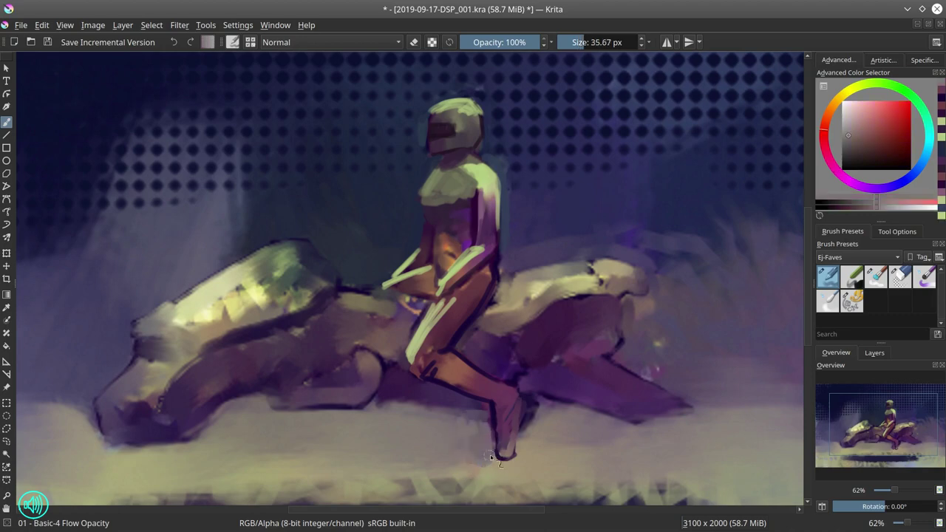
{"action": "mouse_move", "coordinate": [491, 457]}
{"action": "left_mouse_down"}
{"action": "mouse_move", "coordinate": [488, 425]}
{"action": "mouse_move", "coordinate": [484, 458]}
{"action": "left_mouse_up"}
{"action": "left_click", "coordinate": [456, 403], "text": "ctrl"}
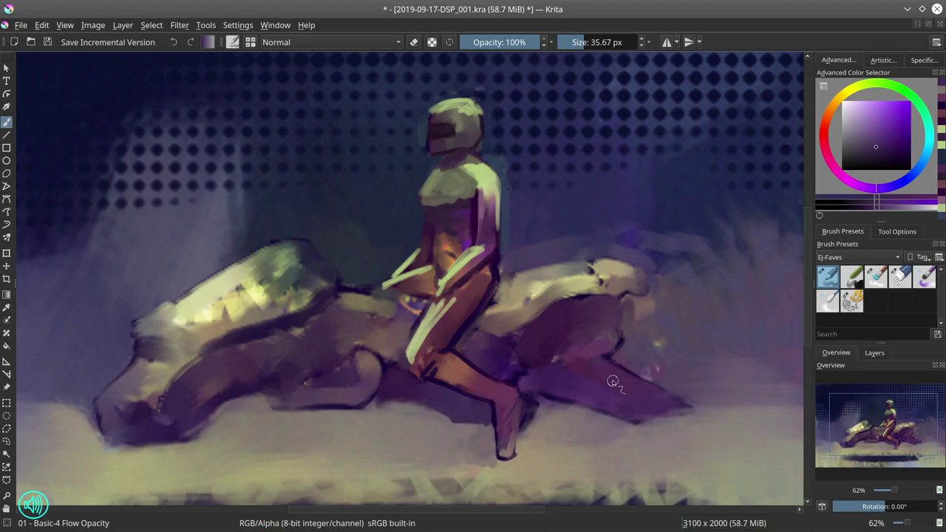
Step: Paint a bent beige highlight on the bike's lower pod and a pale yellow 22.33 px streak on the body ahead of the rider
{"action": "left_click", "coordinate": [289, 331], "text": "ctrl"}
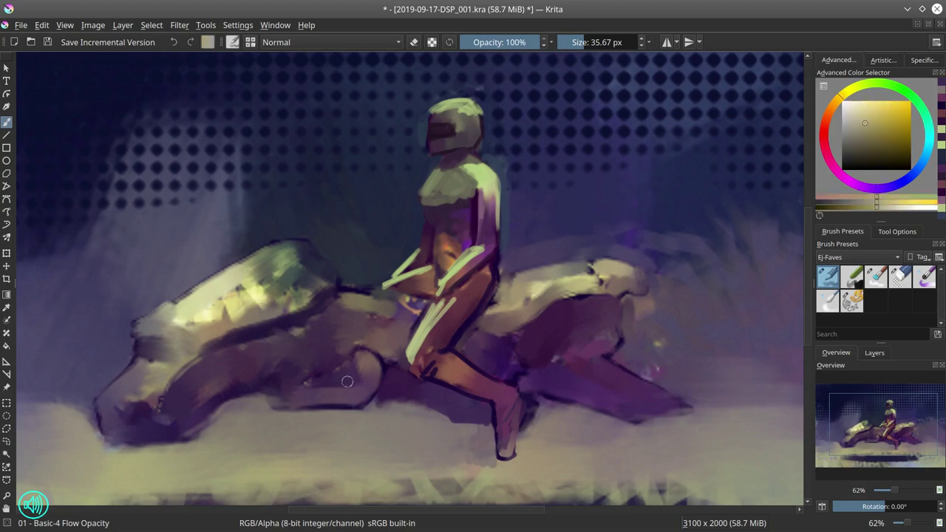
{"action": "mouse_move", "coordinate": [293, 388]}
{"action": "left_mouse_down"}
{"action": "mouse_move", "coordinate": [344, 378]}
{"action": "mouse_move", "coordinate": [361, 360]}
{"action": "left_mouse_up"}
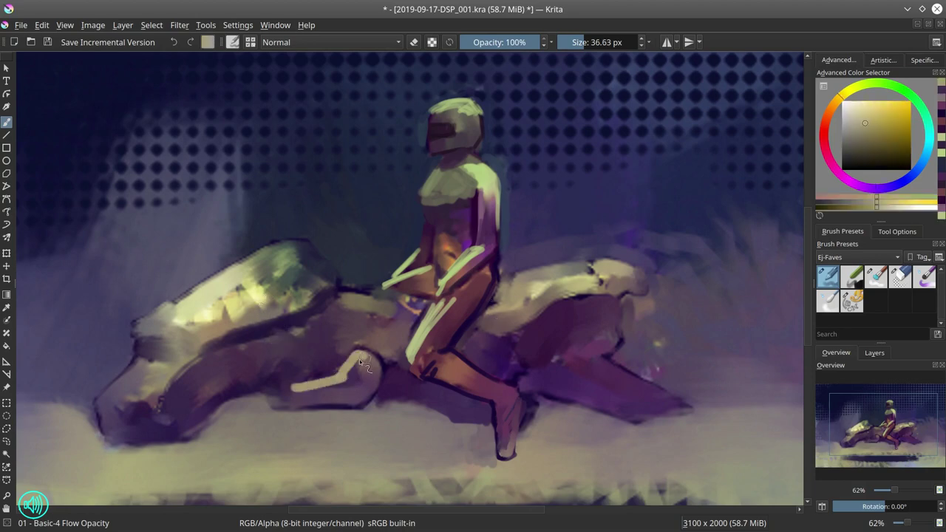
{"action": "left_click_drag", "start_coordinate": [367, 319], "coordinate": [360, 320], "text": "shift"}
{"action": "left_click", "coordinate": [262, 292], "text": "ctrl"}
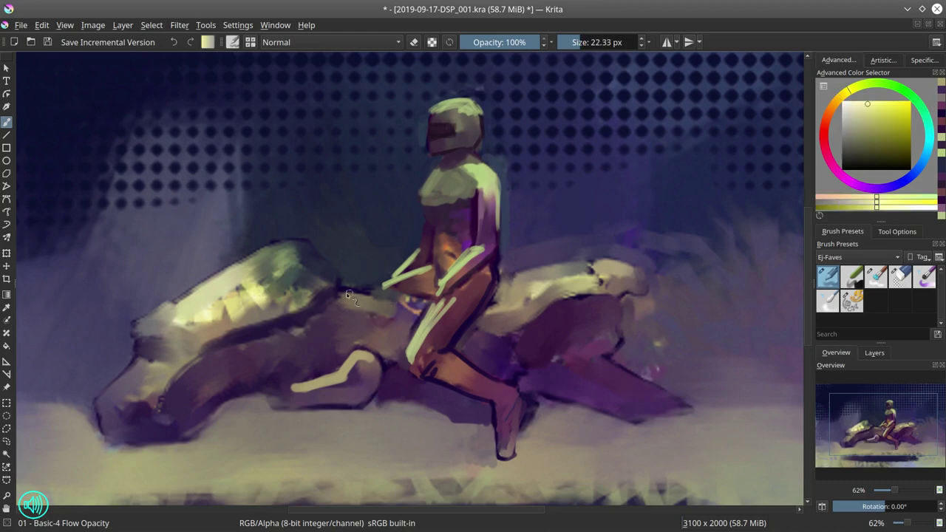
{"action": "left_click_drag", "start_coordinate": [348, 294], "coordinate": [388, 303]}
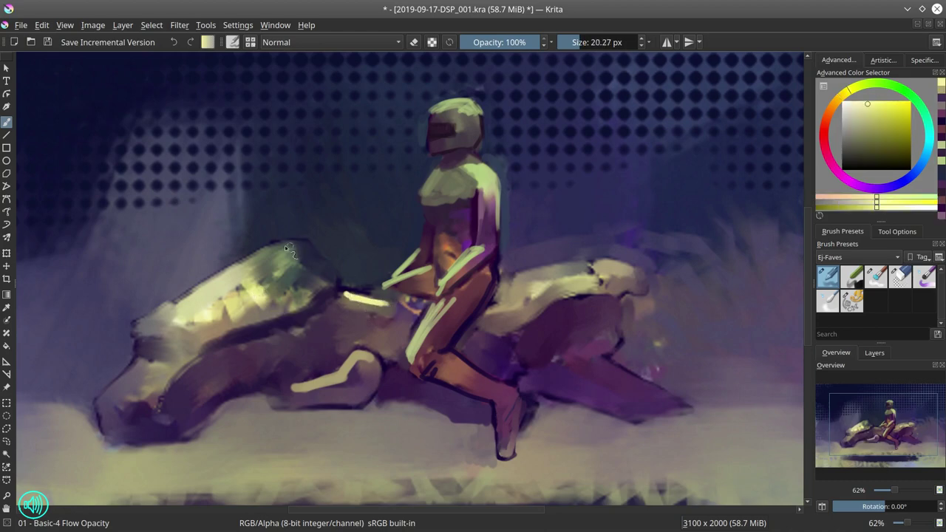
Step: Reduce the brush to 17.60 px and trace pale yellow rim light along the front fairing, the nose and the rear seat
{"action": "key", "text": "bracketleft"}
{"action": "key", "text": "bracketleft"}
{"action": "mouse_move", "coordinate": [148, 317]}
{"action": "left_mouse_down"}
{"action": "mouse_move", "coordinate": [281, 239]}
{"action": "mouse_move", "coordinate": [333, 267]}
{"action": "left_mouse_up"}
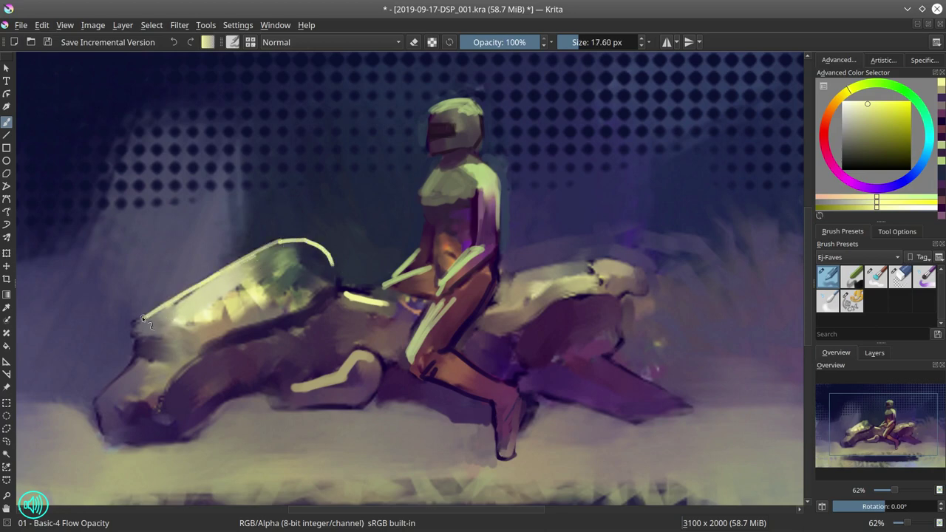
{"action": "left_click_drag", "start_coordinate": [138, 349], "coordinate": [96, 401]}
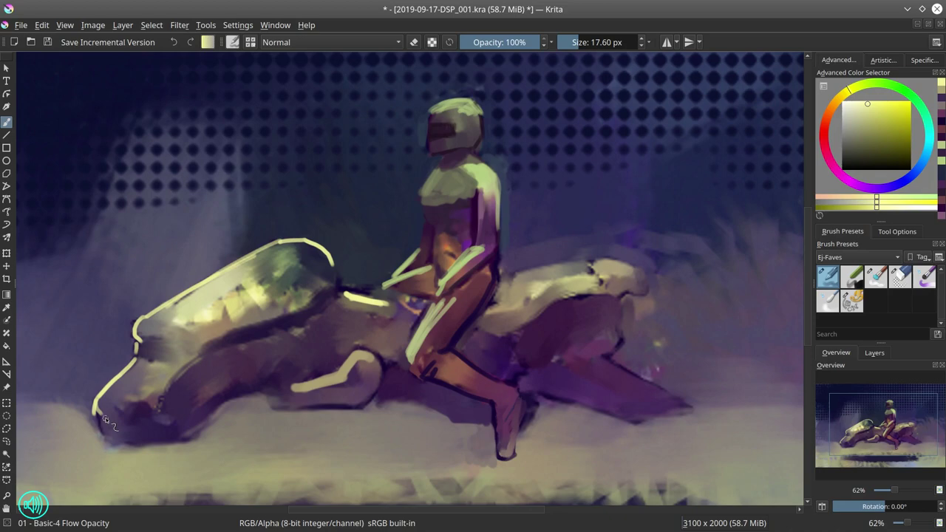
{"action": "left_click_drag", "start_coordinate": [502, 280], "coordinate": [626, 263]}
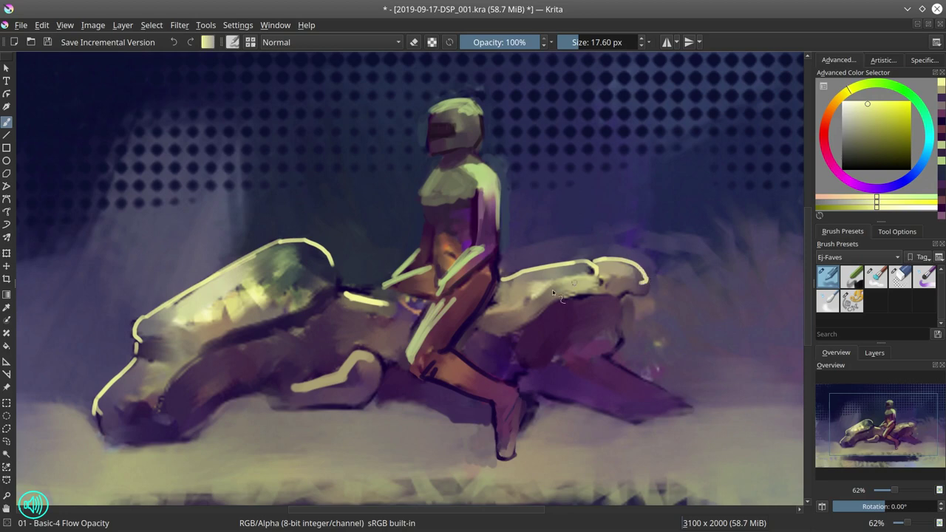
Step: Paint dark purple shadows beneath the front fairing and the yellow streak, and add a sampled beige band above the streak
{"action": "left_click", "coordinate": [347, 336], "text": "ctrl"}
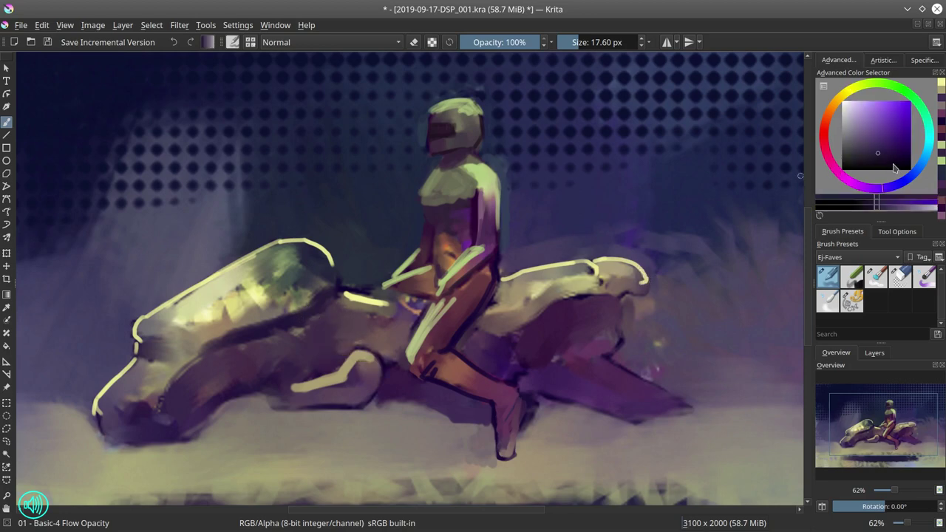
{"action": "left_click", "coordinate": [879, 159]}
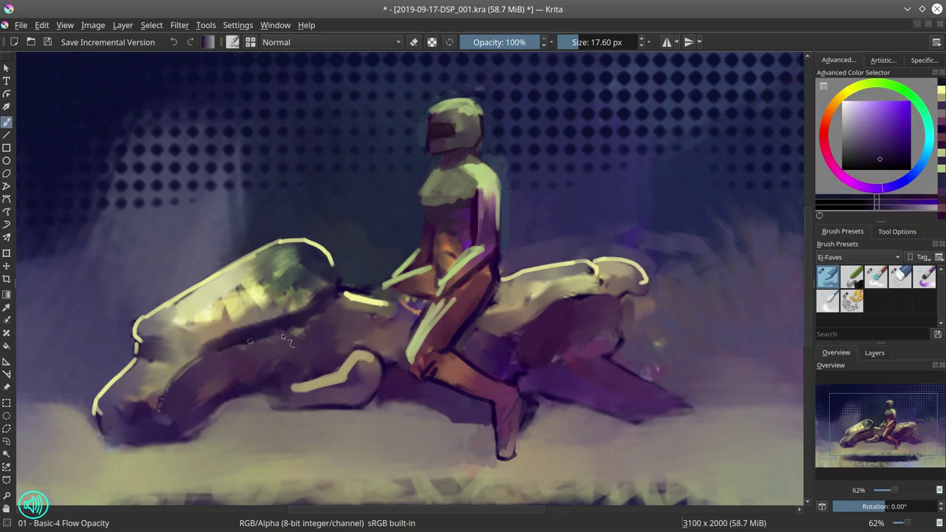
{"action": "left_click_drag", "start_coordinate": [282, 336], "coordinate": [323, 312]}
{"action": "left_click_drag", "start_coordinate": [351, 309], "coordinate": [390, 313]}
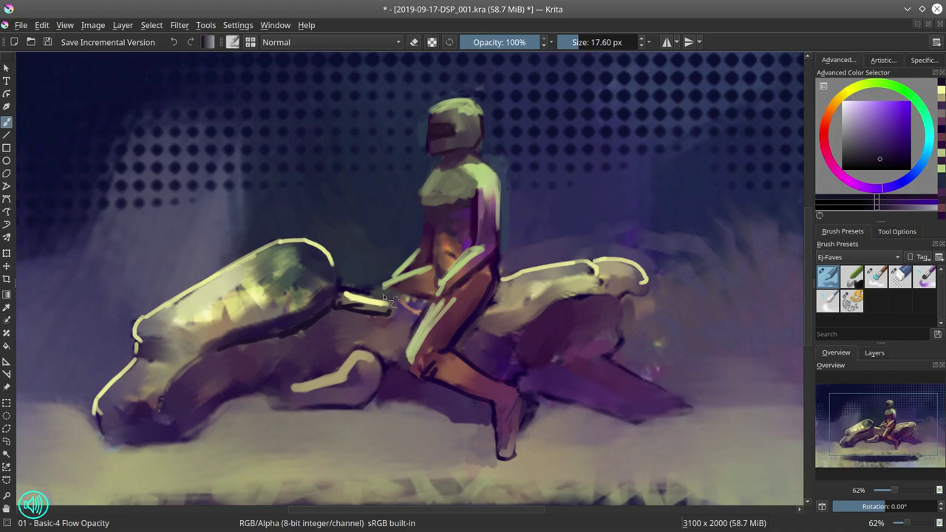
{"action": "left_click", "coordinate": [556, 283], "text": "ctrl"}
{"action": "left_click_drag", "start_coordinate": [343, 289], "coordinate": [399, 298]}
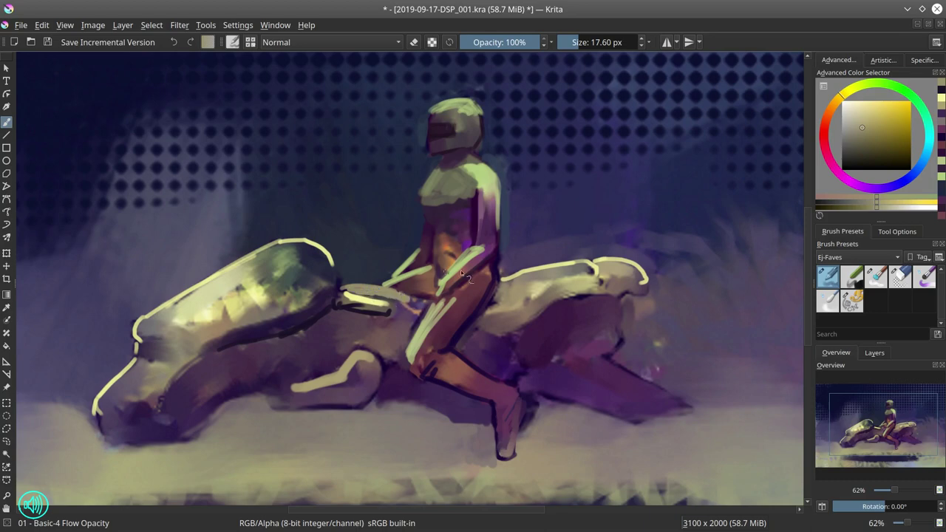
Step: Define the rider's forearm against the thigh with sampled brown and dark purple, and extend the forearm's pale green highlight
{"action": "left_click", "coordinate": [449, 284], "text": "ctrl"}
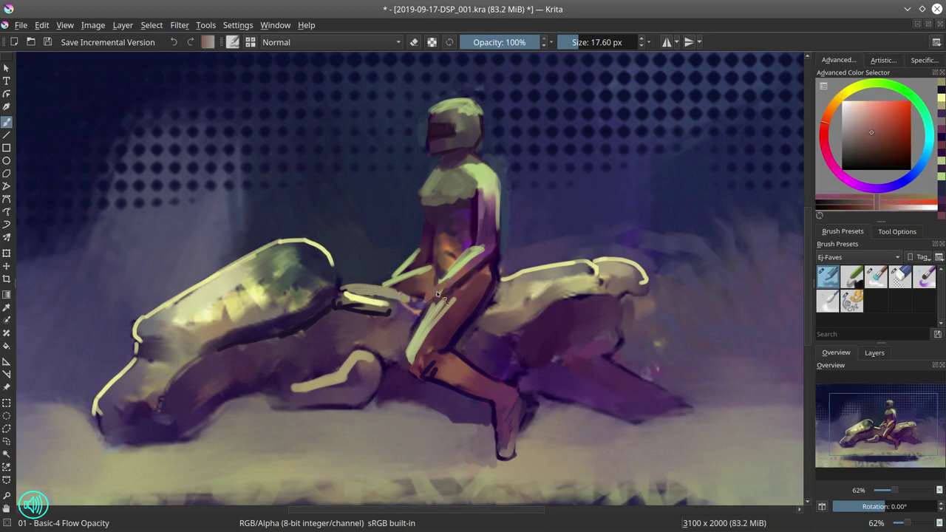
{"action": "left_click", "coordinate": [439, 284], "text": "ctrl"}
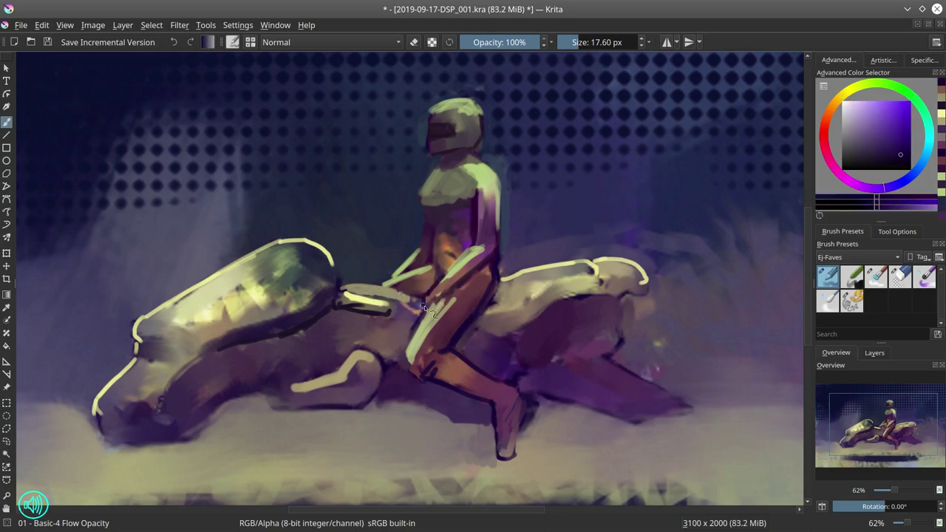
{"action": "left_click", "coordinate": [450, 275], "text": "ctrl"}
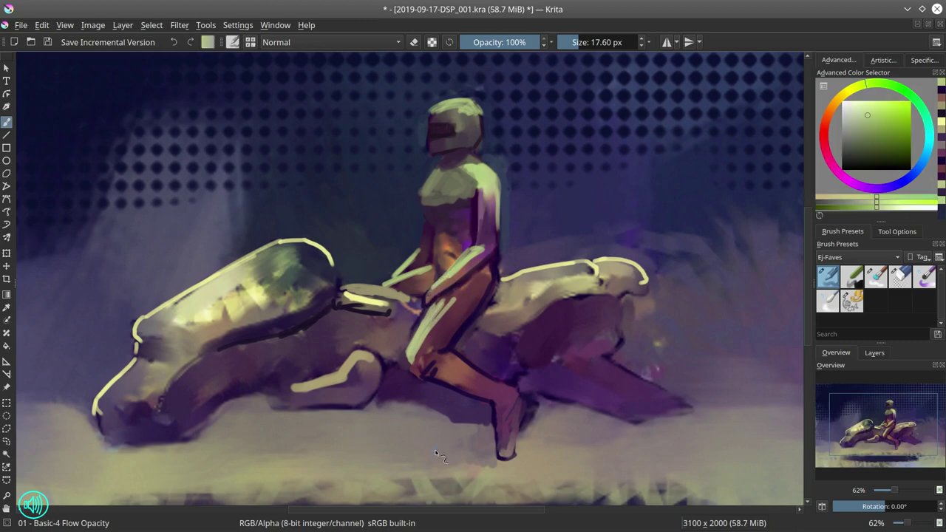
Step: Shade the bike's body ahead of the rider's knee with sampled purple, and outline the front underside and nose in darker violet
{"action": "left_click", "coordinate": [332, 351], "text": "ctrl"}
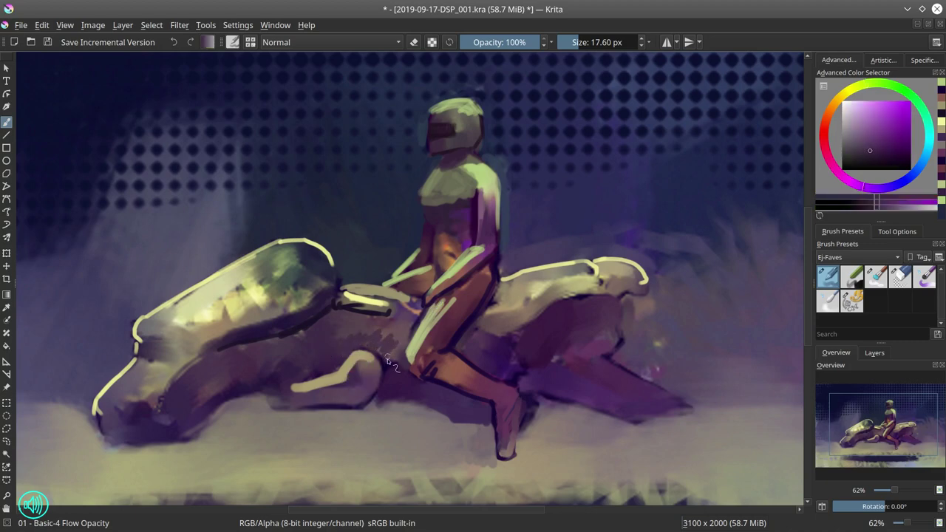
{"action": "left_click", "coordinate": [249, 386], "text": "ctrl"}
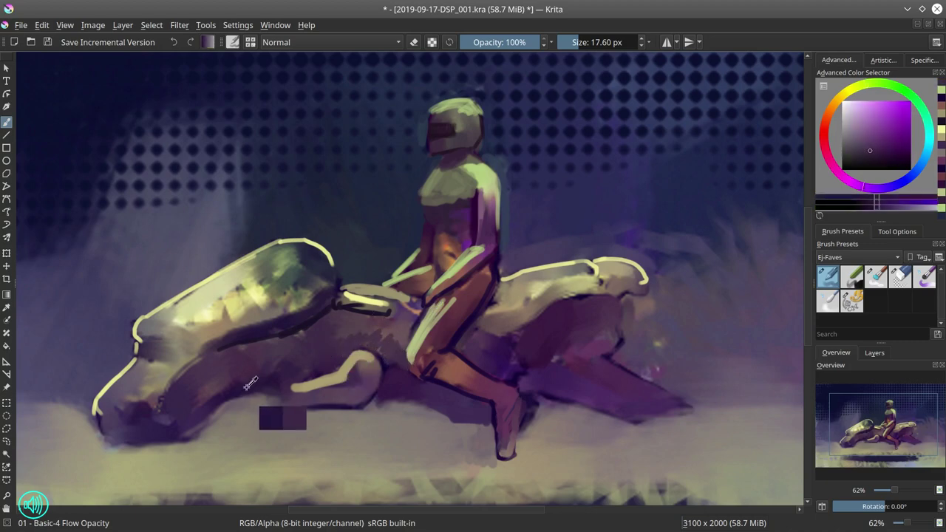
{"action": "left_click", "coordinate": [887, 157]}
{"action": "left_click_drag", "start_coordinate": [179, 433], "coordinate": [176, 436]}
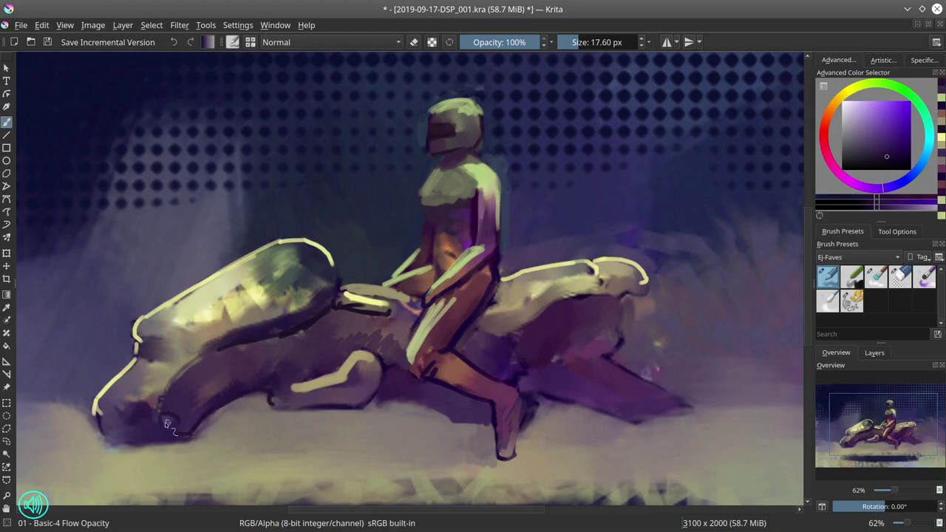
{"action": "left_click_drag", "start_coordinate": [163, 412], "coordinate": [182, 375]}
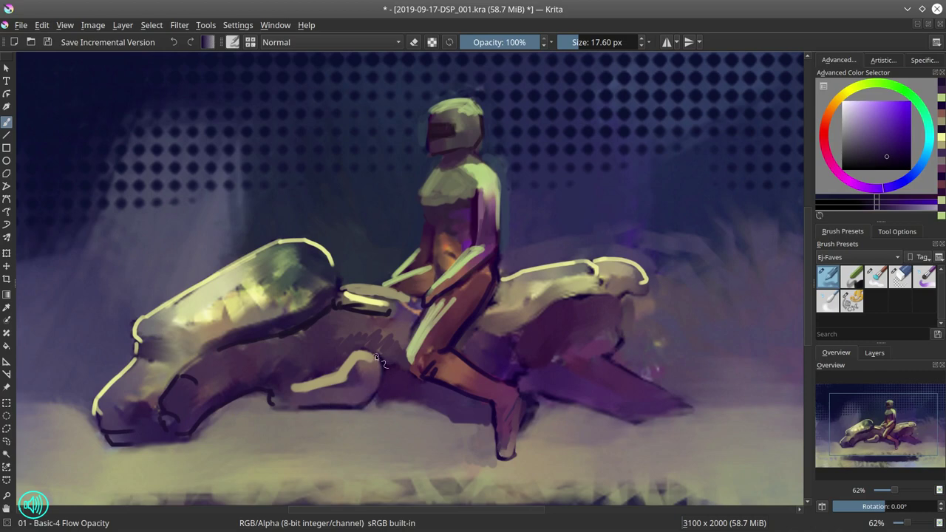
Step: Draw two dark struts beneath the bike, and shade behind the rider's leg with sampled dark purple at 24.93 px
{"action": "mouse_move", "coordinate": [376, 400]}
{"action": "left_mouse_down"}
{"action": "mouse_move", "coordinate": [420, 397]}
{"action": "mouse_move", "coordinate": [444, 357]}
{"action": "mouse_move", "coordinate": [451, 374]}
{"action": "mouse_move", "coordinate": [418, 368]}
{"action": "mouse_move", "coordinate": [408, 381]}
{"action": "mouse_move", "coordinate": [396, 372]}
{"action": "mouse_move", "coordinate": [383, 397]}
{"action": "mouse_move", "coordinate": [420, 379]}
{"action": "mouse_move", "coordinate": [405, 390]}
{"action": "mouse_move", "coordinate": [426, 390]}
{"action": "mouse_move", "coordinate": [436, 403]}
{"action": "mouse_move", "coordinate": [436, 390]}
{"action": "mouse_move", "coordinate": [458, 407]}
{"action": "mouse_move", "coordinate": [432, 363]}
{"action": "mouse_move", "coordinate": [418, 412]}
{"action": "left_mouse_up"}
{"action": "left_click", "coordinate": [427, 396], "text": "ctrl"}
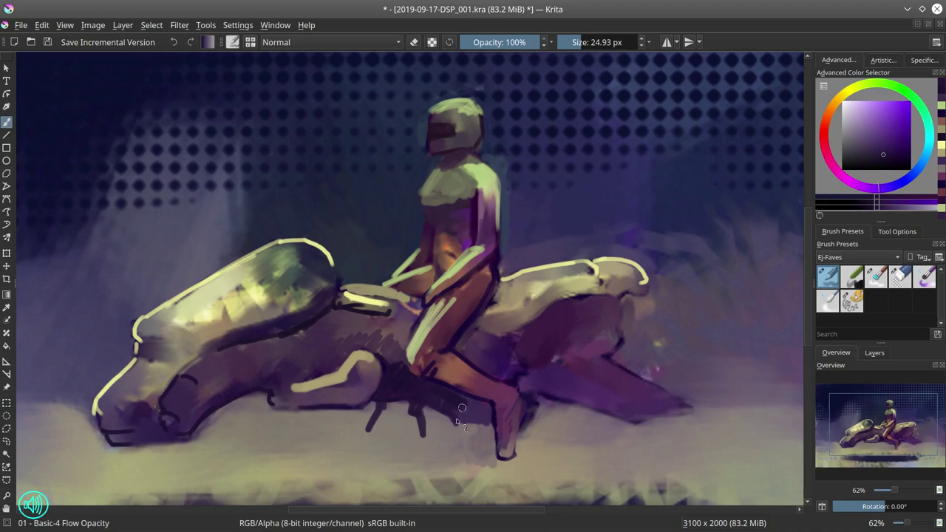
{"action": "mouse_move", "coordinate": [466, 352]}
{"action": "left_mouse_down"}
{"action": "mouse_move", "coordinate": [481, 338]}
{"action": "mouse_move", "coordinate": [473, 338]}
{"action": "mouse_move", "coordinate": [512, 334]}
{"action": "left_mouse_up"}
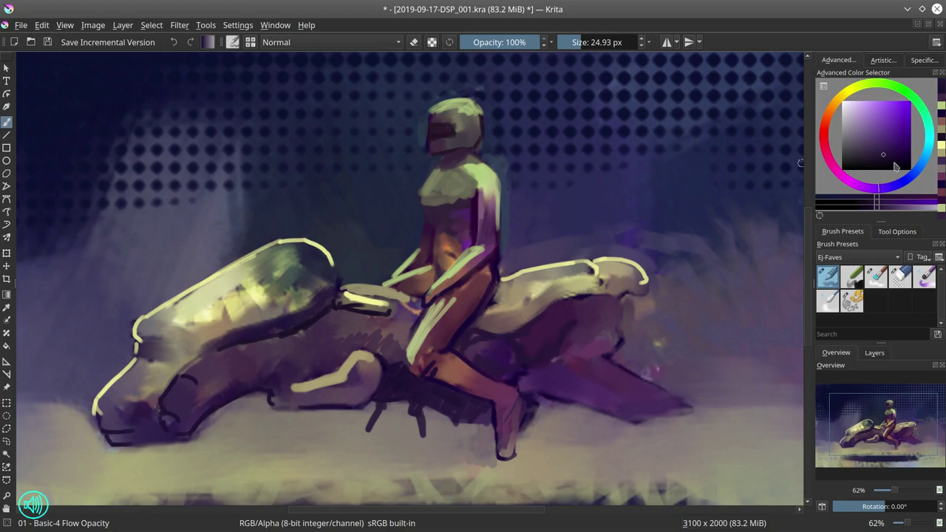
Step: Choose a darker violet and shade and outline the bike's rear underbody below the seat at 28.44 px
{"action": "left_click", "coordinate": [888, 159]}
{"action": "left_click_drag", "start_coordinate": [617, 300], "coordinate": [577, 317], "text": "shift"}
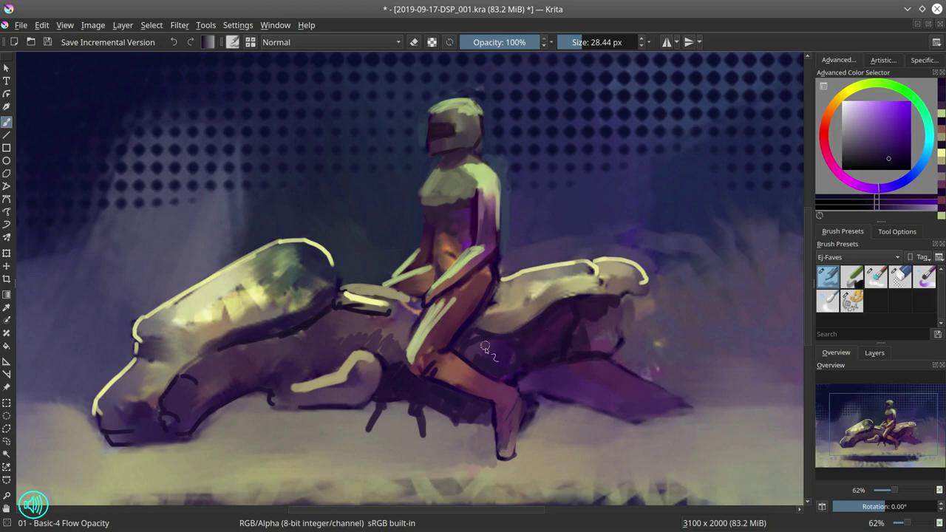
Step: Paint the tail fin with beige sampled from the seat at 35.49 px, and smooth its strokes with Blender Textured Soft
{"action": "left_click", "coordinate": [536, 287], "text": "ctrl"}
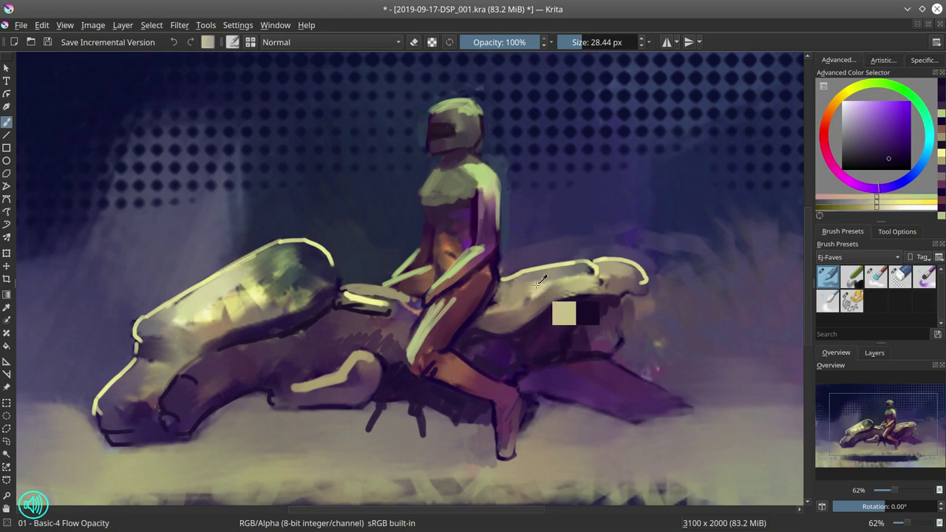
{"action": "mouse_move", "coordinate": [593, 366]}
{"action": "left_mouse_down"}
{"action": "mouse_move", "coordinate": [565, 375]}
{"action": "mouse_move", "coordinate": [624, 371]}
{"action": "mouse_move", "coordinate": [594, 396]}
{"action": "mouse_move", "coordinate": [675, 401]}
{"action": "mouse_move", "coordinate": [662, 411]}
{"action": "mouse_move", "coordinate": [686, 411]}
{"action": "left_mouse_up"}
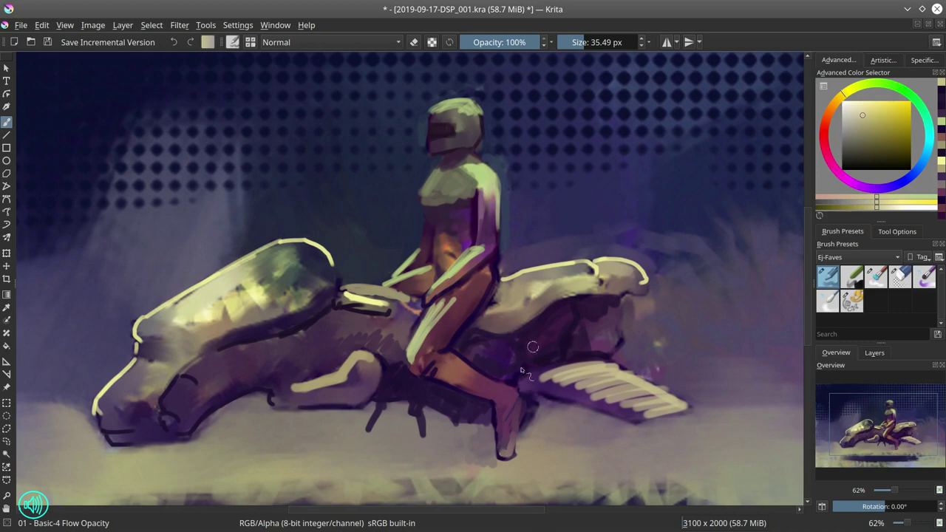
{"action": "mouse_move", "coordinate": [534, 385]}
{"action": "left_mouse_down"}
{"action": "mouse_move", "coordinate": [554, 371]}
{"action": "mouse_move", "coordinate": [533, 380]}
{"action": "mouse_move", "coordinate": [636, 411]}
{"action": "mouse_move", "coordinate": [771, 323]}
{"action": "mouse_move", "coordinate": [563, 372]}
{"action": "mouse_move", "coordinate": [565, 381]}
{"action": "mouse_move", "coordinate": [532, 380]}
{"action": "mouse_move", "coordinate": [574, 371]}
{"action": "mouse_move", "coordinate": [537, 384]}
{"action": "mouse_move", "coordinate": [588, 396]}
{"action": "left_mouse_up"}
{"action": "left_click", "coordinate": [876, 277]}
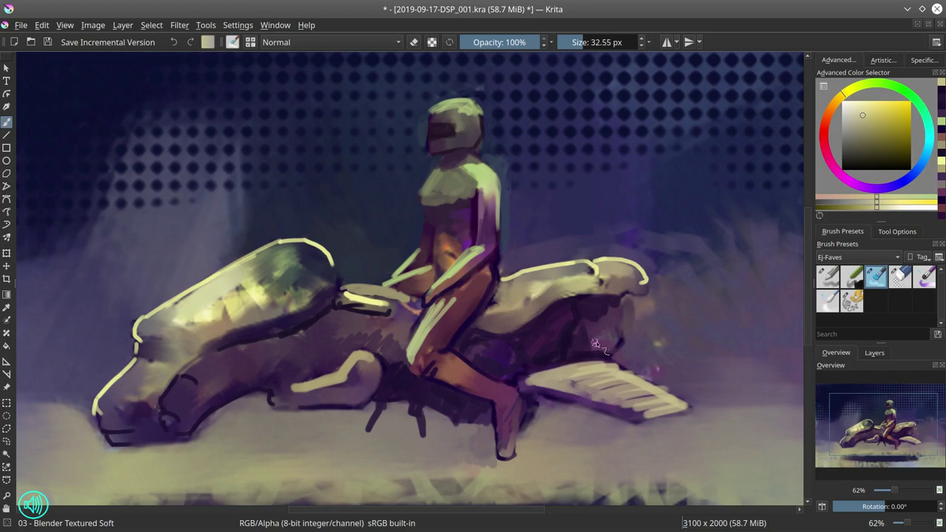
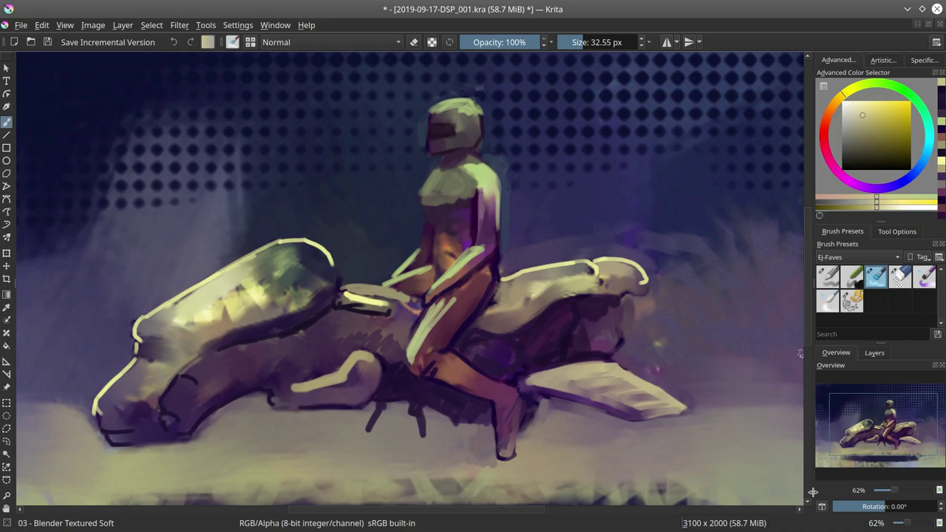
Step: Switch back to Basic-4 Flow Opacity and paint a lighter violet area on the bike's lower front section behind the nose
{"action": "left_click", "coordinate": [828, 278]}
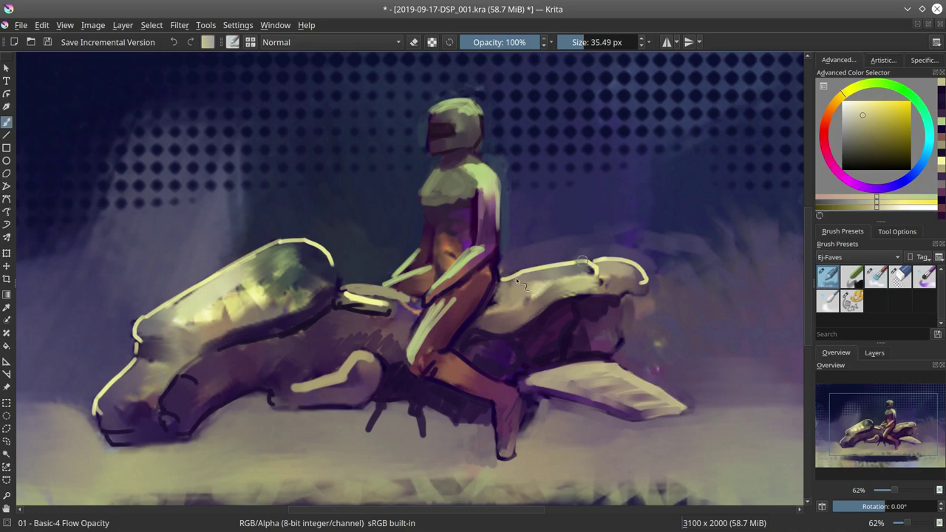
{"action": "left_click", "coordinate": [178, 391], "text": "ctrl"}
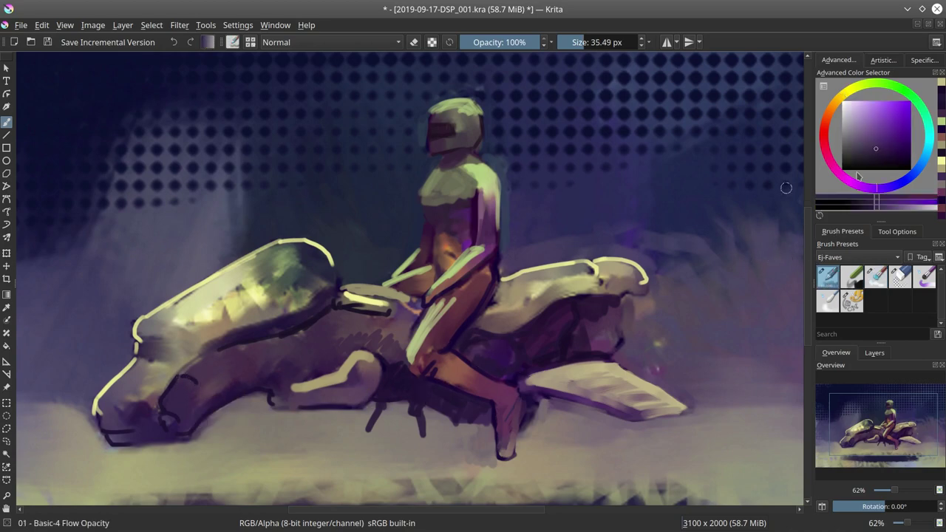
{"action": "left_click", "coordinate": [874, 143]}
{"action": "mouse_move", "coordinate": [158, 403]}
{"action": "left_mouse_down"}
{"action": "mouse_move", "coordinate": [168, 406]}
{"action": "mouse_move", "coordinate": [179, 380]}
{"action": "mouse_move", "coordinate": [169, 397]}
{"action": "left_mouse_up"}
Step: Pick a lighter greyish violet and add thin highlights to the nose's lower edge and the rear engine parts, reducing the brush to 17.26 px
{"action": "left_click", "coordinate": [864, 131]}
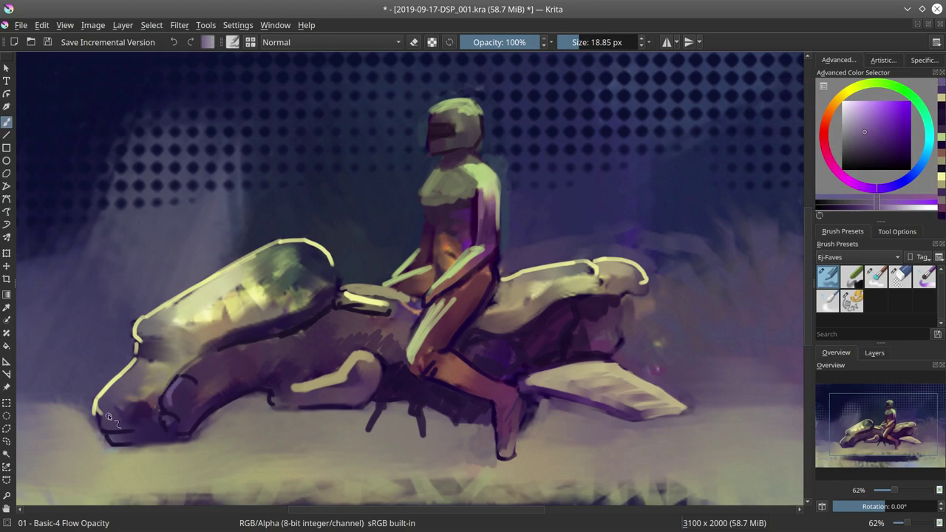
{"action": "left_click_drag", "start_coordinate": [106, 419], "coordinate": [132, 415]}
{"action": "key", "text": "bracketleft"}
{"action": "left_click_drag", "start_coordinate": [531, 341], "coordinate": [562, 310]}
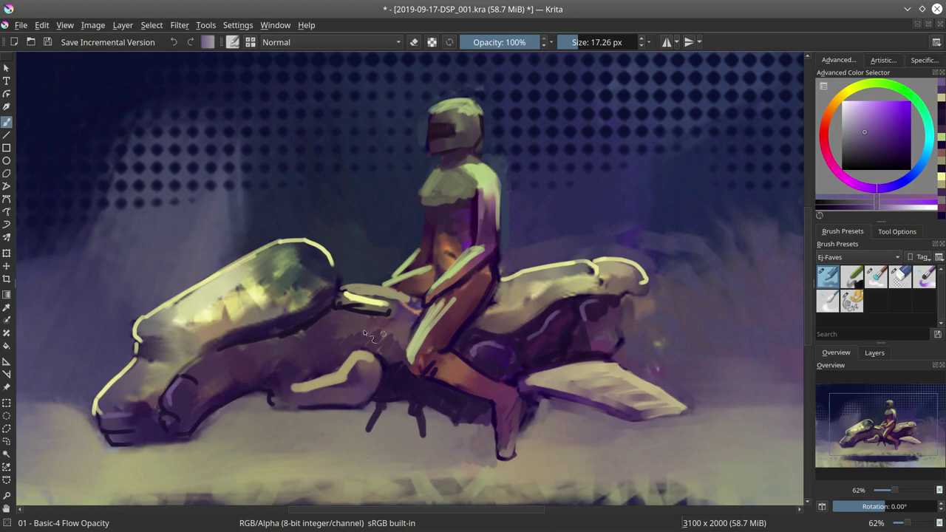
Step: Enlarge the brush to 53.59 px and deepen the shadow beneath the front fairing with sampled dark purple
{"action": "left_click", "coordinate": [405, 380], "text": "ctrl"}
{"action": "left_click_drag", "start_coordinate": [261, 361], "coordinate": [267, 360], "text": "shift"}
{"action": "mouse_move", "coordinate": [206, 375]}
{"action": "left_mouse_down"}
{"action": "mouse_move", "coordinate": [278, 356]}
{"action": "mouse_move", "coordinate": [272, 348]}
{"action": "mouse_move", "coordinate": [302, 335]}
{"action": "mouse_move", "coordinate": [268, 363]}
{"action": "mouse_move", "coordinate": [253, 361]}
{"action": "mouse_move", "coordinate": [262, 371]}
{"action": "left_mouse_up"}
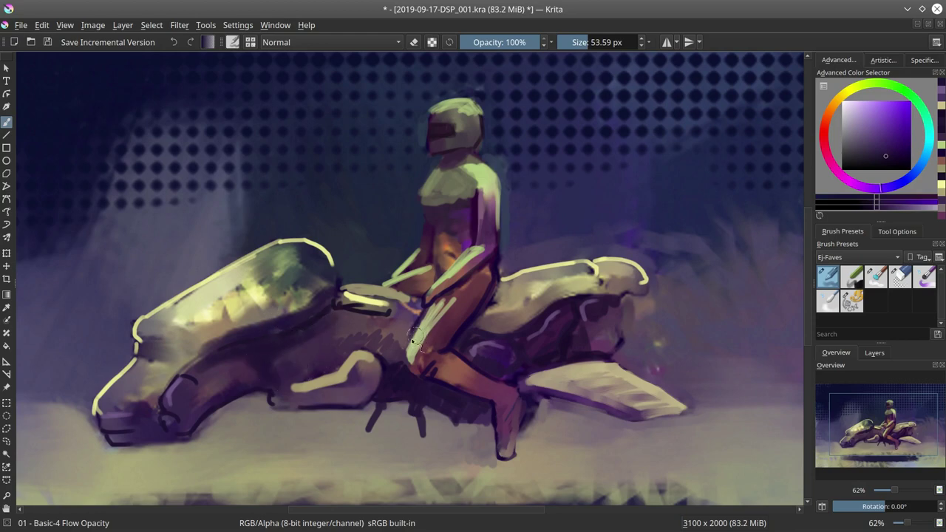
Step: Reduce the brush to 19.15 px, define the lower pod's front edge, and draw a dark diagonal seam from the fairing to the pod
{"action": "left_click", "coordinate": [332, 360], "text": "ctrl"}
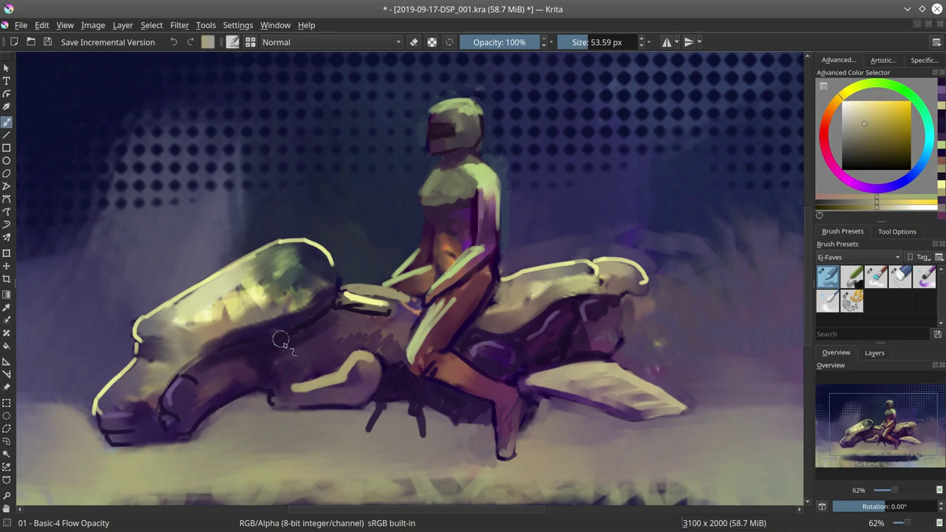
{"action": "mouse_move", "coordinate": [287, 352]}
{"action": "left_mouse_down", "text": "shift"}
{"action": "mouse_move", "coordinate": [273, 339]}
{"action": "mouse_move", "coordinate": [272, 361]}
{"action": "left_mouse_up", "text": "shift"}
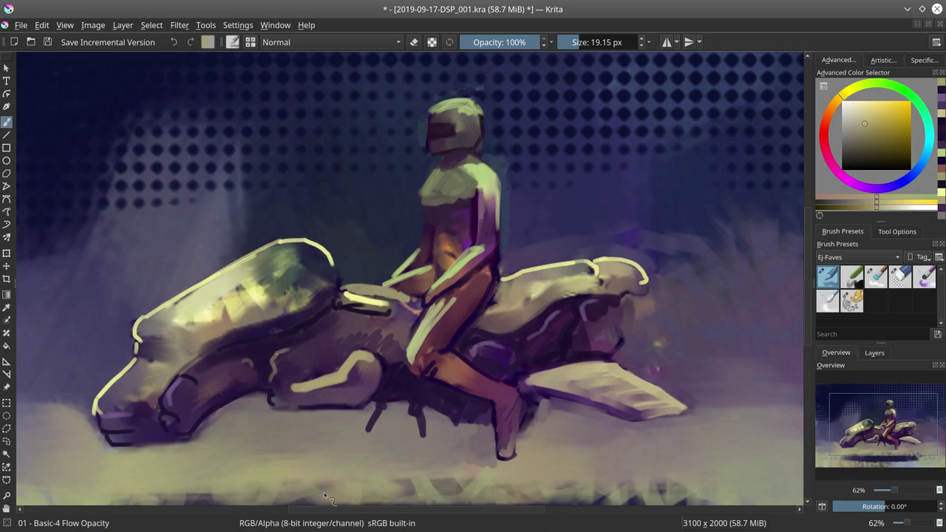
{"action": "left_click", "coordinate": [345, 326], "text": "ctrl"}
{"action": "mouse_move", "coordinate": [335, 314]}
{"action": "left_mouse_down"}
{"action": "mouse_move", "coordinate": [383, 343]}
{"action": "mouse_move", "coordinate": [392, 372]}
{"action": "mouse_move", "coordinate": [376, 336]}
{"action": "mouse_move", "coordinate": [340, 316]}
{"action": "mouse_move", "coordinate": [380, 355]}
{"action": "left_mouse_up"}
{"action": "left_click", "coordinate": [408, 388], "text": "ctrl"}
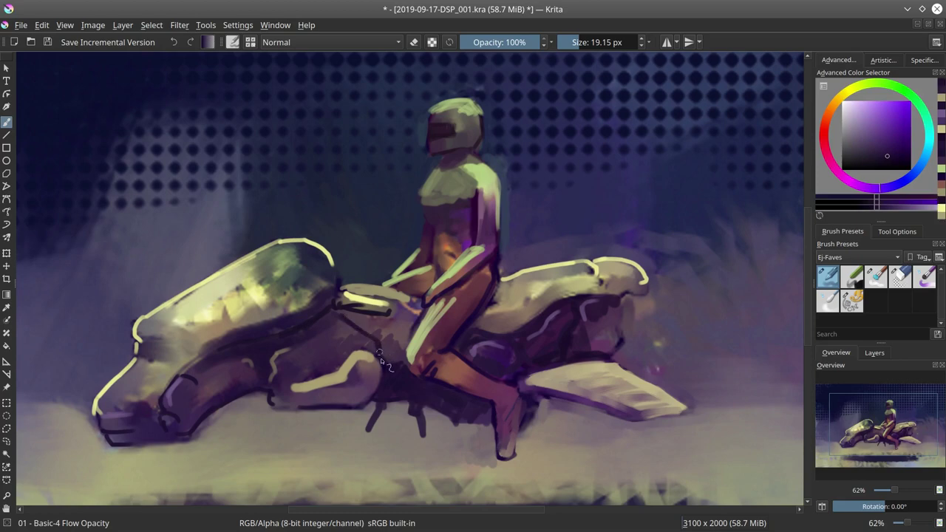
Step: Add a sampled greyish mauve highlight along the diagonal seam, and darken the surrounding body with sampled dark purple at 31.01 px
{"action": "left_click", "coordinate": [356, 326], "text": "ctrl"}
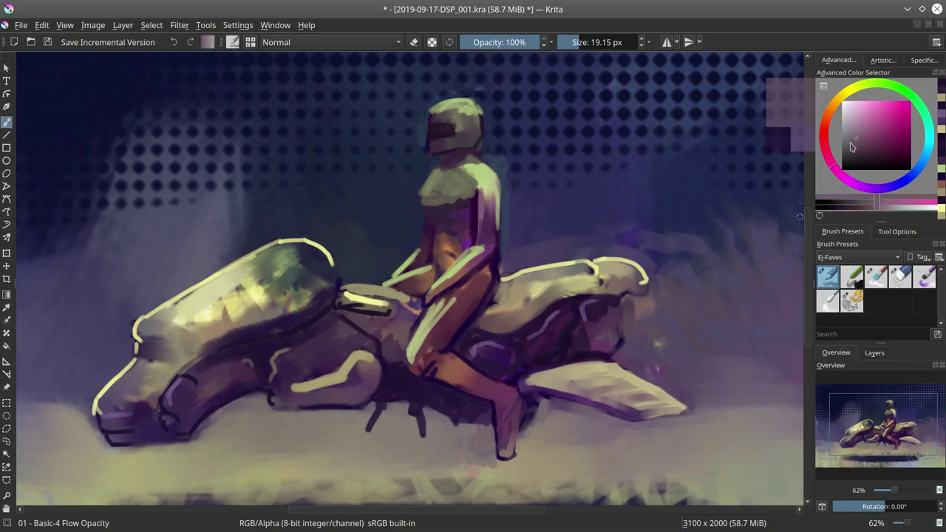
{"action": "mouse_move", "coordinate": [351, 331]}
{"action": "left_mouse_down", "text": "shift"}
{"action": "mouse_move", "coordinate": [335, 315]}
{"action": "mouse_move", "coordinate": [371, 346]}
{"action": "mouse_move", "coordinate": [379, 311]}
{"action": "mouse_move", "coordinate": [374, 358]}
{"action": "mouse_move", "coordinate": [391, 373]}
{"action": "mouse_move", "coordinate": [406, 331]}
{"action": "mouse_move", "coordinate": [406, 358]}
{"action": "left_mouse_up", "text": "shift"}
{"action": "left_click", "coordinate": [402, 343], "text": "ctrl"}
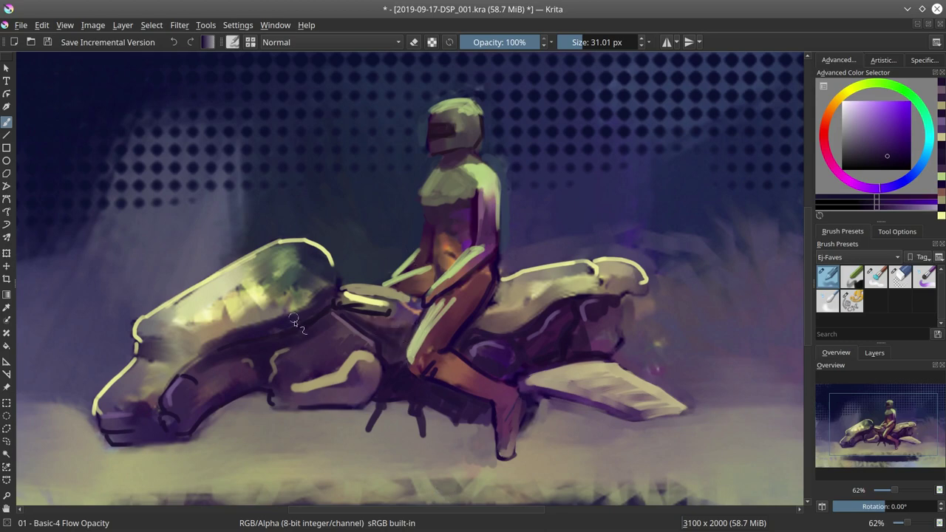
Step: Letter "BLACK SILVER 72" in near-black violet along the front fairing's lower edge with a 10.94 px brush
{"action": "left_click_drag", "start_coordinate": [309, 360], "coordinate": [305, 354], "text": "shift"}
{"action": "left_click", "coordinate": [868, 164]}
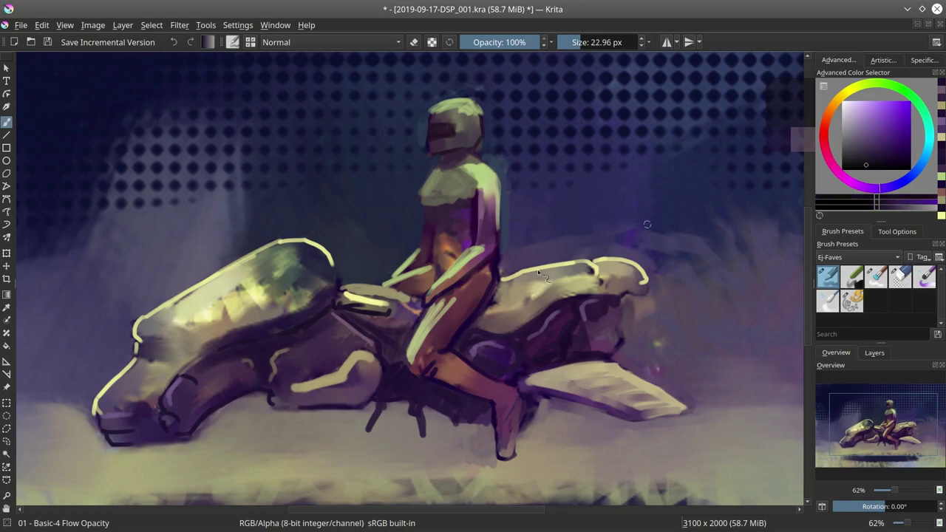
{"action": "left_click_drag", "start_coordinate": [221, 347], "coordinate": [217, 342], "text": "shift"}
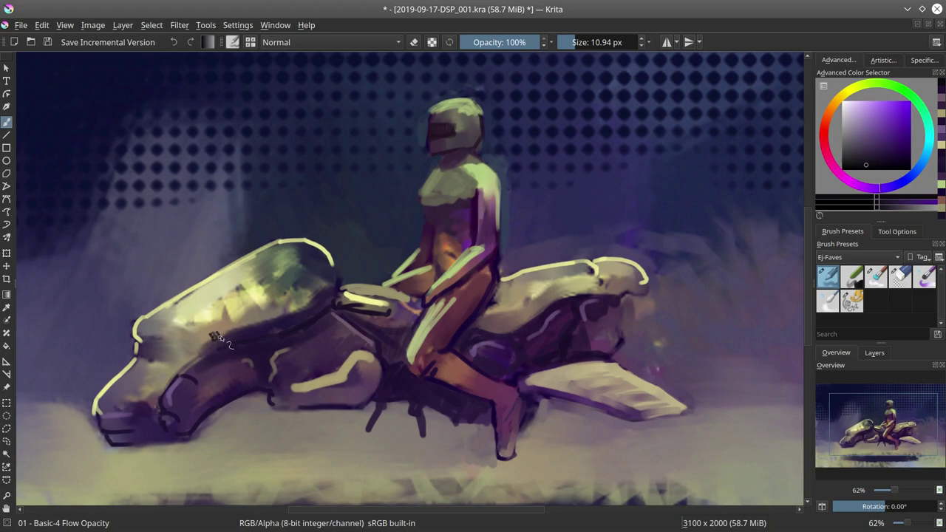
{"action": "left_click_drag", "start_coordinate": [220, 338], "coordinate": [305, 311]}
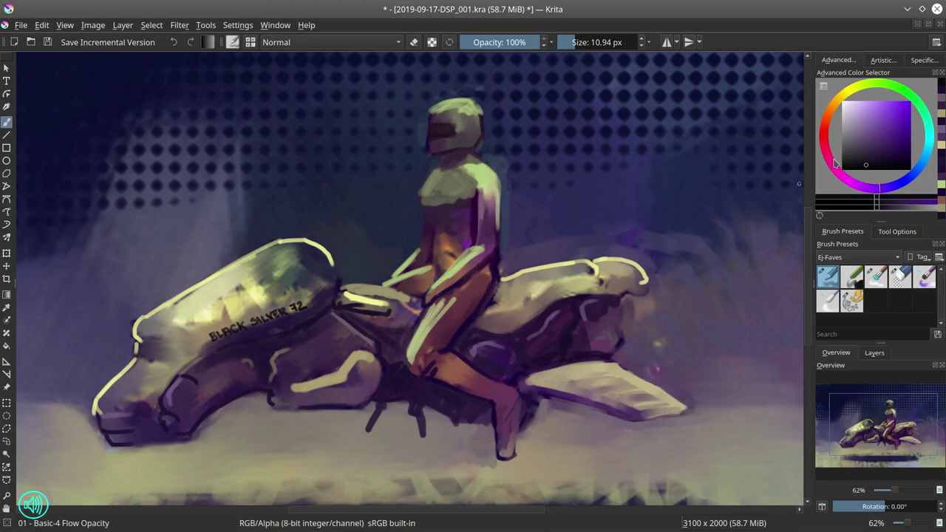
Step: Paint a solid red stripe over the fairing lettering with a 29.34 px brush, using a more saturated red for the second pass
{"action": "left_click", "coordinate": [825, 132]}
{"action": "left_click", "coordinate": [890, 128]}
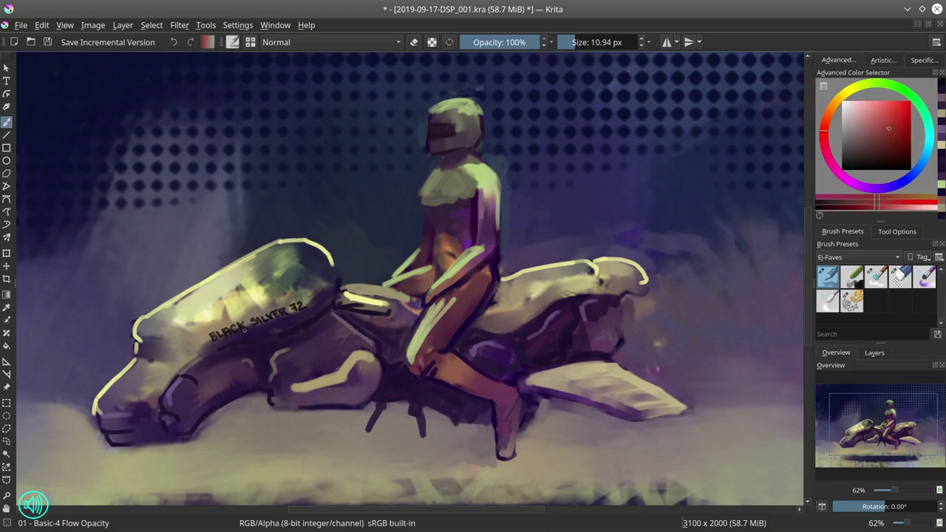
{"action": "mouse_move", "coordinate": [235, 328]}
{"action": "left_mouse_down", "text": "shift"}
{"action": "mouse_move", "coordinate": [296, 304]}
{"action": "mouse_move", "coordinate": [269, 305]}
{"action": "mouse_move", "coordinate": [302, 307]}
{"action": "left_mouse_up", "text": "shift"}
{"action": "left_click", "coordinate": [899, 121]}
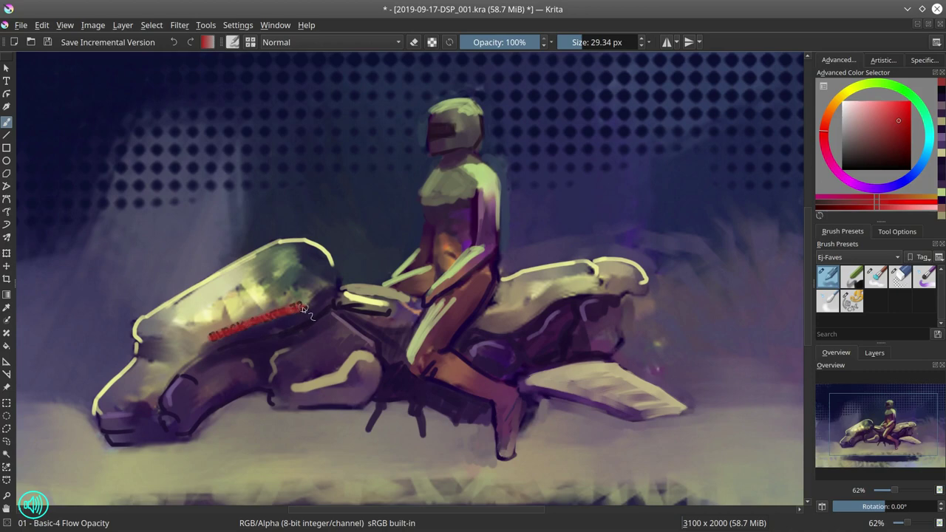
{"action": "left_click_drag", "start_coordinate": [219, 335], "coordinate": [302, 305]}
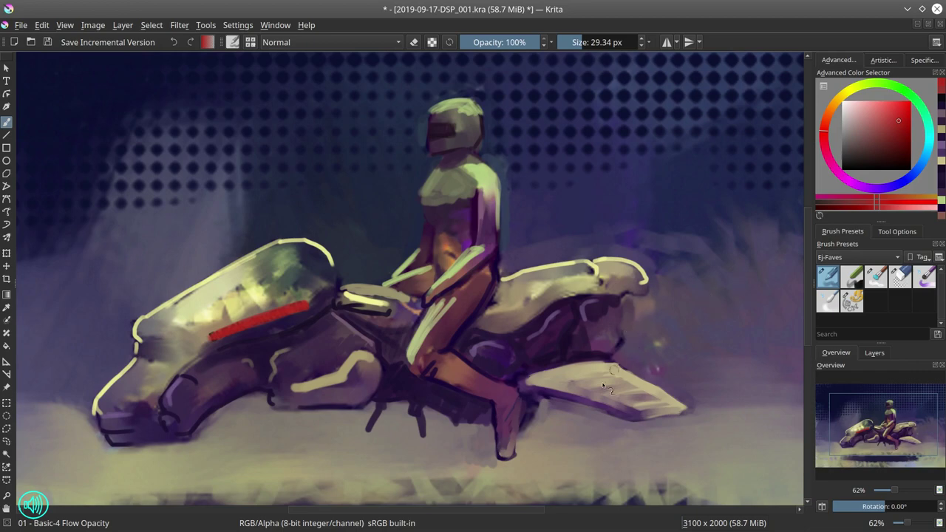
Step: Paint a red number "52" on the tail fin with a 13.43 px brush, replacing the first attempt at the digits
{"action": "mouse_move", "coordinate": [602, 448]}
{"action": "left_mouse_down", "text": "shift"}
{"action": "mouse_move", "coordinate": [640, 433]}
{"action": "mouse_move", "coordinate": [642, 411]}
{"action": "left_mouse_up", "text": "shift"}
{"action": "left_click_drag", "start_coordinate": [663, 346], "coordinate": [658, 348], "text": "shift"}
{"action": "left_click_drag", "start_coordinate": [634, 403], "coordinate": [695, 258]}
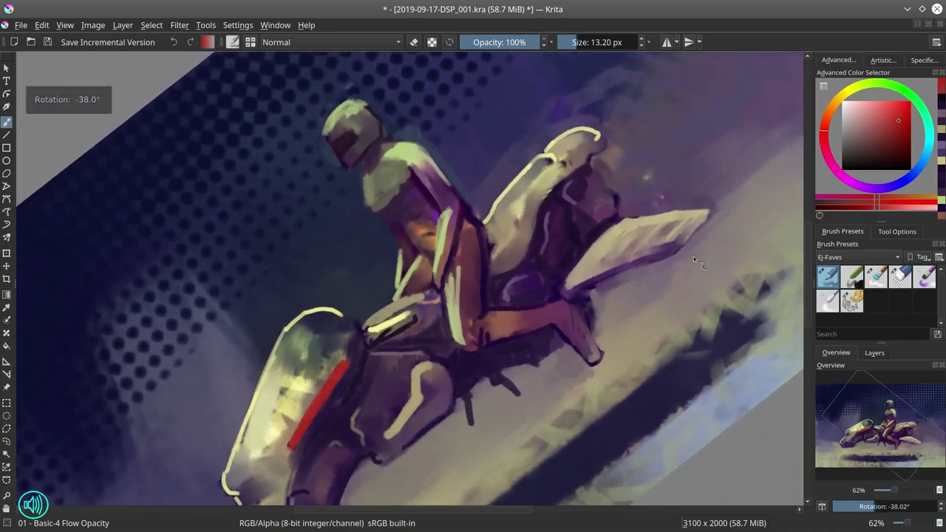
{"action": "key", "text": "bracketleft"}
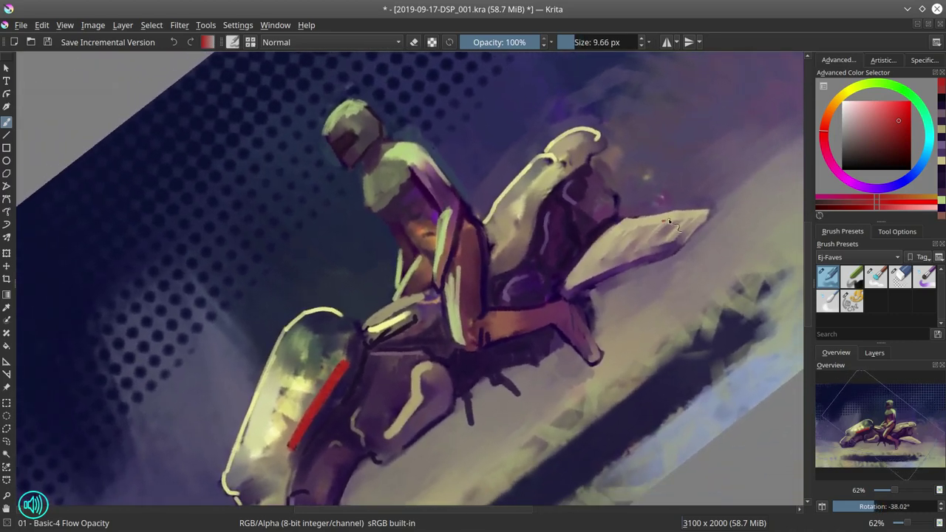
{"action": "key", "text": "bracketright"}
{"action": "mouse_move", "coordinate": [663, 232]}
{"action": "left_mouse_down"}
{"action": "mouse_move", "coordinate": [649, 242]}
{"action": "mouse_move", "coordinate": [659, 239]}
{"action": "left_mouse_up"}
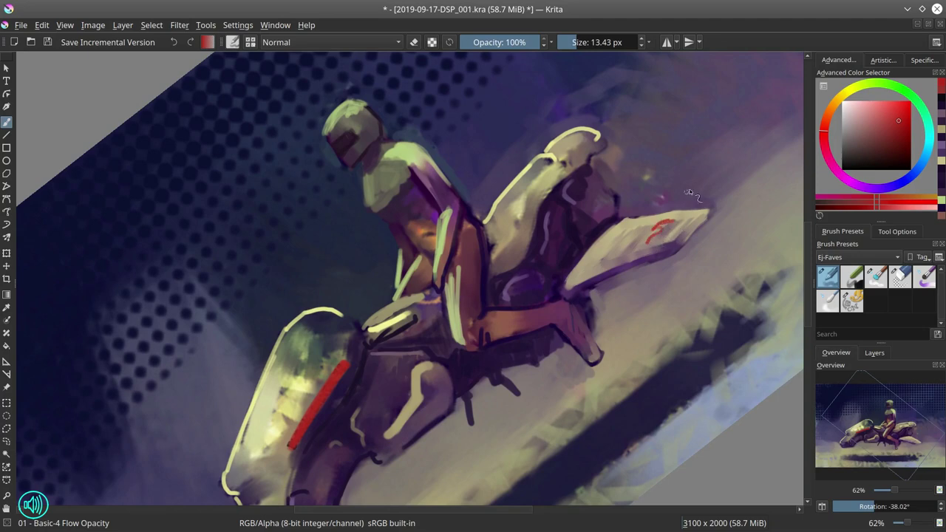
{"action": "key", "text": "ctrl+z"}
{"action": "mouse_move", "coordinate": [681, 221]}
{"action": "left_mouse_down"}
{"action": "mouse_move", "coordinate": [662, 240]}
{"action": "mouse_move", "coordinate": [683, 220]}
{"action": "mouse_move", "coordinate": [661, 239]}
{"action": "mouse_move", "coordinate": [675, 238]}
{"action": "mouse_move", "coordinate": [678, 223]}
{"action": "mouse_move", "coordinate": [666, 239]}
{"action": "mouse_move", "coordinate": [666, 221]}
{"action": "mouse_move", "coordinate": [653, 231]}
{"action": "mouse_move", "coordinate": [660, 236]}
{"action": "mouse_move", "coordinate": [646, 239]}
{"action": "mouse_move", "coordinate": [680, 220]}
{"action": "left_mouse_up"}
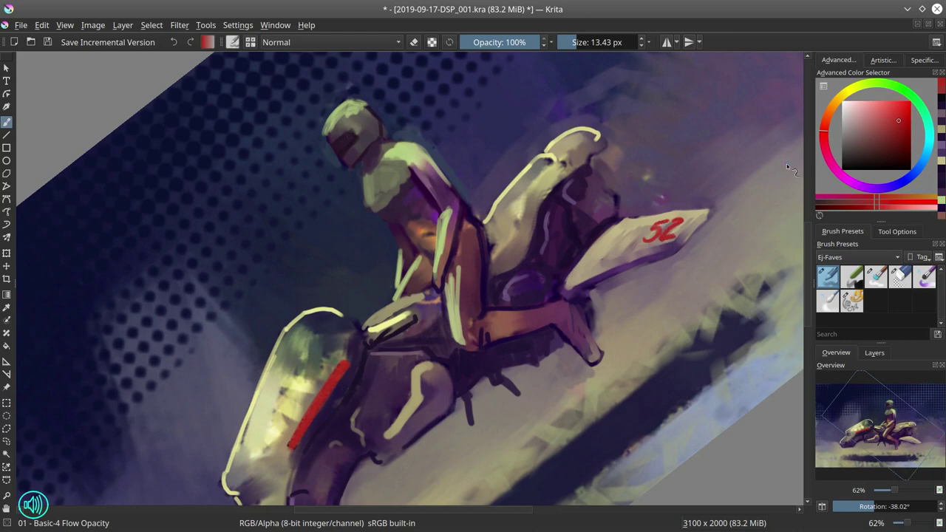
{"action": "key", "text": "5"}
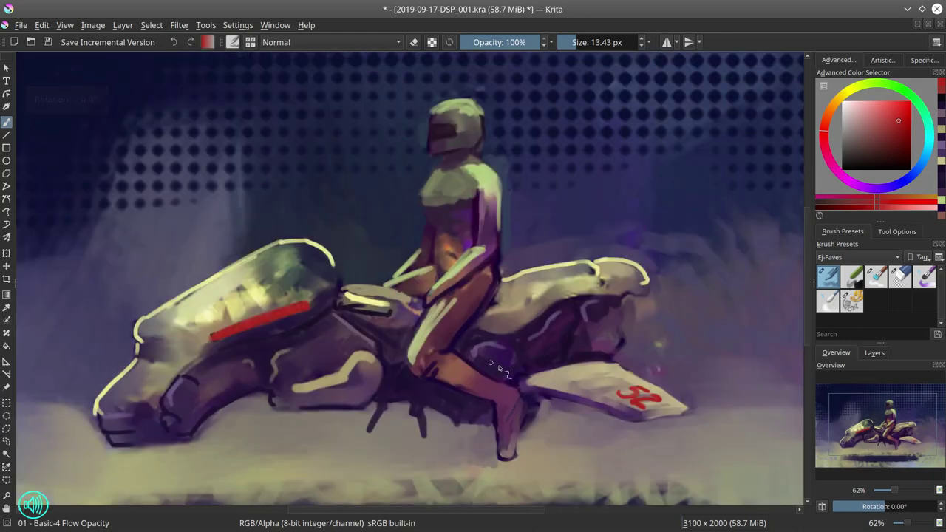
Step: Touch up the front end of the red fairing stripe with its own sampled red, enlarging the brush to 17.27 px
{"action": "left_click", "coordinate": [856, 163]}
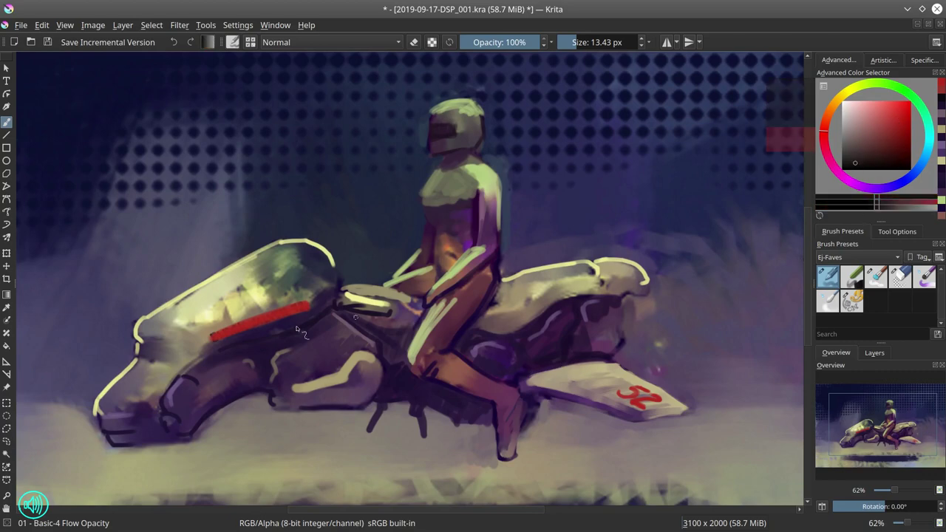
{"action": "left_click", "coordinate": [237, 325], "text": "ctrl"}
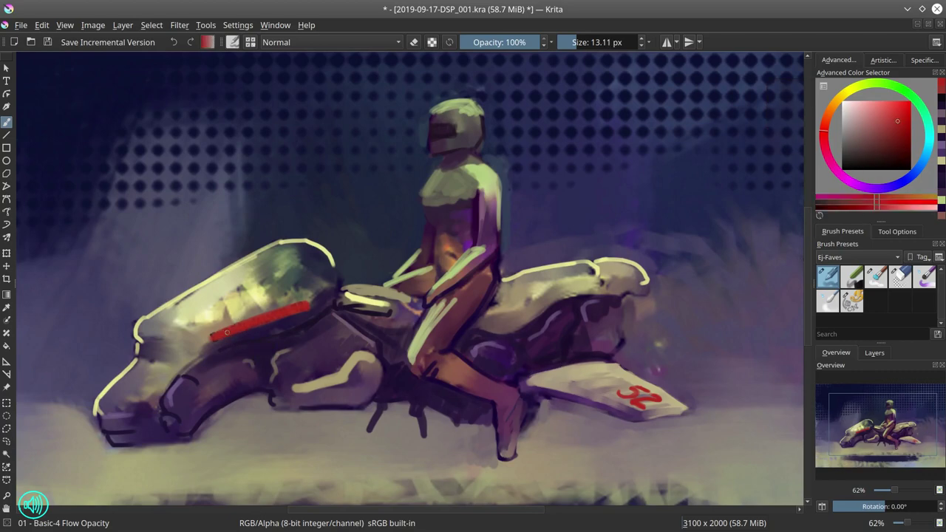
{"action": "left_click_drag", "start_coordinate": [216, 334], "coordinate": [221, 333], "text": "shift"}
{"action": "left_click", "coordinate": [214, 337]}
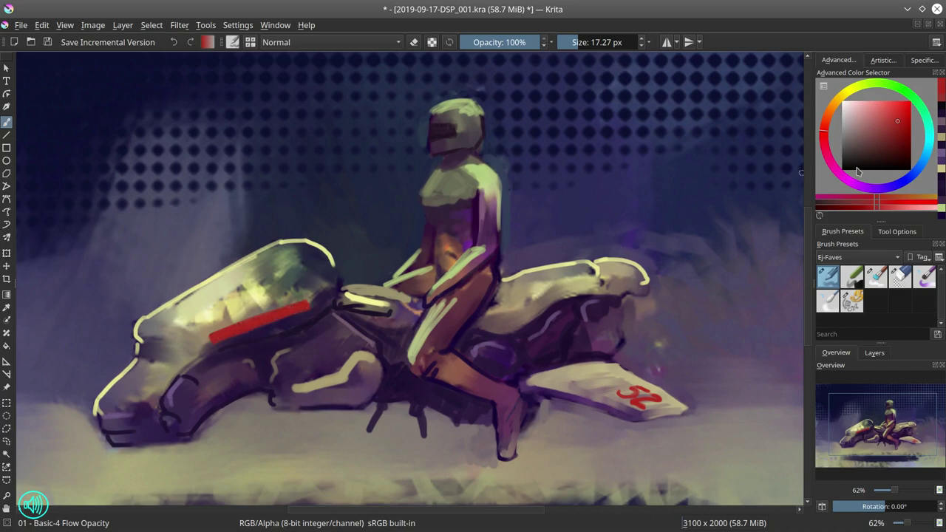
Step: Letter "BLACK SILVER 52" in near-black along the red fairing stripe with a 9.26 px brush
{"action": "left_click", "coordinate": [854, 162]}
{"action": "key", "text": "bracketleft"}
{"action": "key", "text": "bracketleft"}
{"action": "key", "text": "bracketleft"}
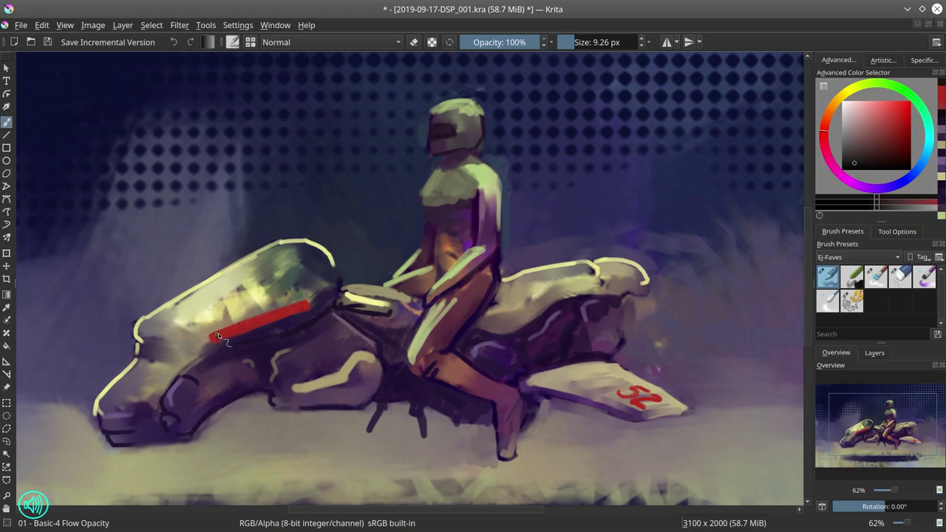
{"action": "mouse_move", "coordinate": [224, 336]}
{"action": "left_mouse_down"}
{"action": "mouse_move", "coordinate": [317, 296]}
{"action": "mouse_move", "coordinate": [220, 327]}
{"action": "mouse_move", "coordinate": [251, 316]}
{"action": "left_mouse_up"}
Step: Trim the rear end of the red stripe just past the lettering with sampled fairing colours at 19.87 px
{"action": "left_click", "coordinate": [314, 302], "text": "ctrl"}
{"action": "left_click", "coordinate": [294, 303], "text": "ctrl"}
{"action": "left_click", "coordinate": [315, 290], "text": "ctrl"}
{"action": "left_click", "coordinate": [333, 309], "text": "ctrl"}
{"action": "left_click", "coordinate": [274, 306], "text": "ctrl"}
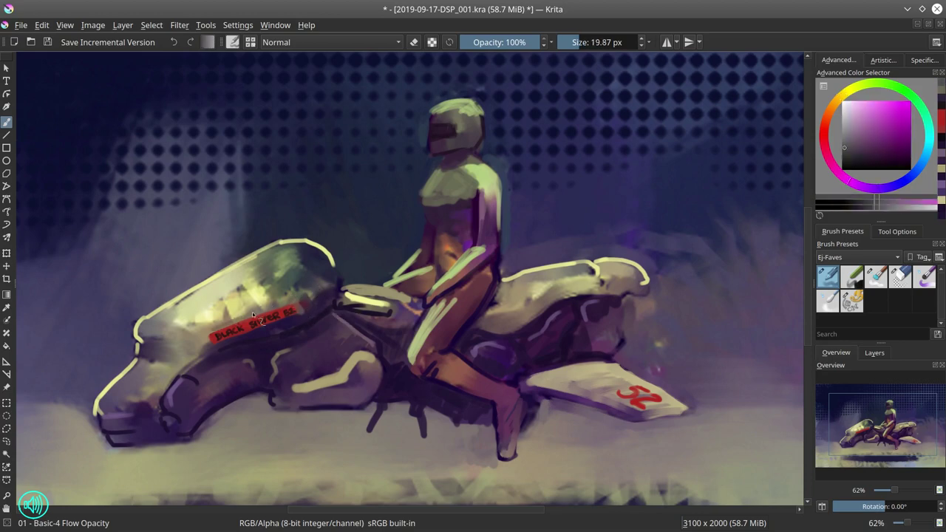
Step: Shade the fairing below the red stripe and down toward the bike's nose with sampled dark violet at 19.87 px
{"action": "left_click", "coordinate": [300, 317], "text": "ctrl"}
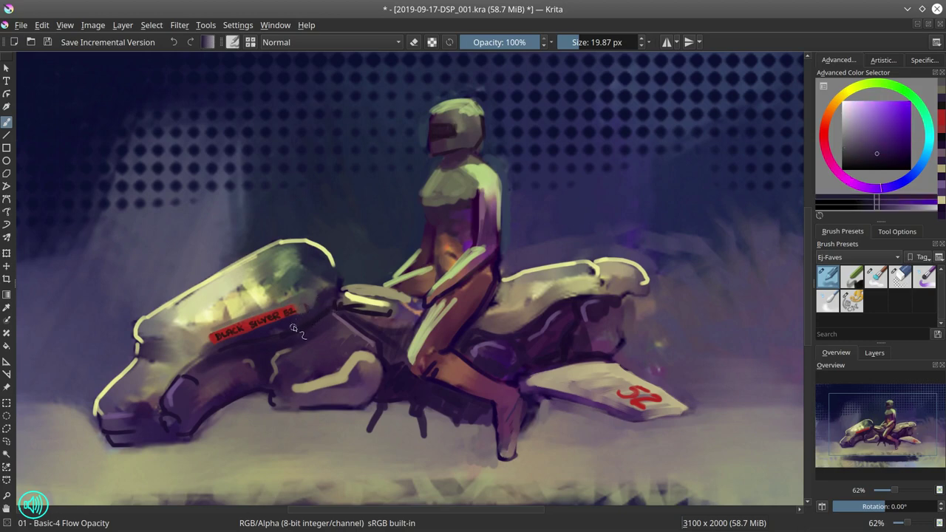
{"action": "left_click_drag", "start_coordinate": [297, 328], "coordinate": [271, 337]}
{"action": "left_click", "coordinate": [306, 318], "text": "ctrl"}
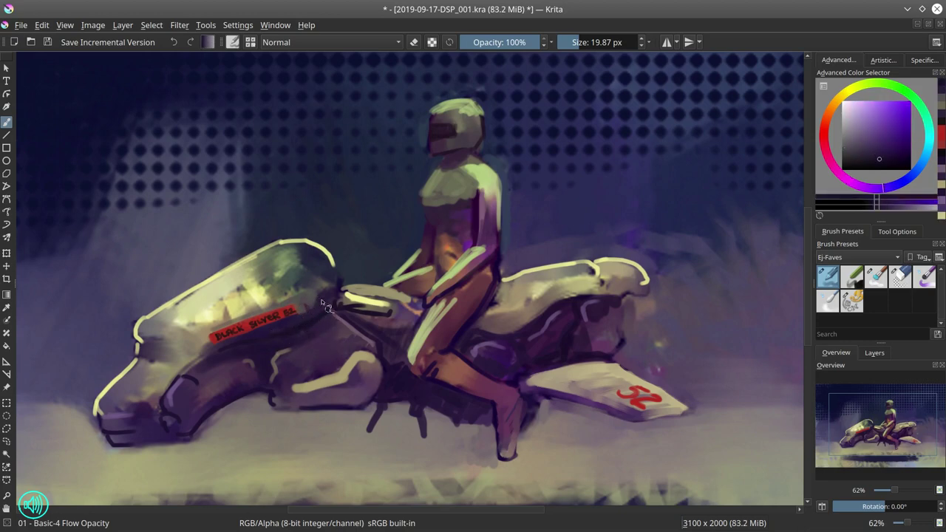
{"action": "left_click", "coordinate": [225, 321], "text": "ctrl"}
{"action": "left_click", "coordinate": [214, 338], "text": "ctrl"}
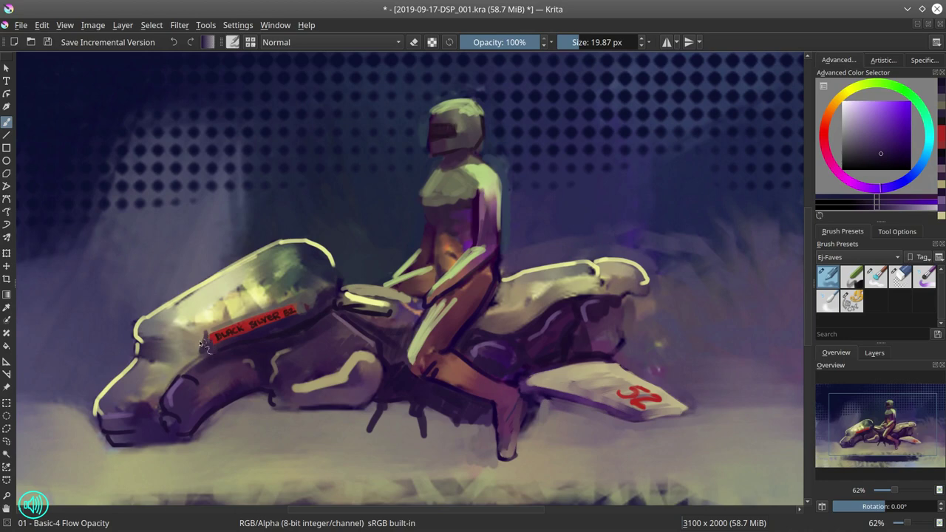
{"action": "mouse_move", "coordinate": [199, 344]}
{"action": "left_mouse_down"}
{"action": "mouse_move", "coordinate": [166, 389]}
{"action": "mouse_move", "coordinate": [142, 402]}
{"action": "left_mouse_up"}
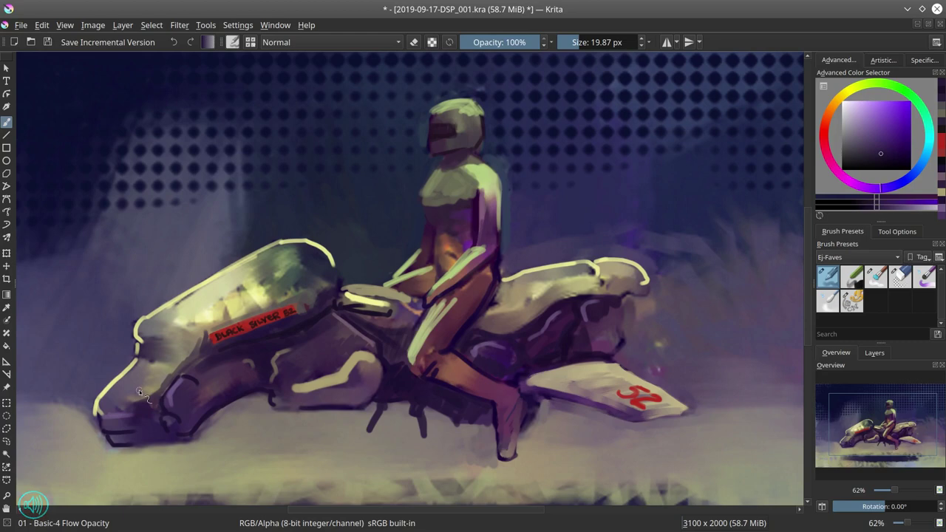
Step: Paint two red bands across the rear seat cowl with a 23.72 px brush, using a darker red for their lower ends
{"action": "left_click", "coordinate": [253, 330], "text": "ctrl"}
{"action": "left_click", "coordinate": [898, 113]}
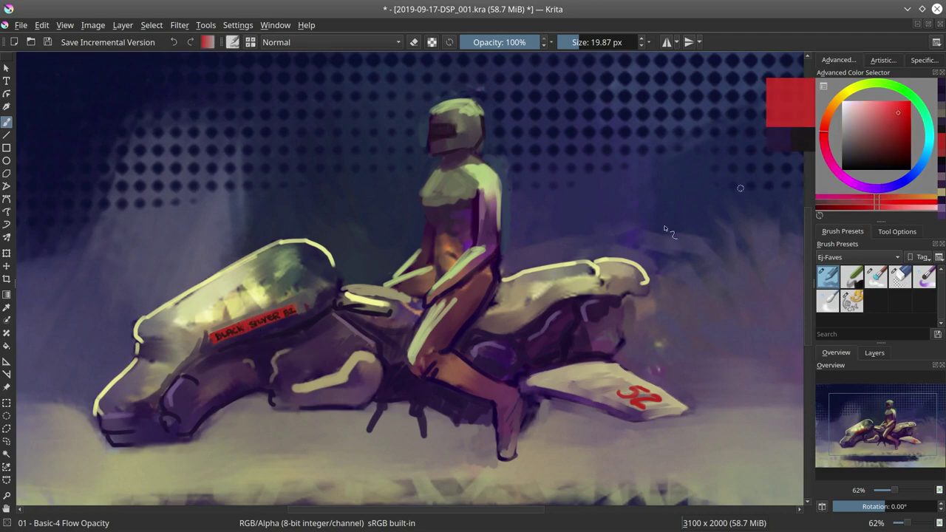
{"action": "key", "text": "bracketright"}
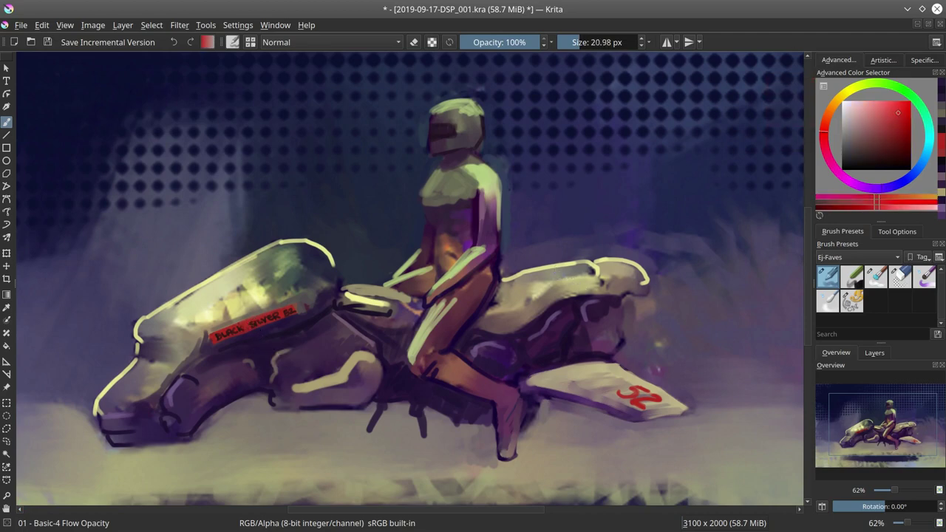
{"action": "mouse_move", "coordinate": [556, 273]}
{"action": "left_mouse_down", "text": "shift"}
{"action": "mouse_move", "coordinate": [573, 293]}
{"action": "mouse_move", "coordinate": [550, 269]}
{"action": "mouse_move", "coordinate": [577, 294]}
{"action": "mouse_move", "coordinate": [577, 285]}
{"action": "mouse_move", "coordinate": [573, 296]}
{"action": "mouse_move", "coordinate": [579, 265]}
{"action": "mouse_move", "coordinate": [598, 280]}
{"action": "left_mouse_up", "text": "shift"}
{"action": "left_click", "coordinate": [890, 138]}
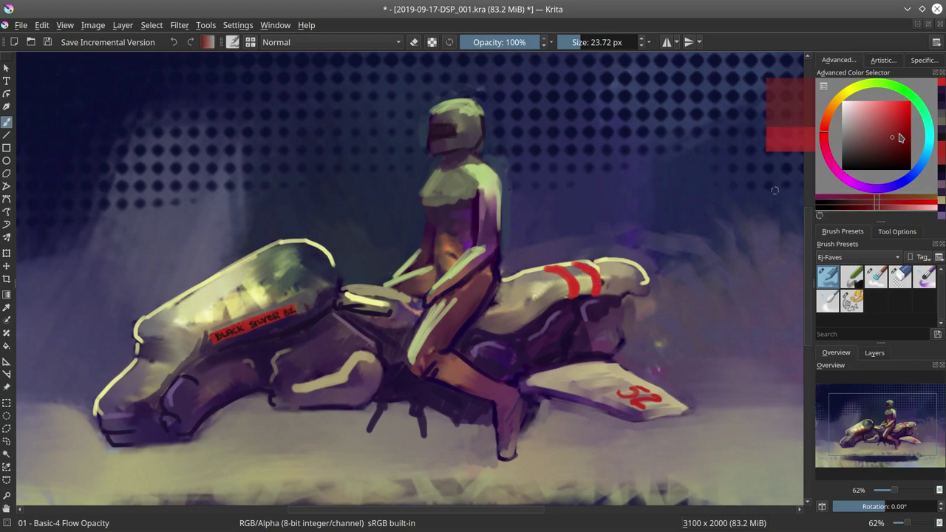
{"action": "mouse_move", "coordinate": [577, 291]}
{"action": "left_mouse_down"}
{"action": "mouse_move", "coordinate": [572, 299]}
{"action": "mouse_move", "coordinate": [598, 294]}
{"action": "left_mouse_up"}
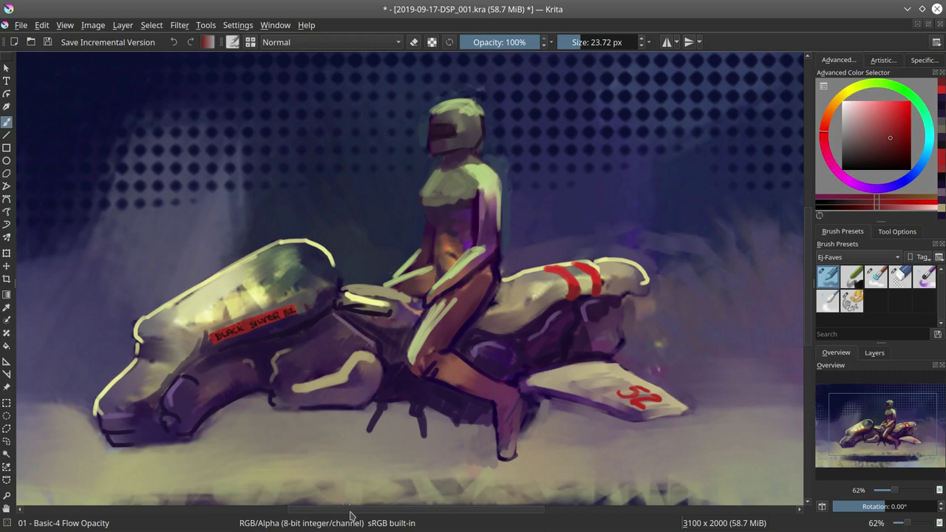
Step: Paint a muted red number "52" on the rider's chest with a 10.85 px brush, replacing the first attempt at the digits
{"action": "left_click", "coordinate": [887, 128]}
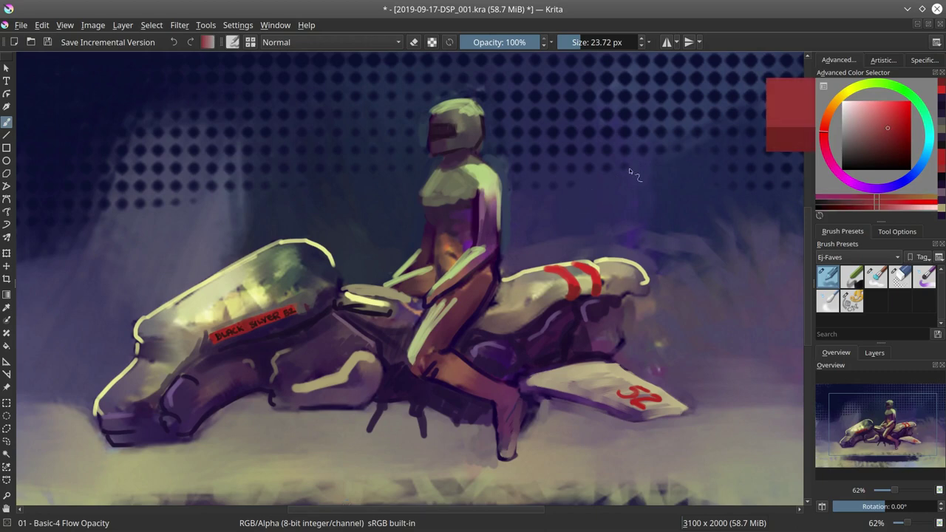
{"action": "key", "text": "bracketleft"}
{"action": "key", "text": "bracketleft"}
{"action": "key", "text": "bracketleft"}
{"action": "key", "text": "bracketleft"}
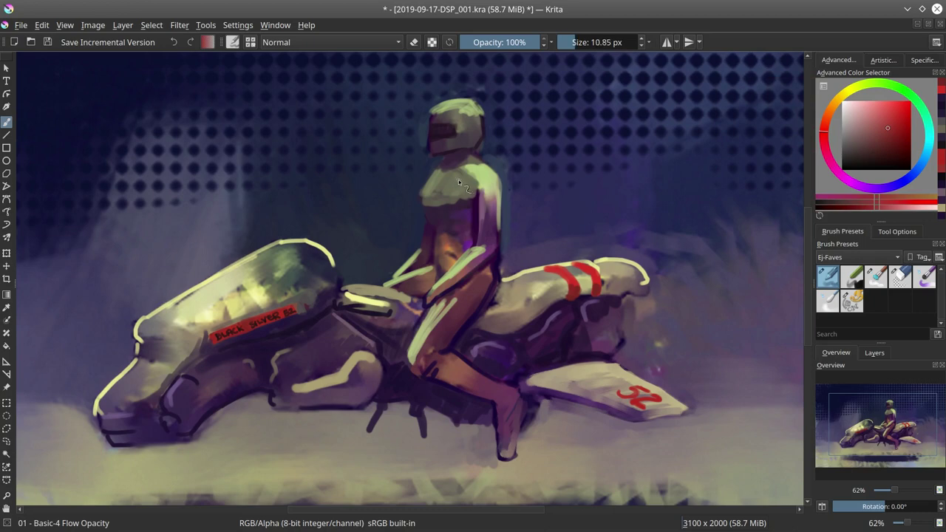
{"action": "left_click", "coordinate": [457, 183]}
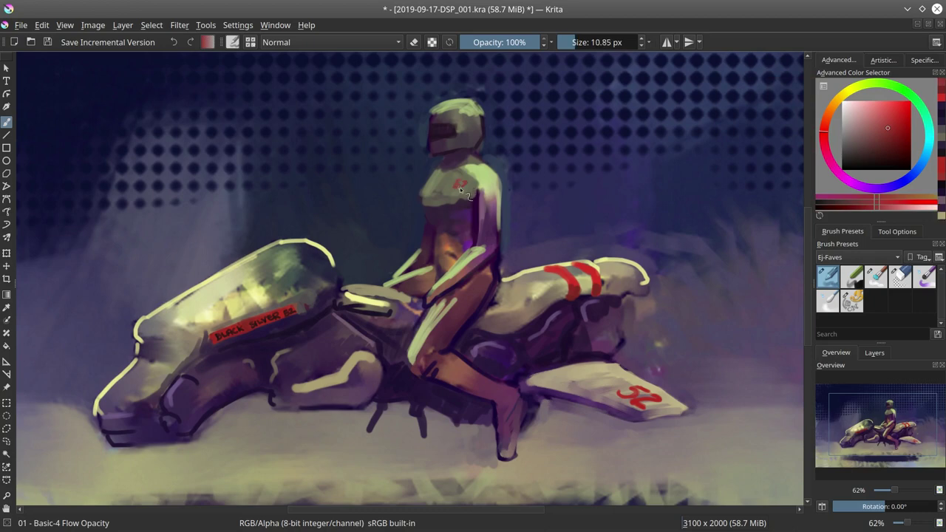
{"action": "key", "text": "ctrl+z"}
{"action": "key", "text": "ctrl+z"}
{"action": "key", "text": "ctrl+shift+z"}
{"action": "left_click_drag", "start_coordinate": [447, 190], "coordinate": [464, 197]}
Step: Refine the rider's torso, back and shoulder contours with sampled purple, brown and background blue, enlarging the brush to 33.22 px
{"action": "left_click", "coordinate": [419, 211], "text": "ctrl"}
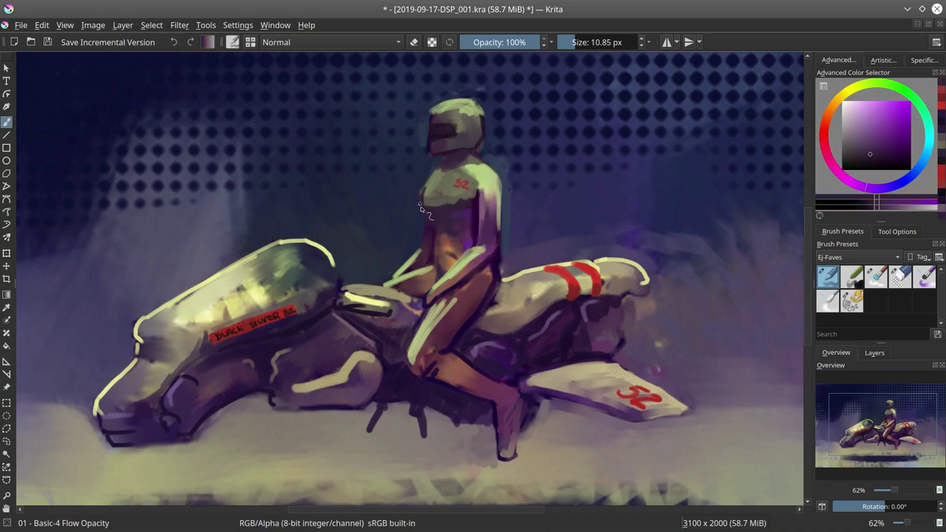
{"action": "left_click", "coordinate": [435, 241], "text": "ctrl"}
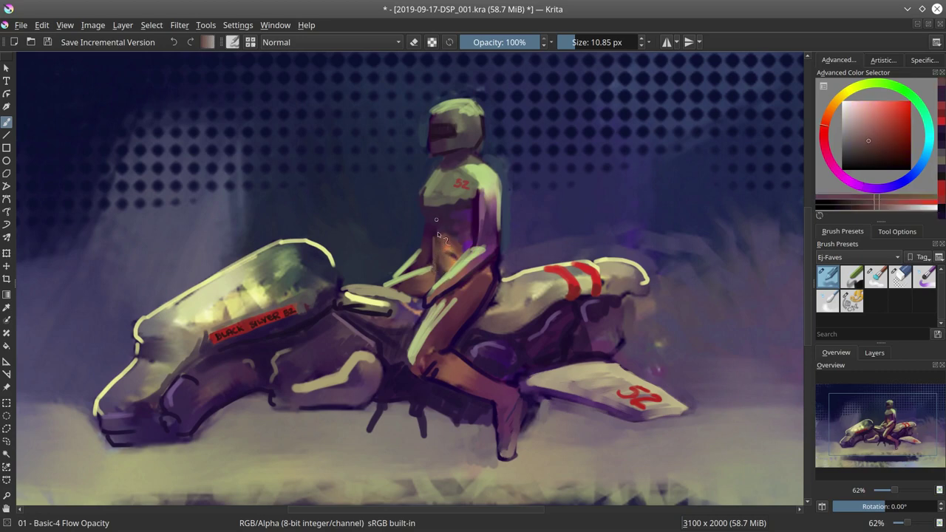
{"action": "left_click", "coordinate": [520, 238], "text": "ctrl"}
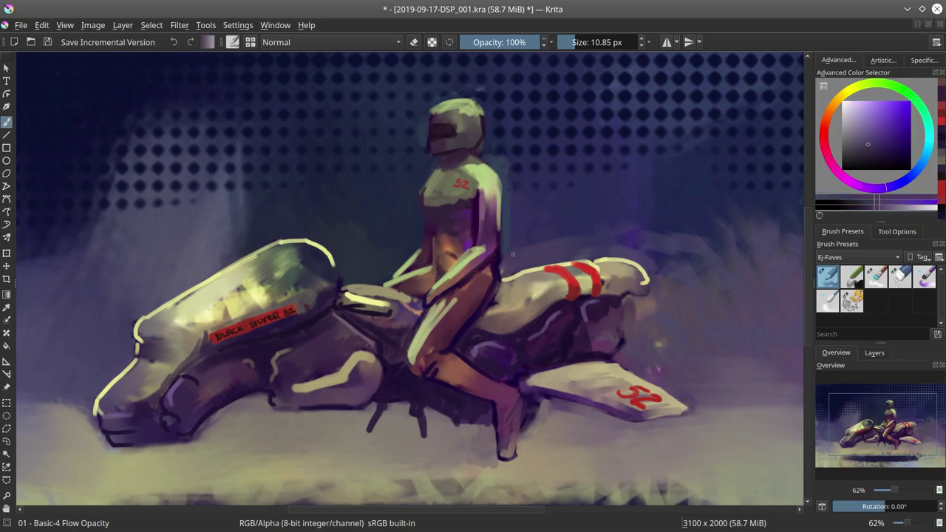
{"action": "left_click_drag", "start_coordinate": [513, 255], "coordinate": [521, 254], "text": "shift"}
{"action": "left_click", "coordinate": [522, 207], "text": "ctrl"}
{"action": "left_click_drag", "start_coordinate": [519, 208], "coordinate": [526, 208], "text": "shift"}
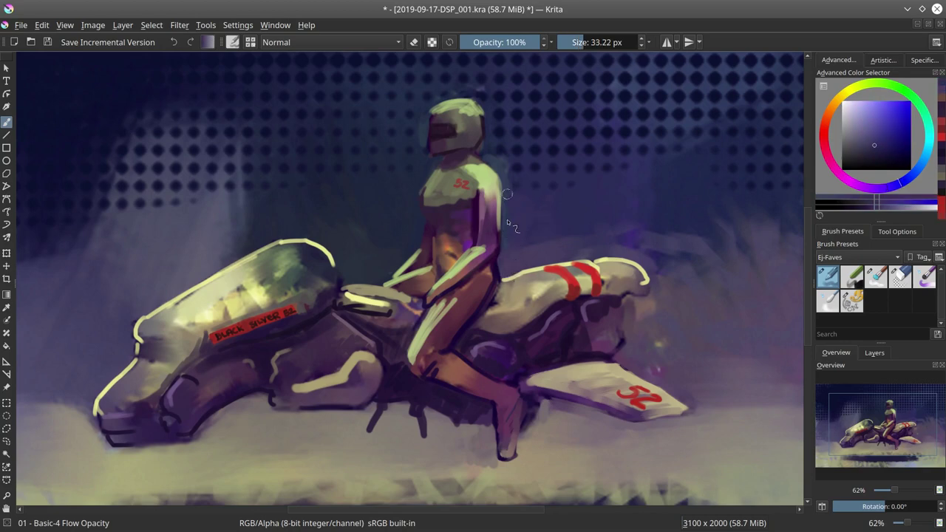
{"action": "left_click", "coordinate": [507, 170], "text": "ctrl"}
{"action": "left_click_drag", "start_coordinate": [494, 164], "coordinate": [483, 147]}
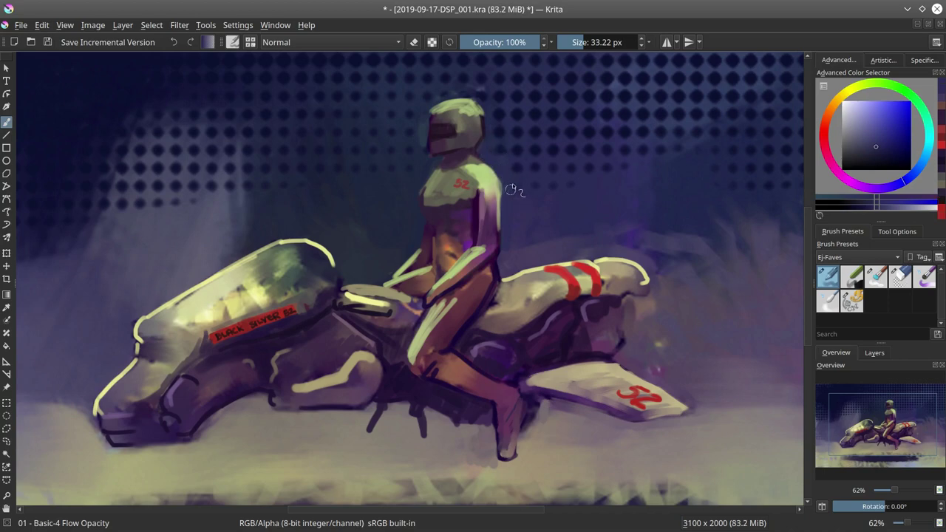
Step: Clean up the background beside the rider's forearm with sampled dark blue and the ground near the foot with sampled grey at 57.85 px
{"action": "left_click", "coordinate": [437, 266]}
{"action": "left_click", "coordinate": [397, 258], "text": "ctrl"}
{"action": "left_click_drag", "start_coordinate": [389, 280], "coordinate": [399, 275]}
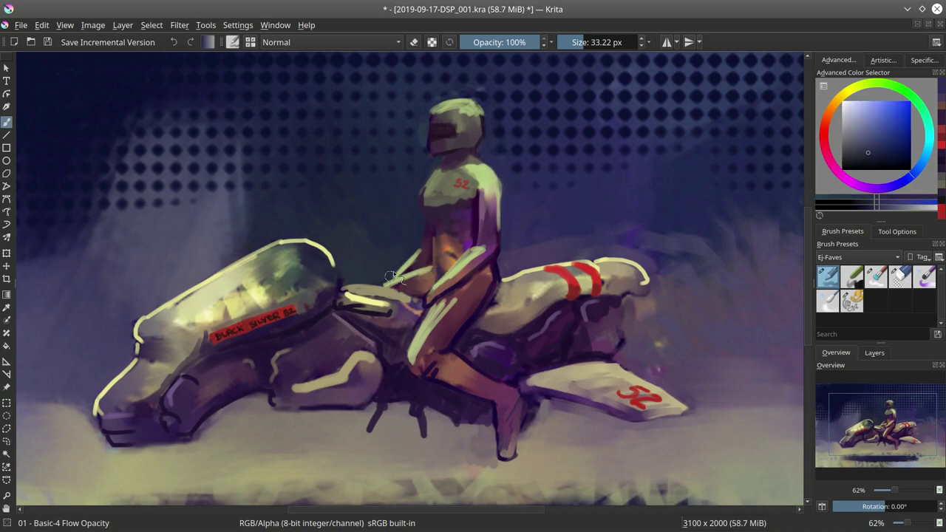
{"action": "left_click", "coordinate": [475, 447], "text": "ctrl"}
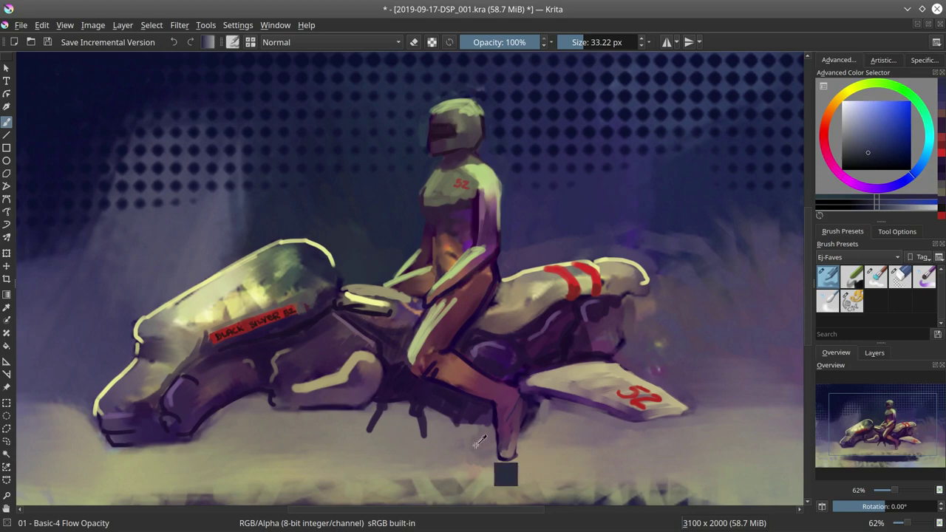
{"action": "left_click_drag", "start_coordinate": [453, 444], "coordinate": [465, 442], "text": "shift"}
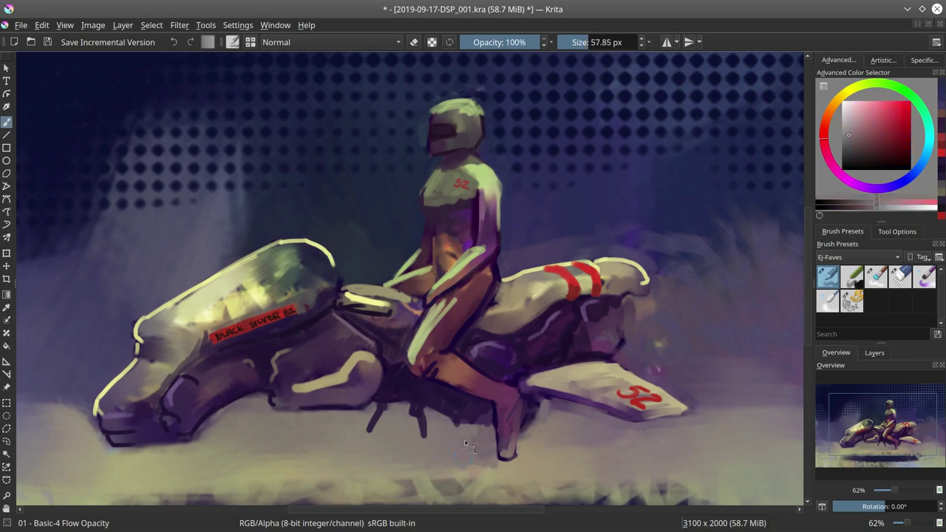
Step: Block in a dark violet mechanical part behind the rider's lower leg, beneath the tail fin, with sampled colour
{"action": "left_click", "coordinate": [533, 430], "text": "ctrl"}
{"action": "left_click", "coordinate": [537, 408], "text": "ctrl"}
{"action": "mouse_move", "coordinate": [538, 405]}
{"action": "left_mouse_down"}
{"action": "mouse_move", "coordinate": [526, 405]}
{"action": "mouse_move", "coordinate": [529, 427]}
{"action": "mouse_move", "coordinate": [549, 401]}
{"action": "left_mouse_up"}
{"action": "left_click", "coordinate": [542, 399], "text": "ctrl"}
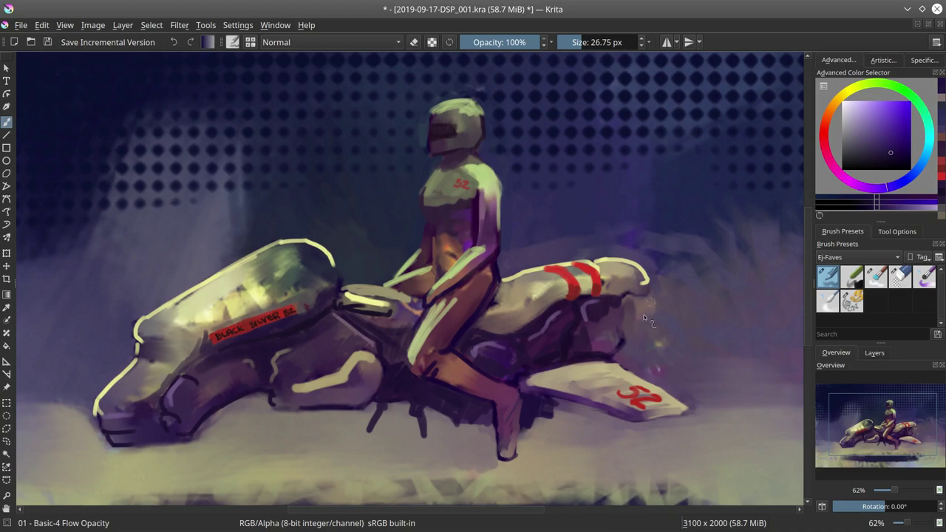
Step: Reshape the rear edge of the bike body below the seat cowl with sampled background violet and dark purple
{"action": "left_click_drag", "start_coordinate": [627, 323], "coordinate": [620, 343]}
{"action": "left_click", "coordinate": [658, 367], "text": "ctrl"}
{"action": "left_click", "coordinate": [600, 311], "text": "ctrl"}
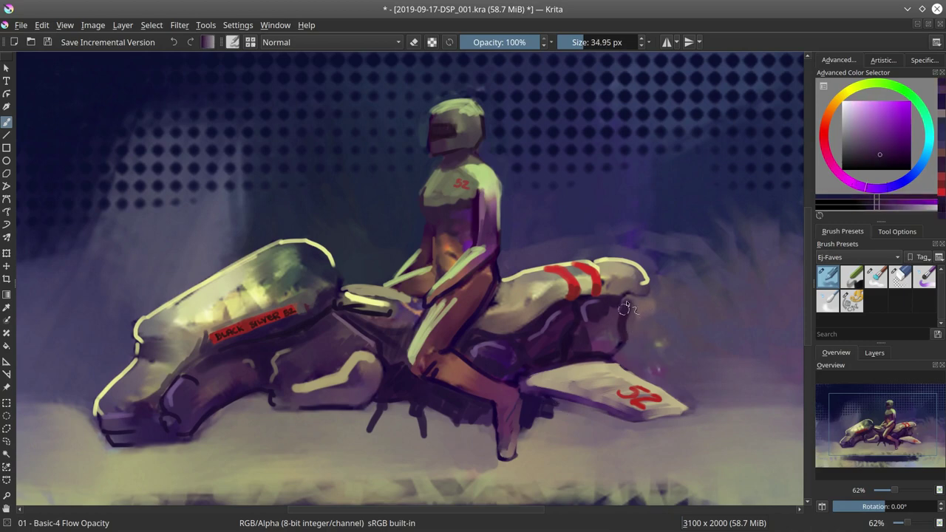
Step: Paint a dark purple exhaust pipe projecting backward from the rear body, reducing the brush to 20.63 px for its thin tip
{"action": "key", "text": "bracketleft"}
{"action": "key", "text": "bracketleft"}
{"action": "key", "text": "bracketleft"}
{"action": "key", "text": "bracketleft"}
{"action": "key", "text": "bracketleft"}
{"action": "left_click_drag", "start_coordinate": [609, 331], "coordinate": [640, 329]}
{"action": "key", "text": "bracketleft"}
{"action": "key", "text": "bracketleft"}
{"action": "key", "text": "bracketleft"}
{"action": "key", "text": "bracketleft"}
{"action": "key", "text": "bracketleft"}
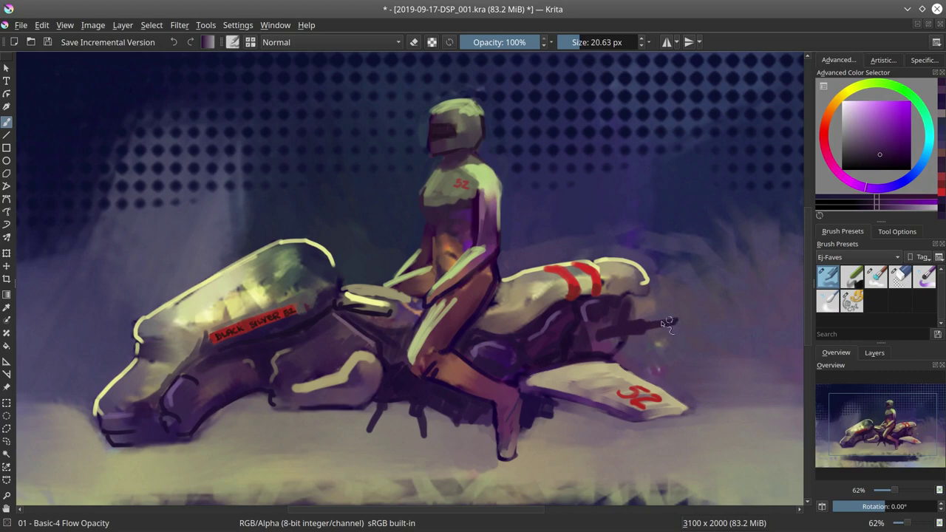
Step: Darken the underside of the seat cowl's rear end with sampled dark purple, using a 17.06 px brush
{"action": "left_click", "coordinate": [645, 305], "text": "ctrl"}
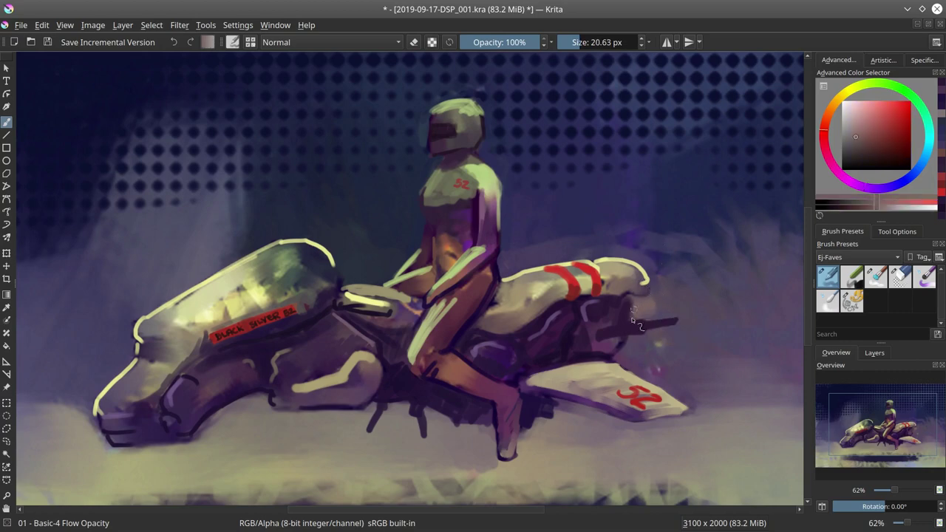
{"action": "left_click", "coordinate": [636, 299], "text": "ctrl"}
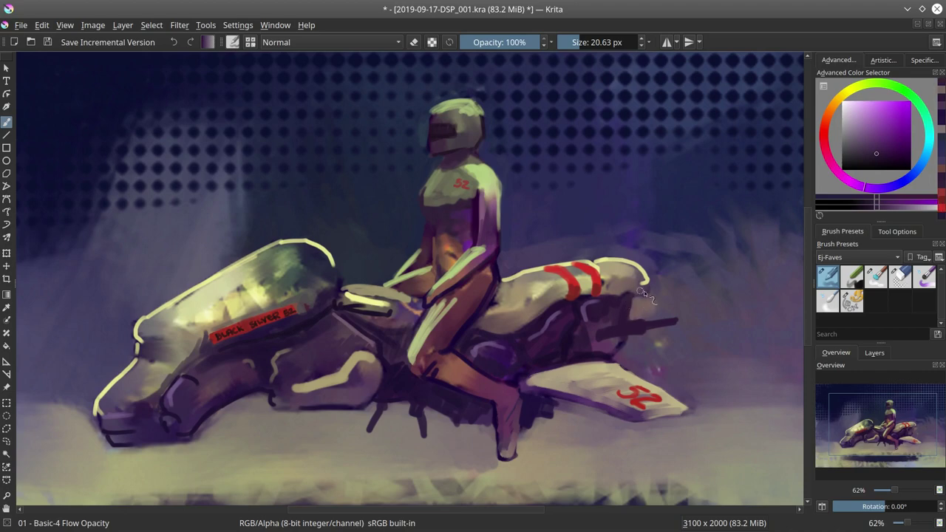
{"action": "left_click", "coordinate": [633, 292], "text": "ctrl"}
{"action": "left_click", "coordinate": [628, 292], "text": "ctrl"}
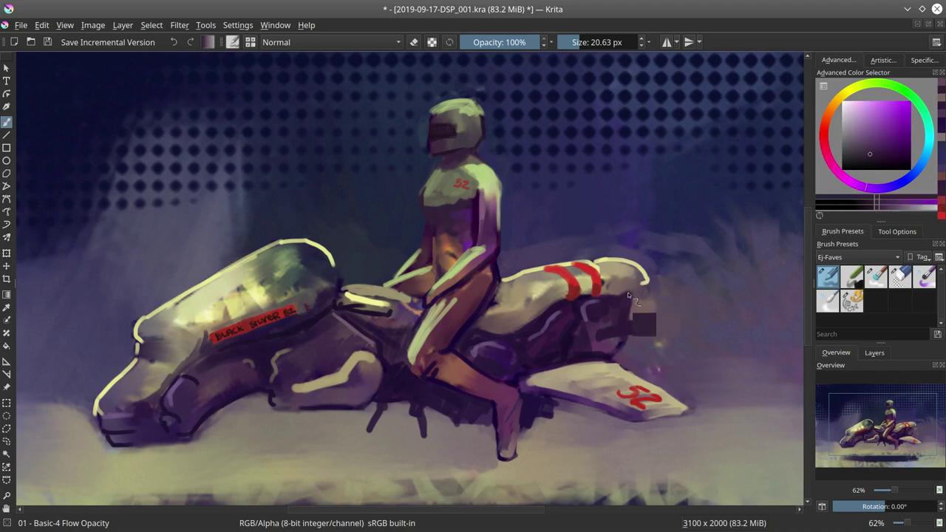
{"action": "mouse_move", "coordinate": [630, 298]}
{"action": "left_mouse_down", "text": "shift"}
{"action": "mouse_move", "coordinate": [651, 282]}
{"action": "mouse_move", "coordinate": [634, 298]}
{"action": "left_mouse_up", "text": "shift"}
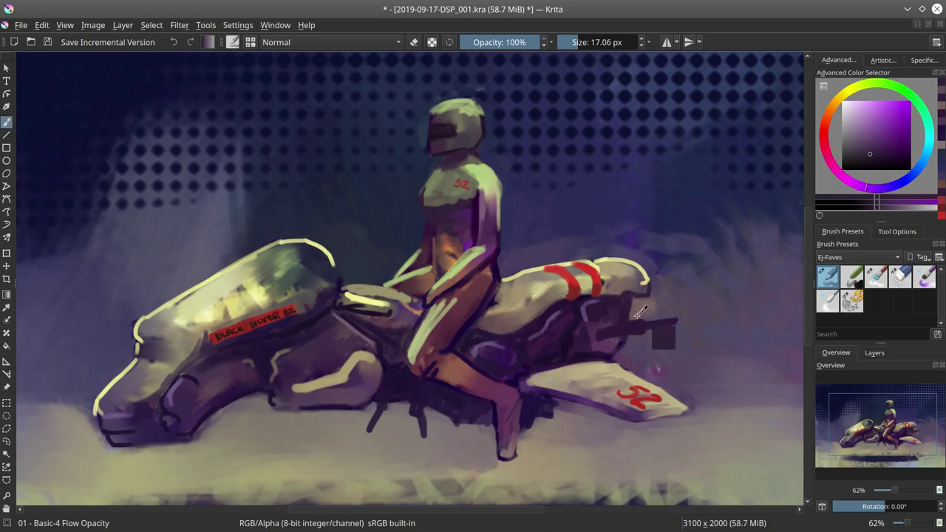
Step: Add a sampled mauve highlight along the exhaust pipe with a 14.25 px brush to define its form
{"action": "left_click", "coordinate": [636, 322], "text": "ctrl"}
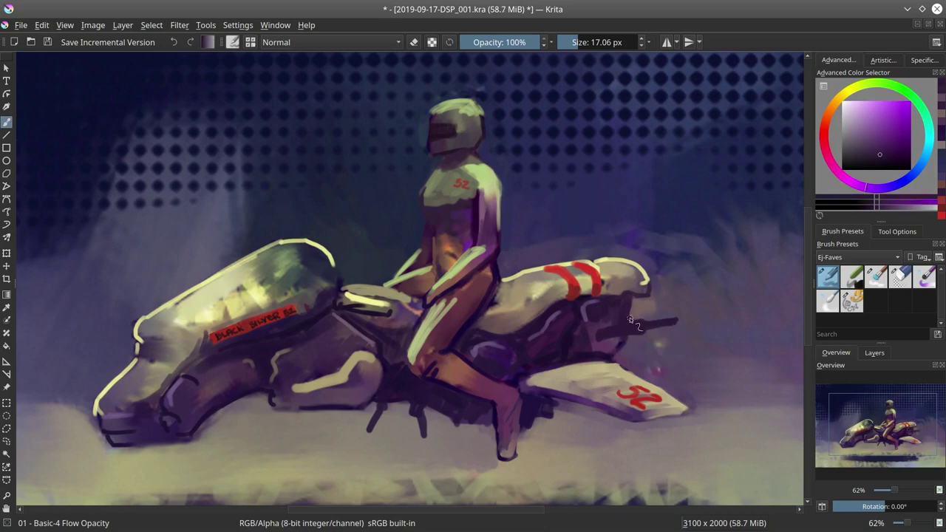
{"action": "left_click", "coordinate": [612, 326], "text": "ctrl"}
{"action": "mouse_move", "coordinate": [615, 332]}
{"action": "left_mouse_down", "text": "shift"}
{"action": "mouse_move", "coordinate": [606, 332]}
{"action": "mouse_move", "coordinate": [674, 316]}
{"action": "left_mouse_up", "text": "shift"}
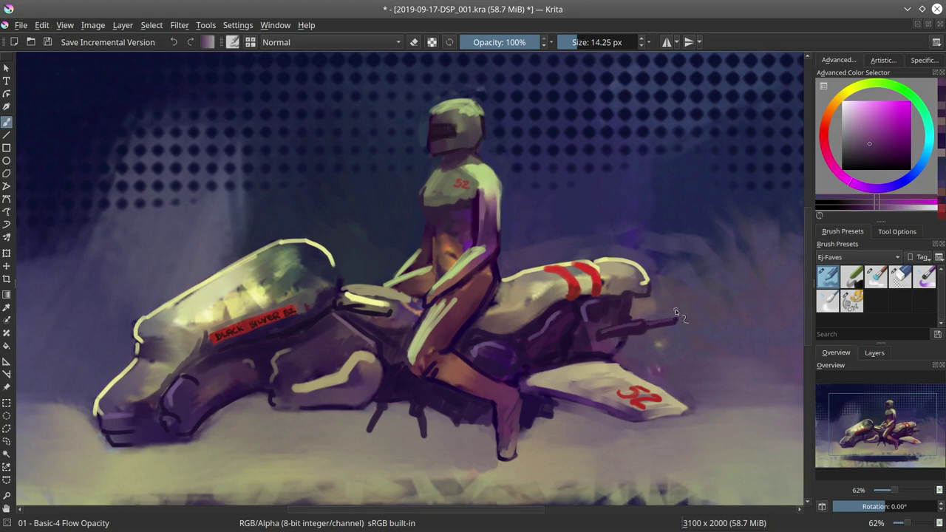
Step: Clean up the dark shapes behind the rider's foot with sampled ground tones, enlarging the brush to 24.20 px
{"action": "left_click", "coordinate": [527, 437], "text": "ctrl"}
{"action": "key", "text": "bracketright"}
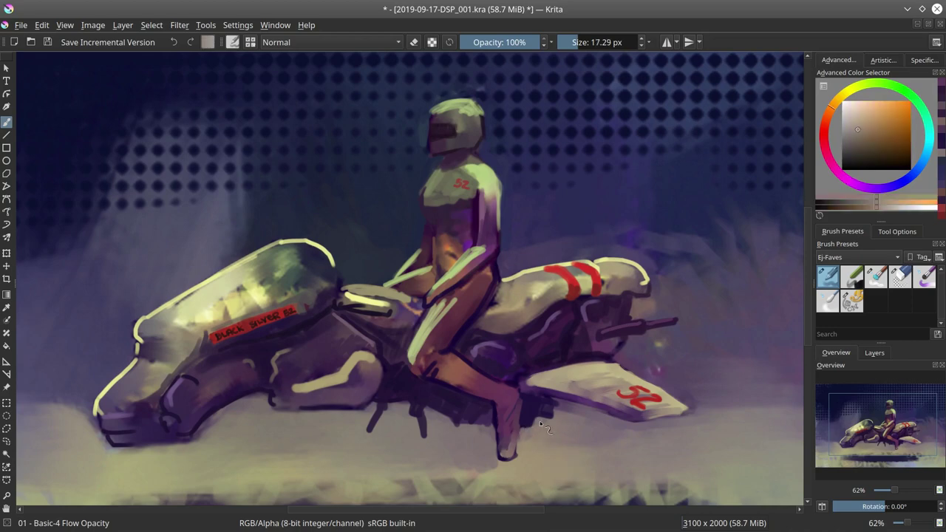
{"action": "key", "text": "bracketright"}
{"action": "key", "text": "bracketright"}
{"action": "left_click", "coordinate": [560, 402], "text": "ctrl"}
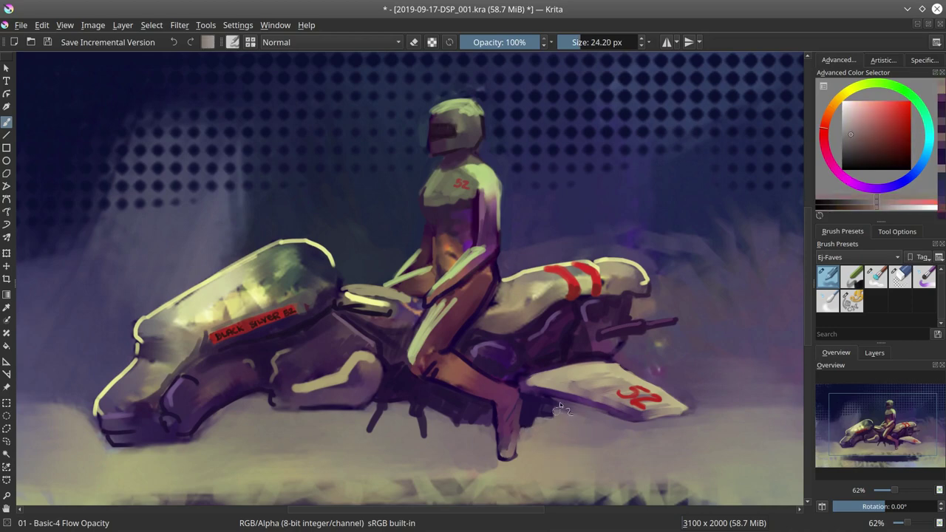
Step: Trim the rear fin's tip and clean the background around it with sampled ground and violet tones, using a 41.43 px brush
{"action": "key", "text": "bracketright"}
{"action": "key", "text": "bracketright"}
{"action": "key", "text": "bracketright"}
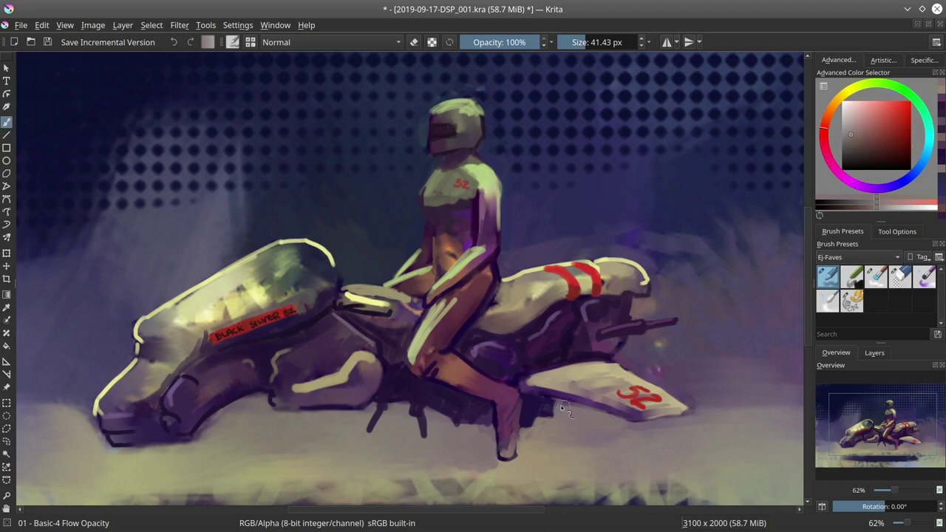
{"action": "left_click", "coordinate": [711, 403], "text": "ctrl"}
{"action": "left_click", "coordinate": [697, 415], "text": "ctrl"}
{"action": "left_click_drag", "start_coordinate": [696, 414], "coordinate": [686, 405]}
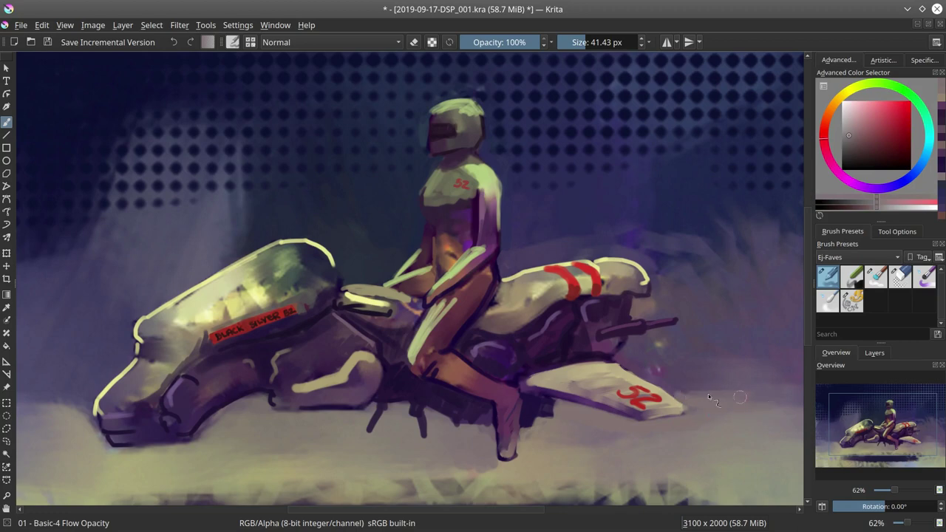
{"action": "left_click", "coordinate": [672, 376], "text": "ctrl"}
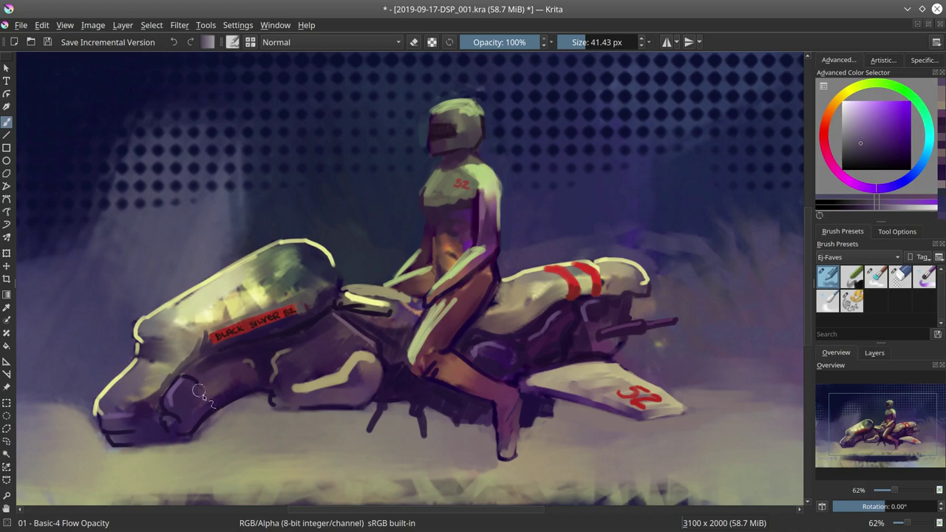
Step: Reshape the underside of the hoverbike's front section with sampled ground colors to sharpen its lower contour
{"action": "left_click", "coordinate": [247, 464], "text": "ctrl"}
{"action": "mouse_move", "coordinate": [193, 436]}
{"action": "left_mouse_down"}
{"action": "mouse_move", "coordinate": [224, 411]}
{"action": "mouse_move", "coordinate": [209, 431]}
{"action": "mouse_move", "coordinate": [258, 398]}
{"action": "left_mouse_up"}
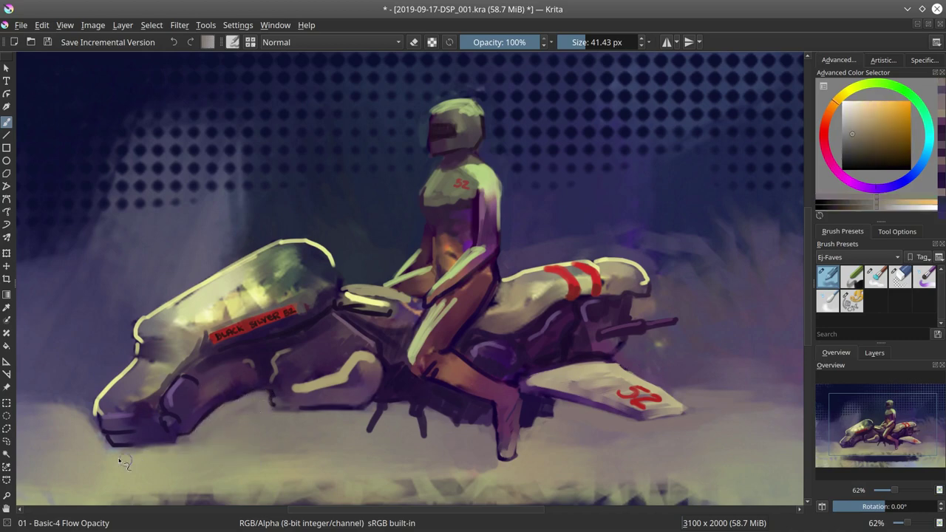
{"action": "left_click", "coordinate": [197, 454], "text": "ctrl"}
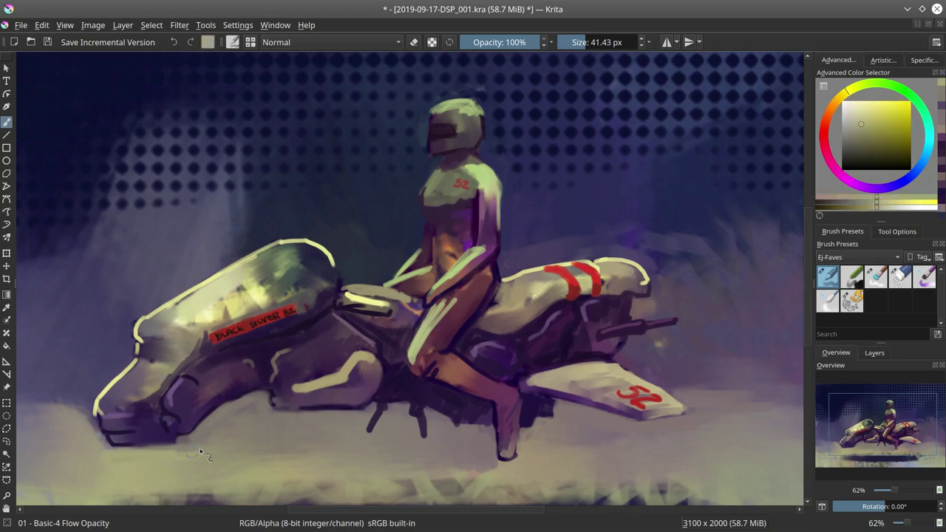
Step: Extend the lighter ground in front of the hoverbike's nose with sampled gray-beige tones, defining the horizon edge
{"action": "left_click", "coordinate": [94, 445], "text": "ctrl"}
{"action": "left_click", "coordinate": [77, 422], "text": "ctrl"}
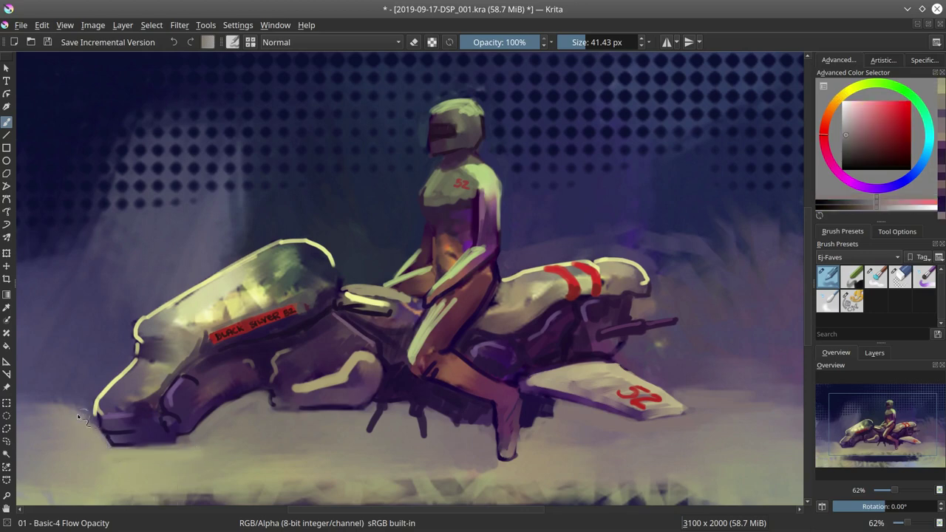
{"action": "left_click", "coordinate": [71, 404], "text": "ctrl"}
{"action": "mouse_move", "coordinate": [46, 399]}
{"action": "left_mouse_down"}
{"action": "mouse_move", "coordinate": [88, 401]}
{"action": "mouse_move", "coordinate": [99, 390]}
{"action": "left_mouse_up"}
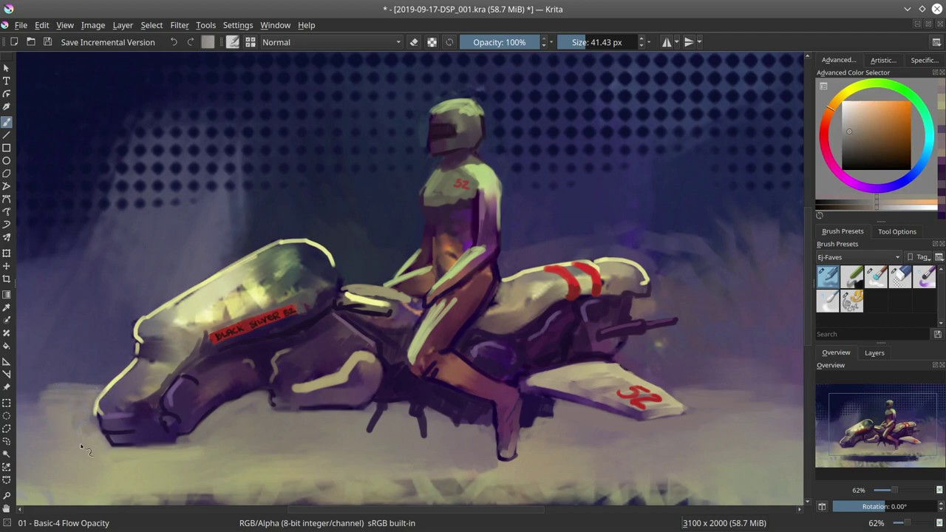
{"action": "left_click", "coordinate": [81, 447], "text": "ctrl"}
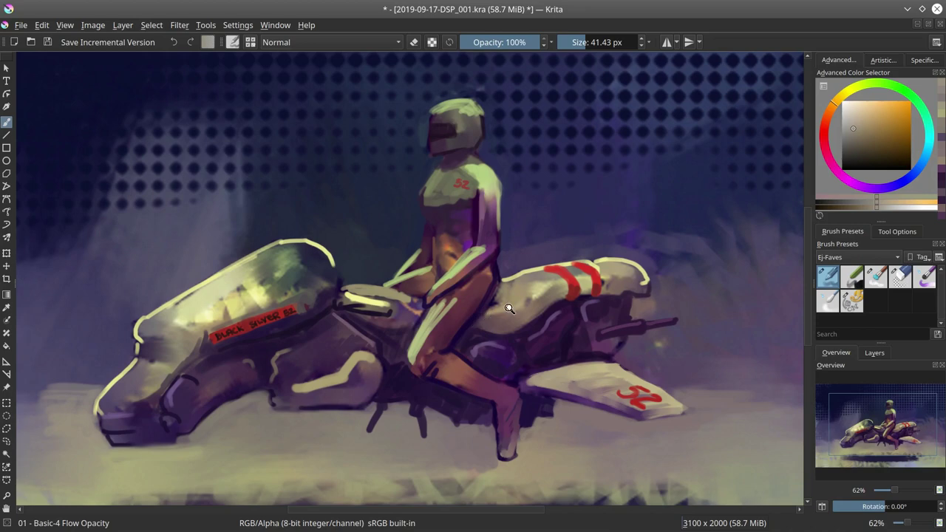
Step: Scale the painting up beyond the canvas edges and move it upward so the ground shadow sits fully inside the frame
{"action": "scroll", "coordinate": [507, 306], "scroll_direction": "down", "scroll_amount": 4}
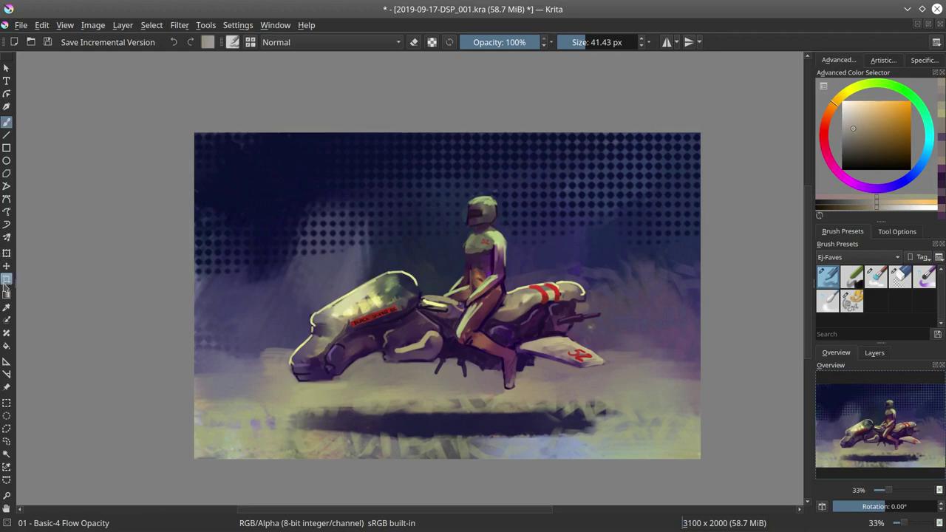
{"action": "left_click", "coordinate": [6, 255]}
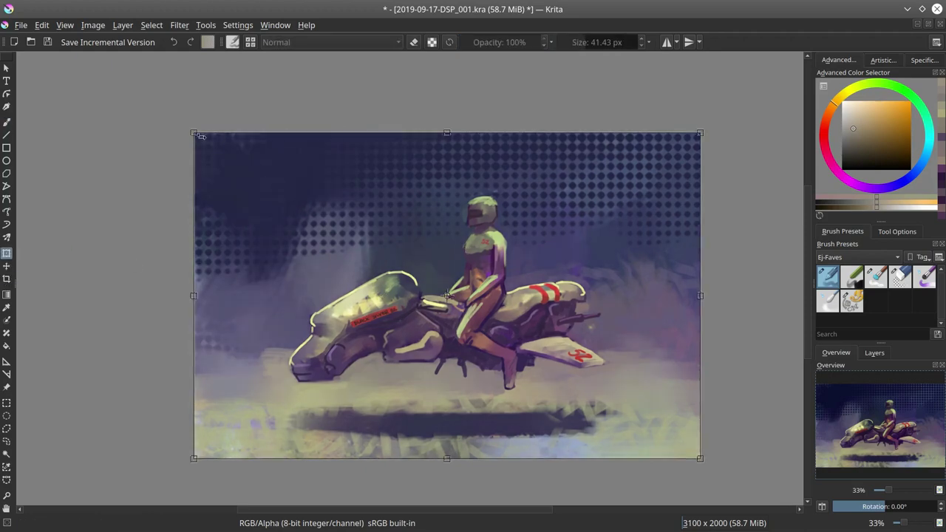
{"action": "left_click_drag", "start_coordinate": [194, 130], "coordinate": [156, 109]}
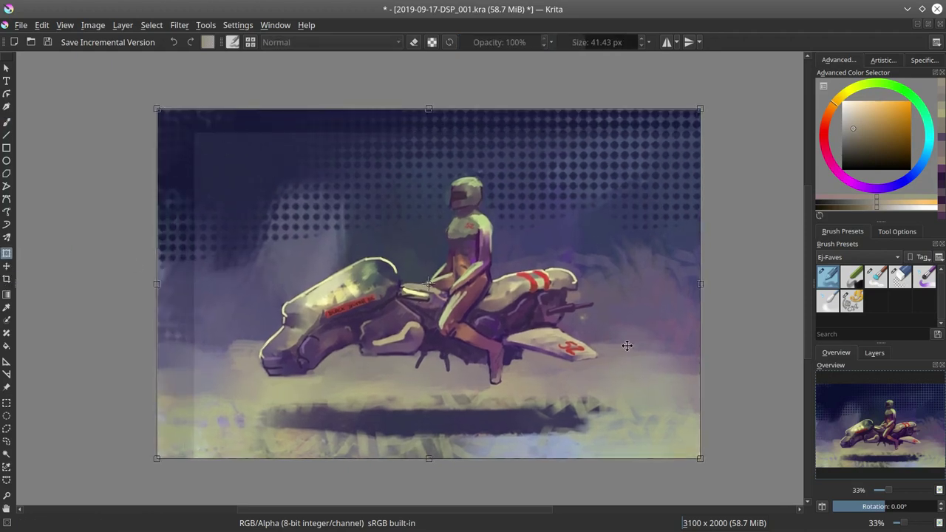
{"action": "left_click_drag", "start_coordinate": [775, 395], "coordinate": [754, 342]}
{"action": "left_click_drag", "start_coordinate": [681, 408], "coordinate": [730, 442]}
{"action": "key", "text": "Return"}
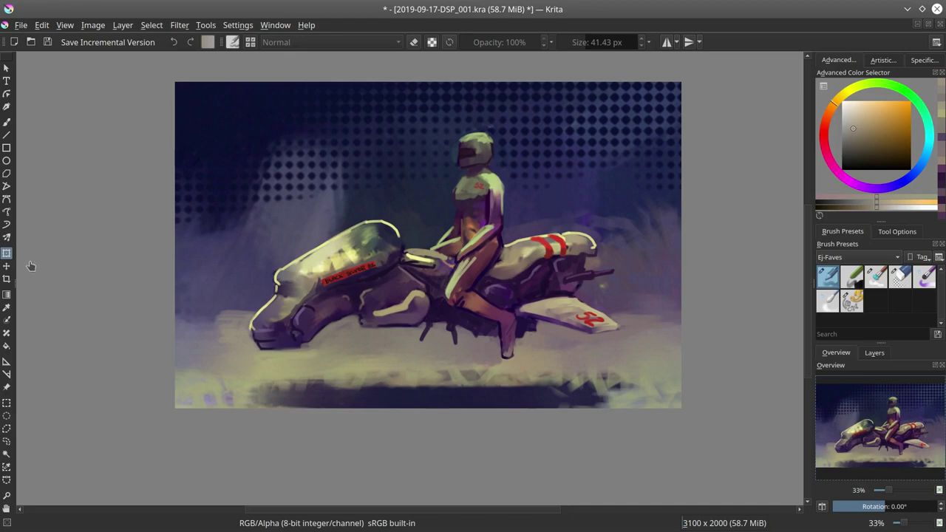
{"action": "left_click", "coordinate": [7, 267]}
{"action": "left_click_drag", "start_coordinate": [468, 325], "coordinate": [479, 306]}
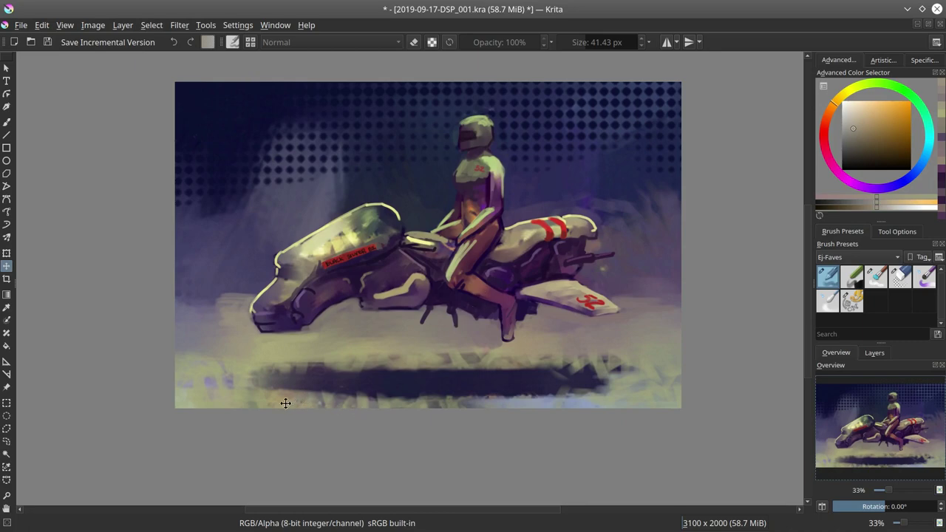
Step: Repaint the ground strip below and beside the shadow with sampled gray-green and neighboring ground tones, using a 47.14 px brush
{"action": "left_click", "coordinate": [7, 123]}
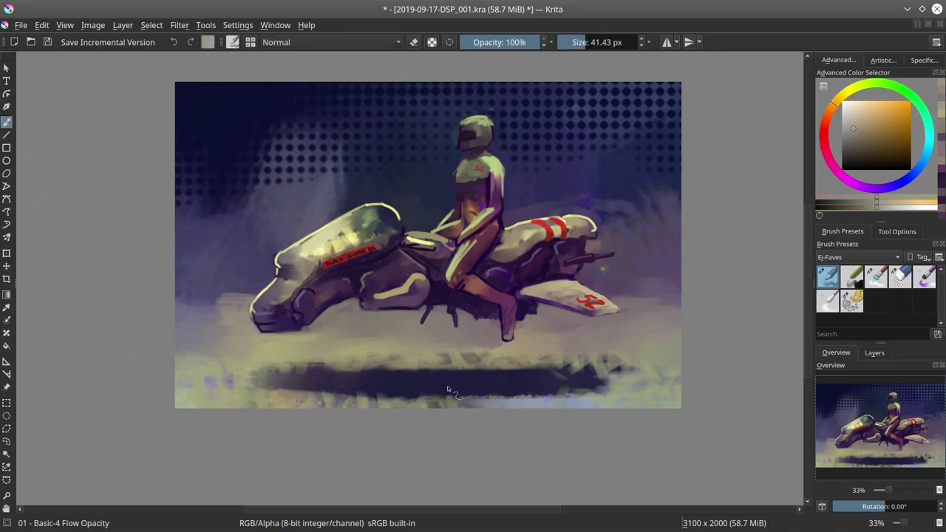
{"action": "left_click", "coordinate": [597, 403], "text": "ctrl"}
{"action": "left_click_drag", "start_coordinate": [595, 401], "coordinate": [589, 401], "text": "shift"}
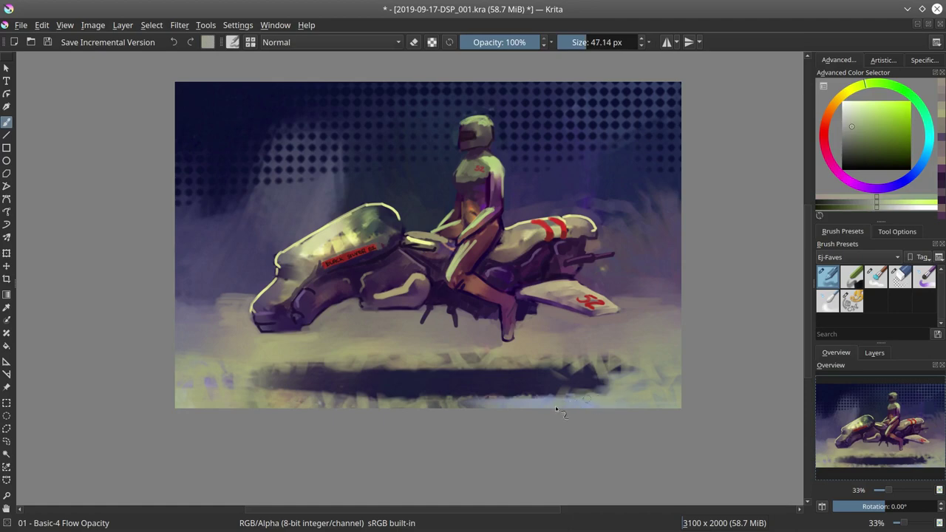
{"action": "mouse_move", "coordinate": [507, 406]}
{"action": "left_mouse_down"}
{"action": "mouse_move", "coordinate": [482, 411]}
{"action": "mouse_move", "coordinate": [640, 407]}
{"action": "left_mouse_up"}
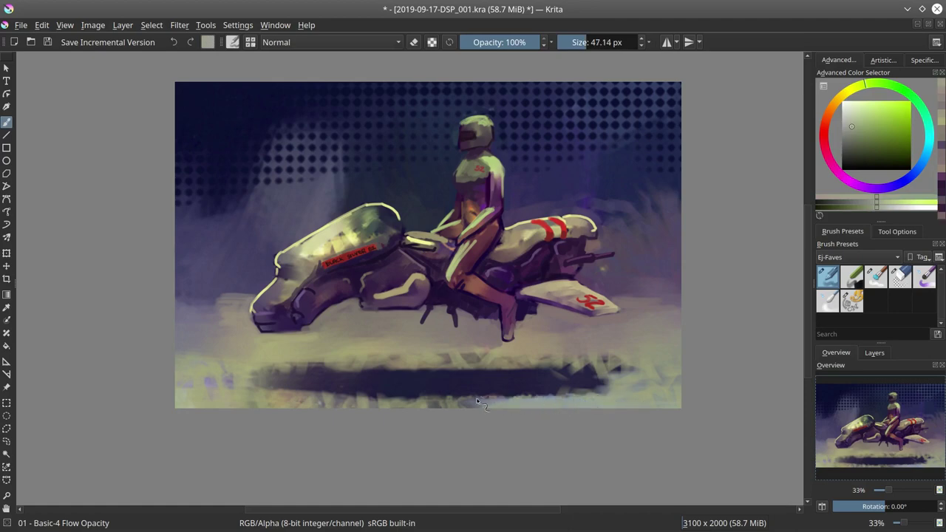
{"action": "left_click", "coordinate": [465, 393], "text": "ctrl"}
{"action": "left_click_drag", "start_coordinate": [463, 404], "coordinate": [516, 403]}
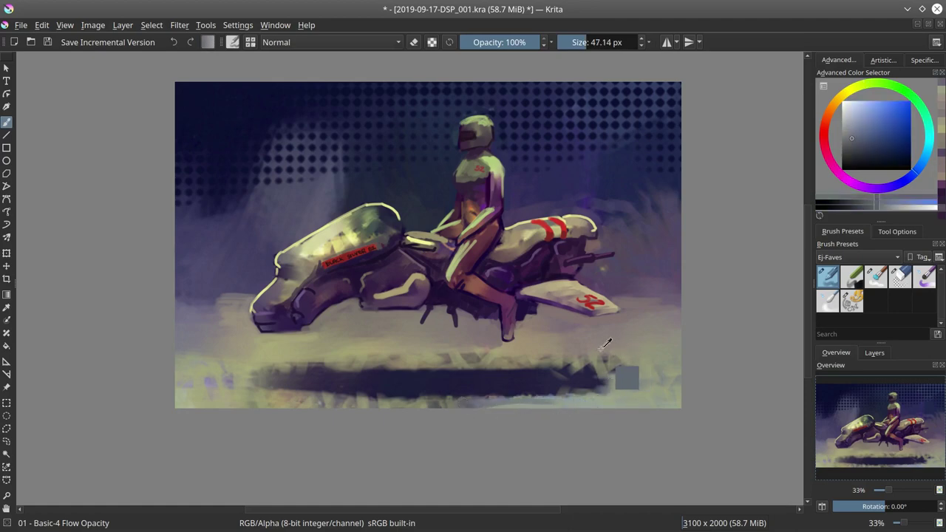
{"action": "left_click", "coordinate": [659, 361], "text": "ctrl"}
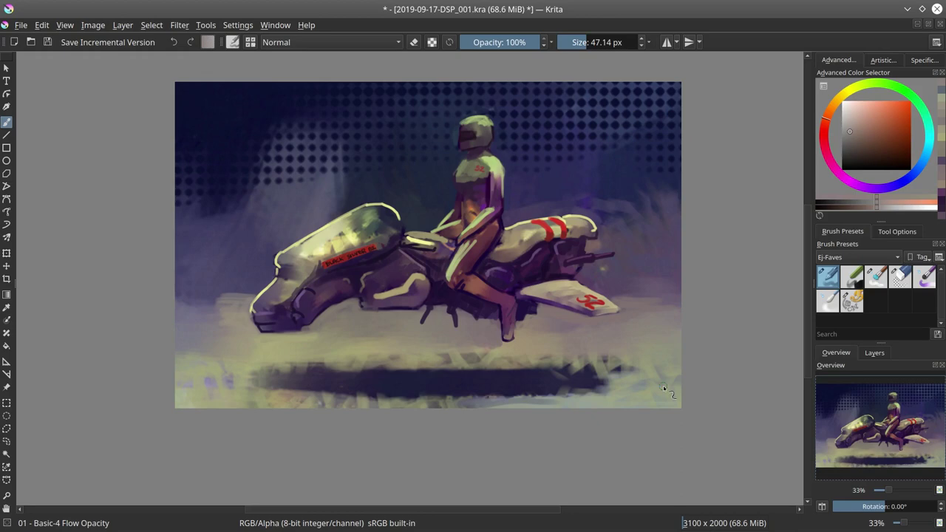
Step: Save the document, trim its layers to the image size, and save it again
{"action": "left_click", "coordinate": [20, 27]}
{"action": "left_click", "coordinate": [37, 86]}
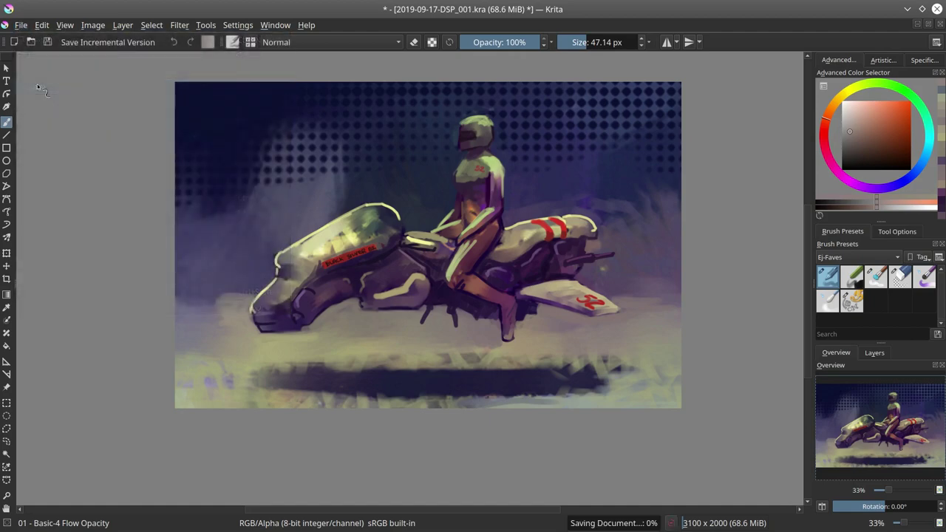
{"action": "left_click", "coordinate": [93, 25]}
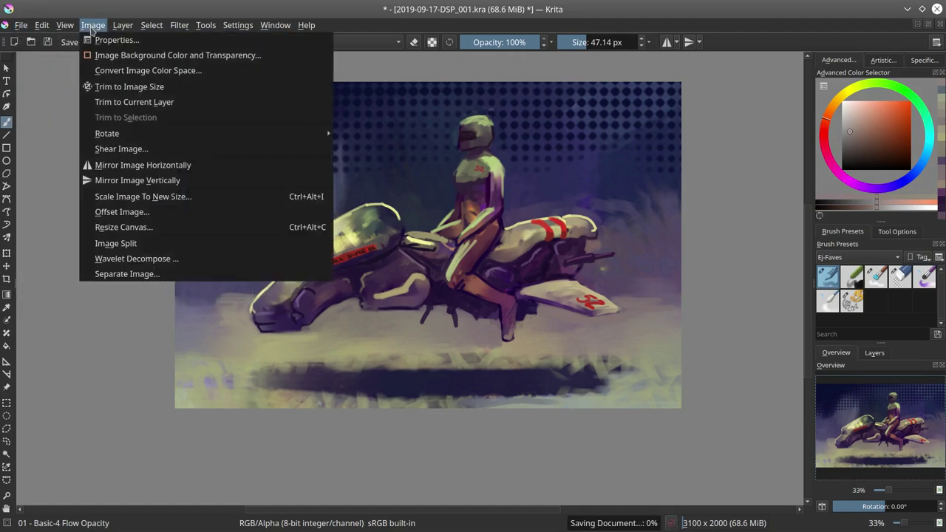
{"action": "left_click", "coordinate": [99, 85]}
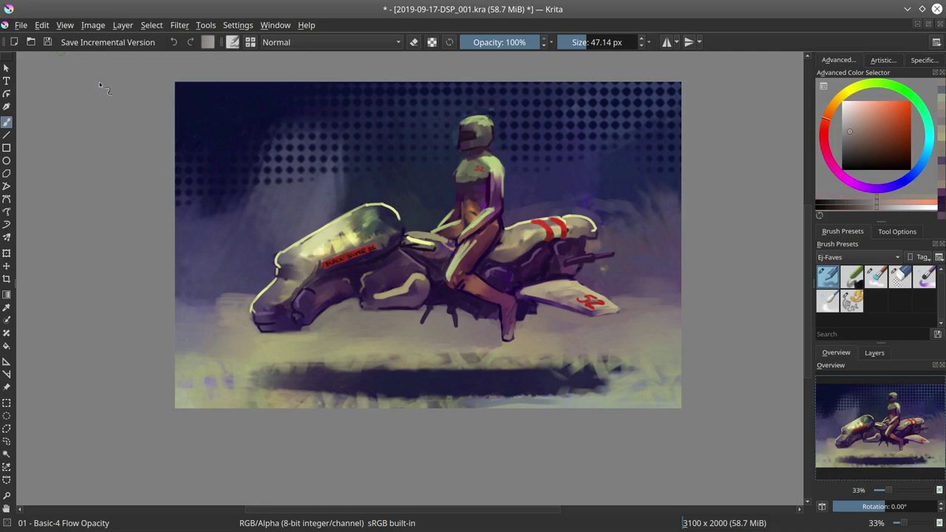
{"action": "left_click", "coordinate": [23, 26]}
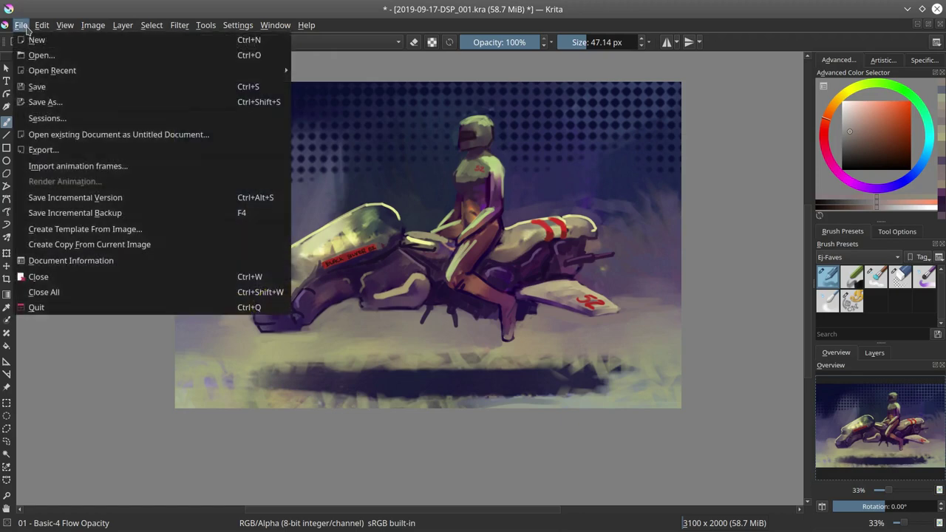
{"action": "left_click", "coordinate": [39, 87]}
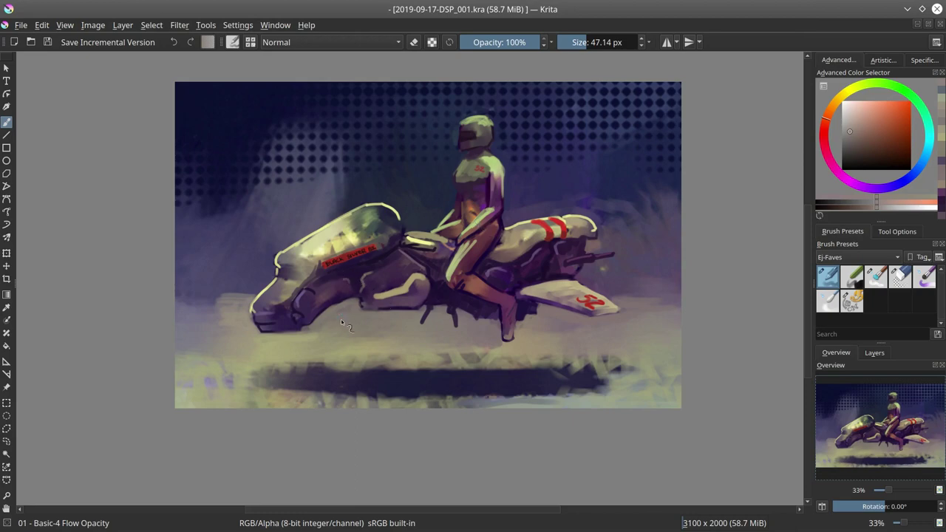
Step: Correct the first digit of the number on the red fairing label to read 52 with sampled red and dark violet at 7.72 px
{"action": "left_click_drag", "start_coordinate": [353, 347], "coordinate": [345, 414]}
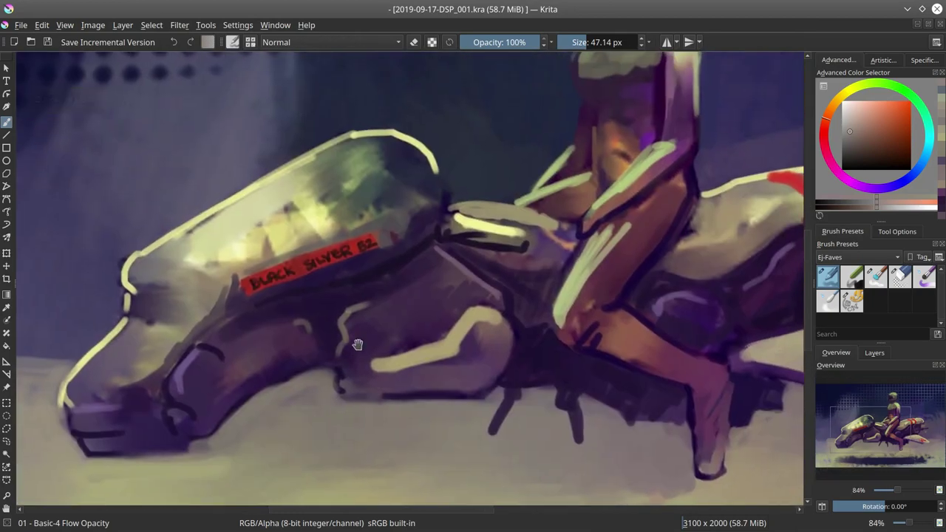
{"action": "left_click_drag", "start_coordinate": [356, 325], "coordinate": [372, 289]}
{"action": "left_click", "coordinate": [396, 248], "text": "ctrl"}
{"action": "mouse_move", "coordinate": [400, 244]}
{"action": "left_mouse_down"}
{"action": "mouse_move", "coordinate": [370, 226]}
{"action": "mouse_move", "coordinate": [381, 225]}
{"action": "left_mouse_up"}
{"action": "left_click", "coordinate": [378, 221], "text": "ctrl"}
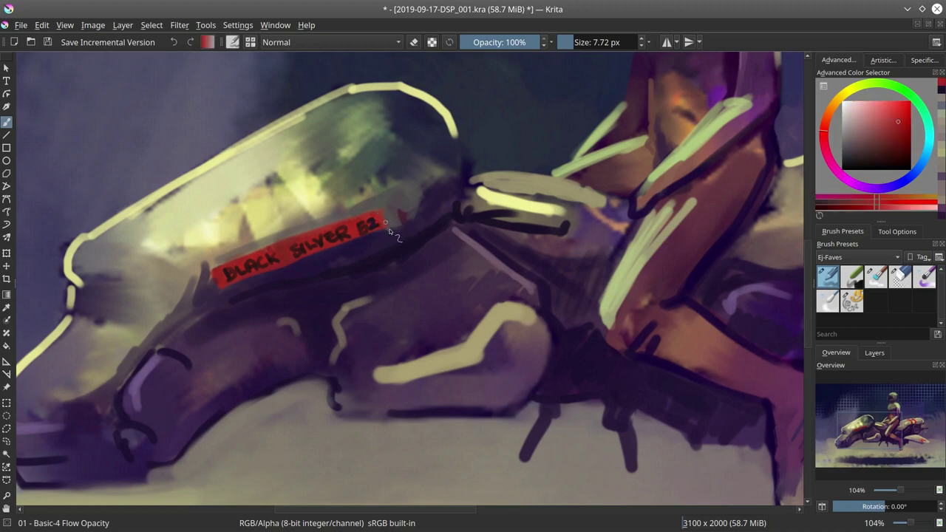
{"action": "left_click", "coordinate": [389, 227], "text": "ctrl"}
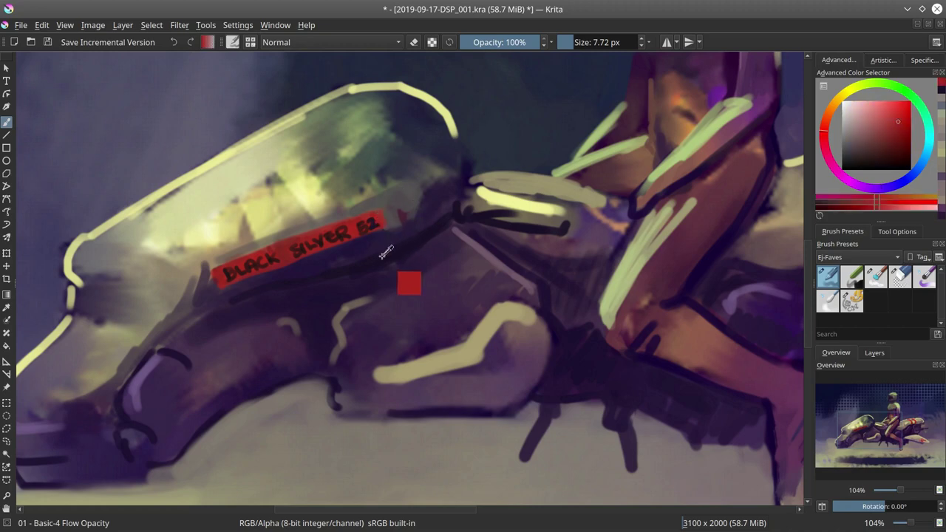
{"action": "left_click_drag", "start_coordinate": [361, 224], "coordinate": [358, 222]}
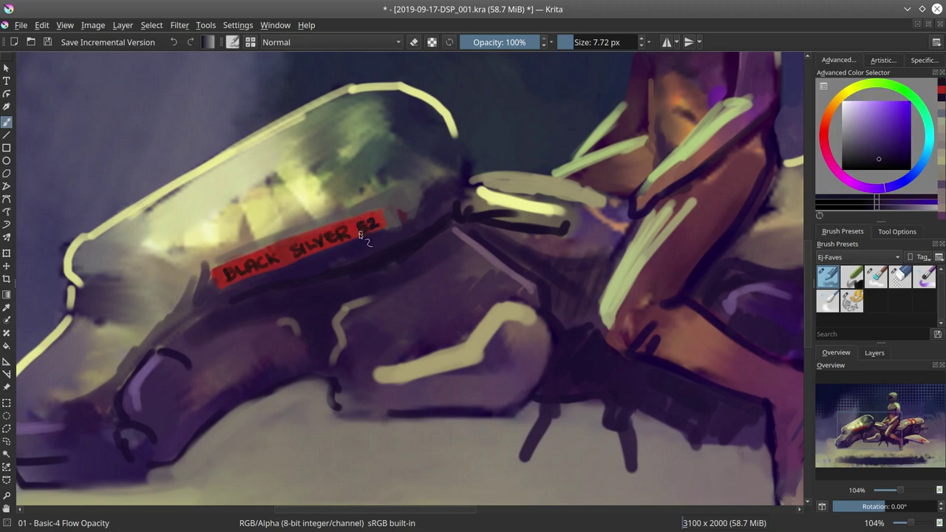
Step: Save the painting with the corrected label
{"action": "left_click_drag", "start_coordinate": [403, 271], "coordinate": [403, 342]}
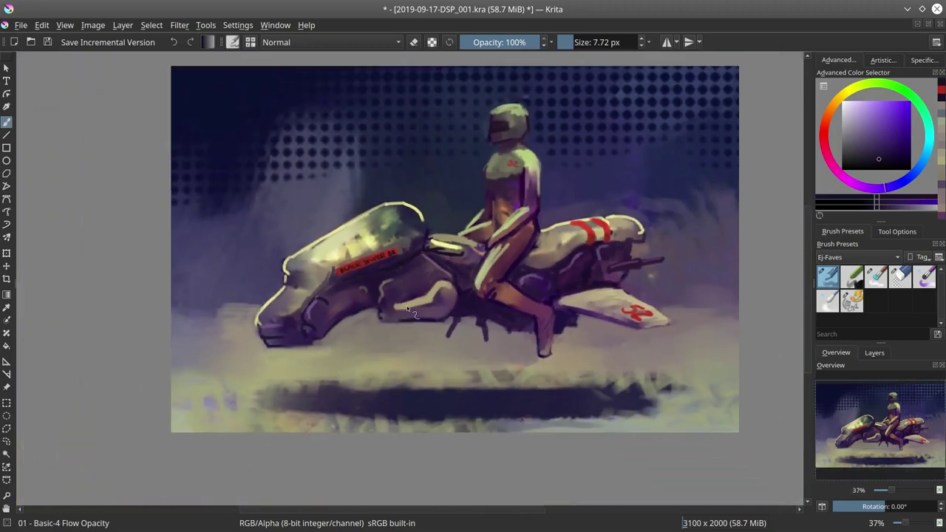
{"action": "scroll", "coordinate": [410, 316], "scroll_direction": "down", "scroll_amount": 1}
{"action": "scroll", "coordinate": [409, 317], "scroll_direction": "down", "scroll_amount": 1}
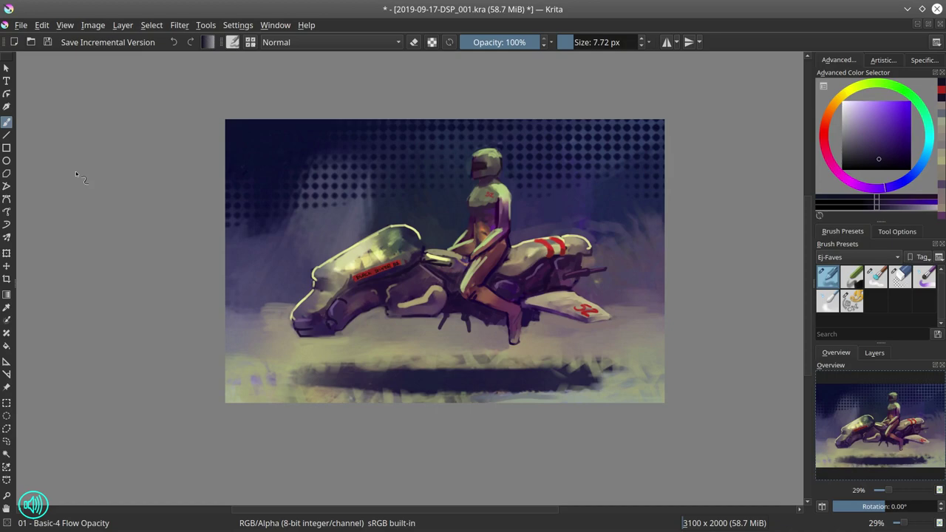
{"action": "left_click", "coordinate": [47, 42]}
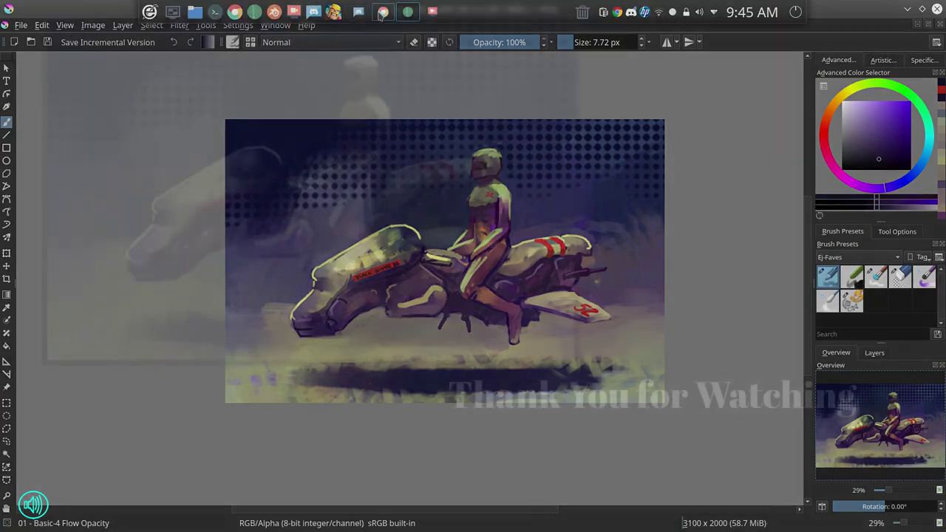
{"action": "mouse_move", "coordinate": [406, 15]}
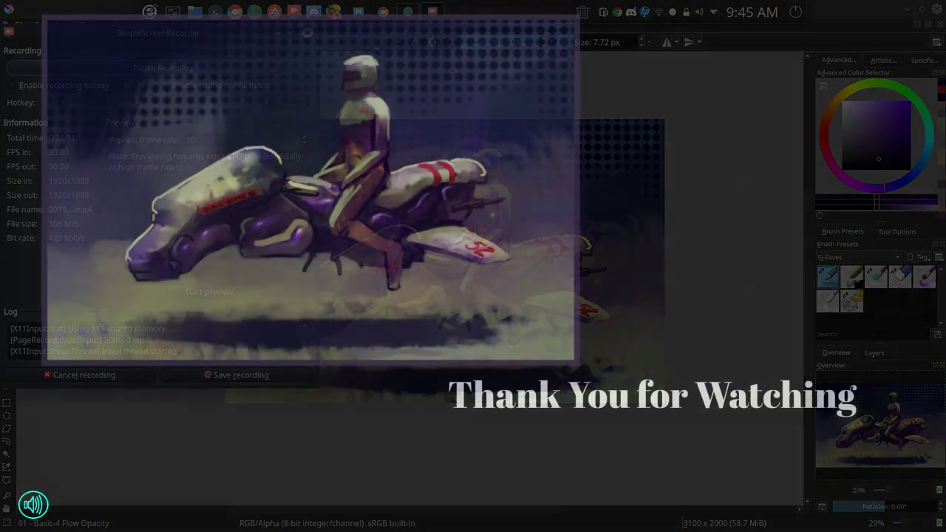